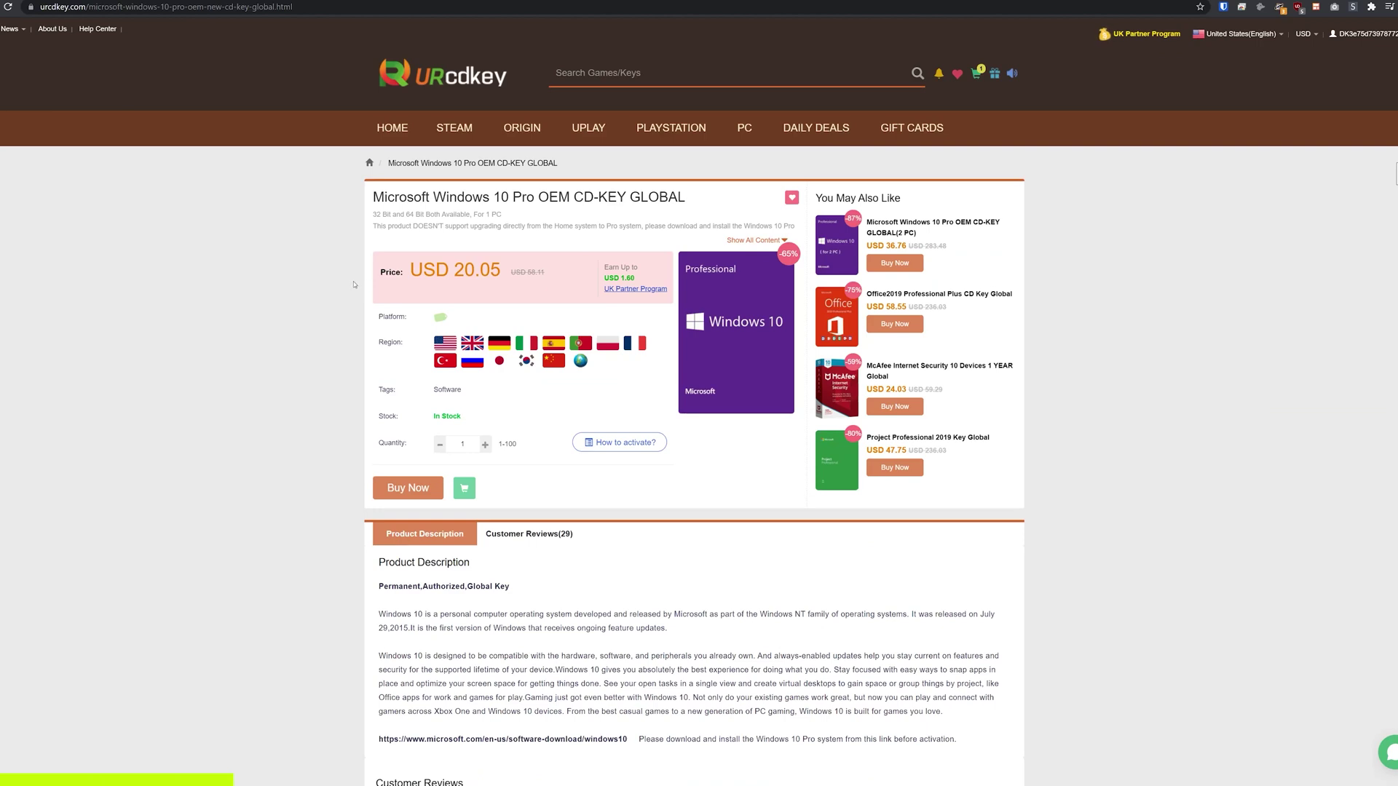
Highlight the USD 20.05 product price, then clear the highlight
drag(410, 271, 463, 272)
click(339, 377)
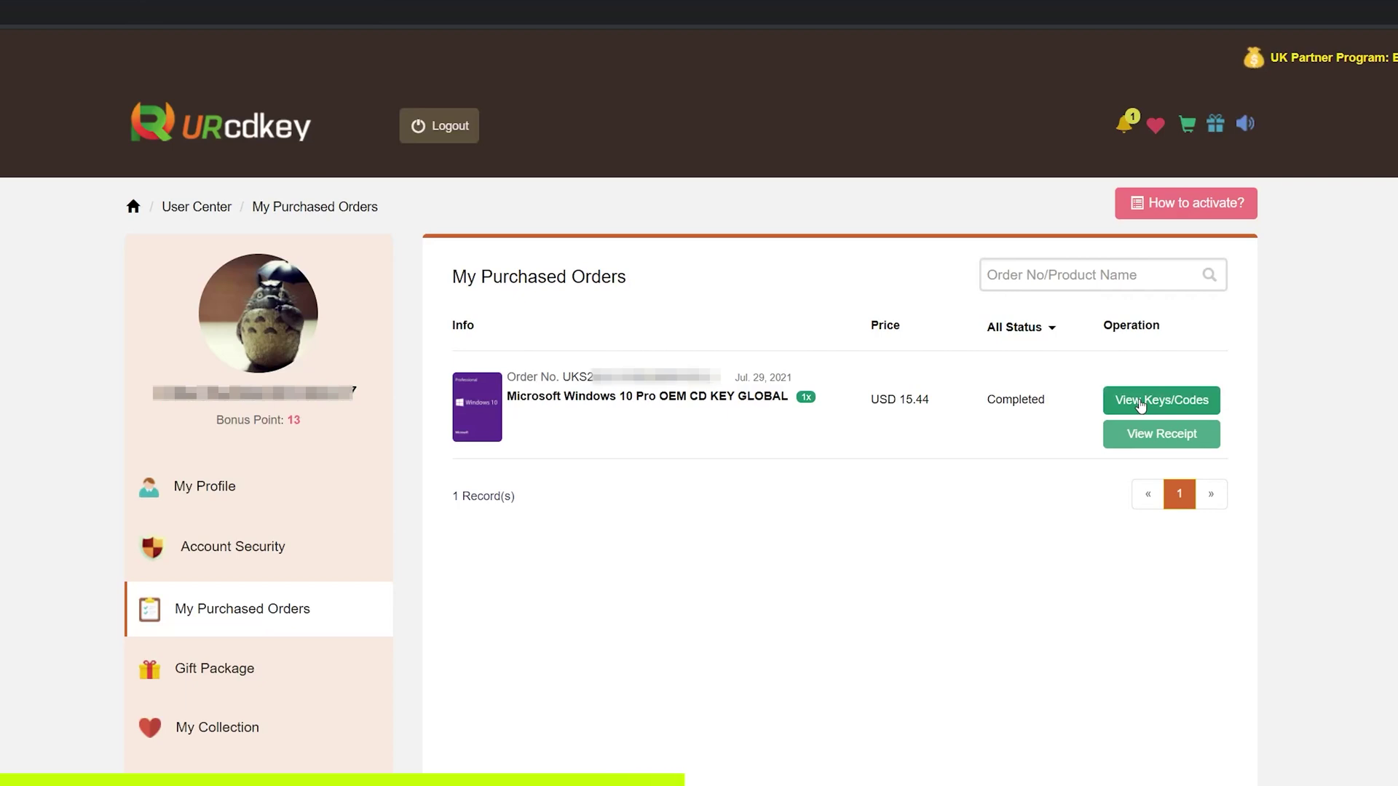
Get the Windows order's key and activate Windows 10 Pro with it through Change product key
click(1140, 405)
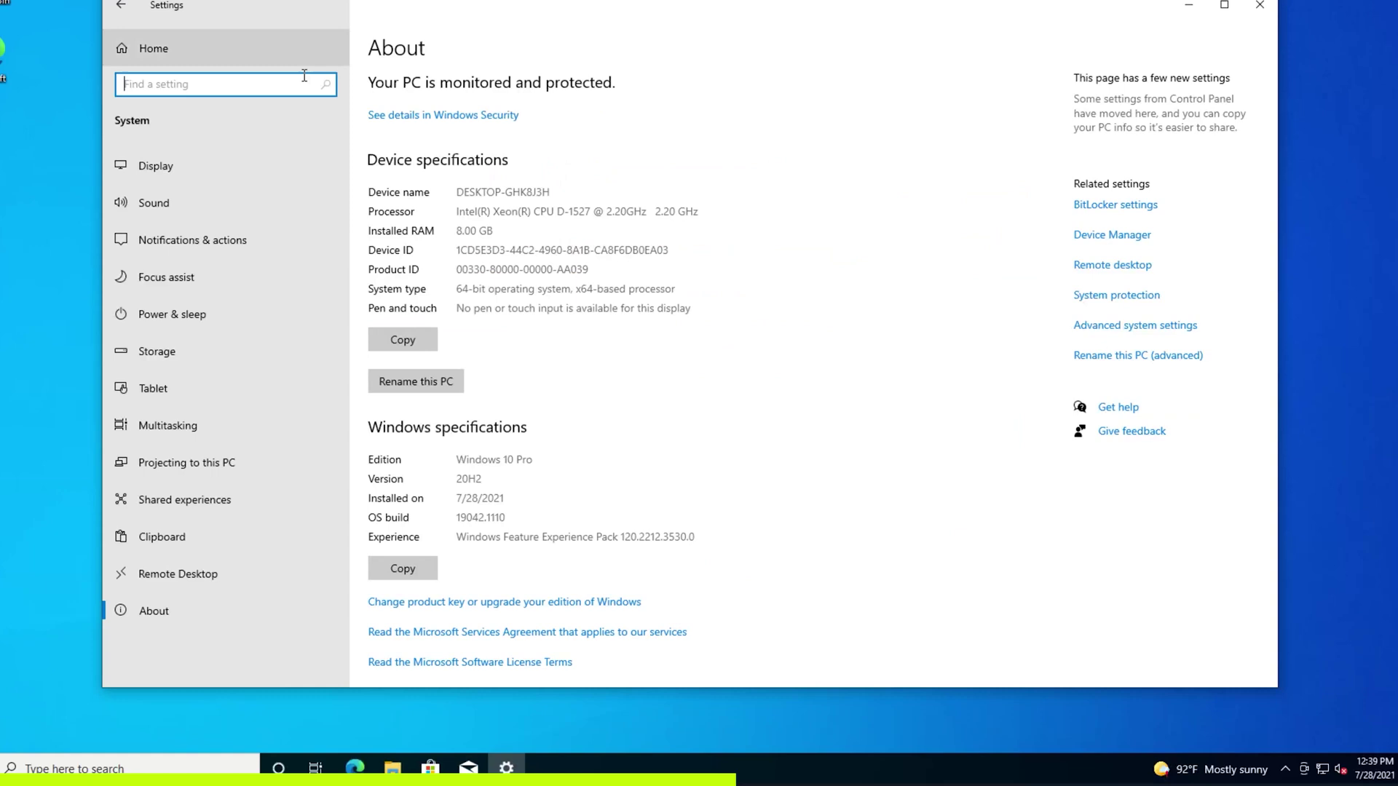
scroll(437, 589, down, 1)
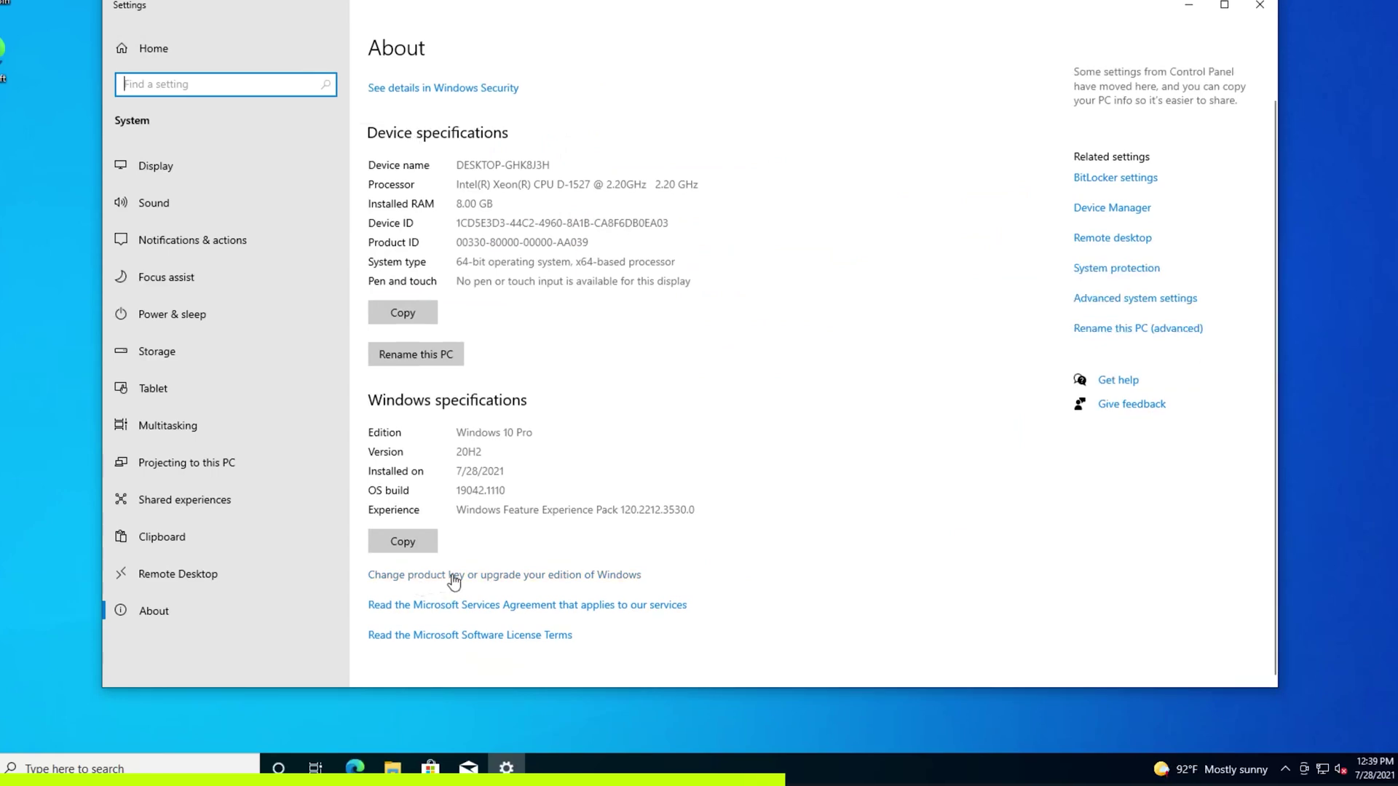
click(454, 576)
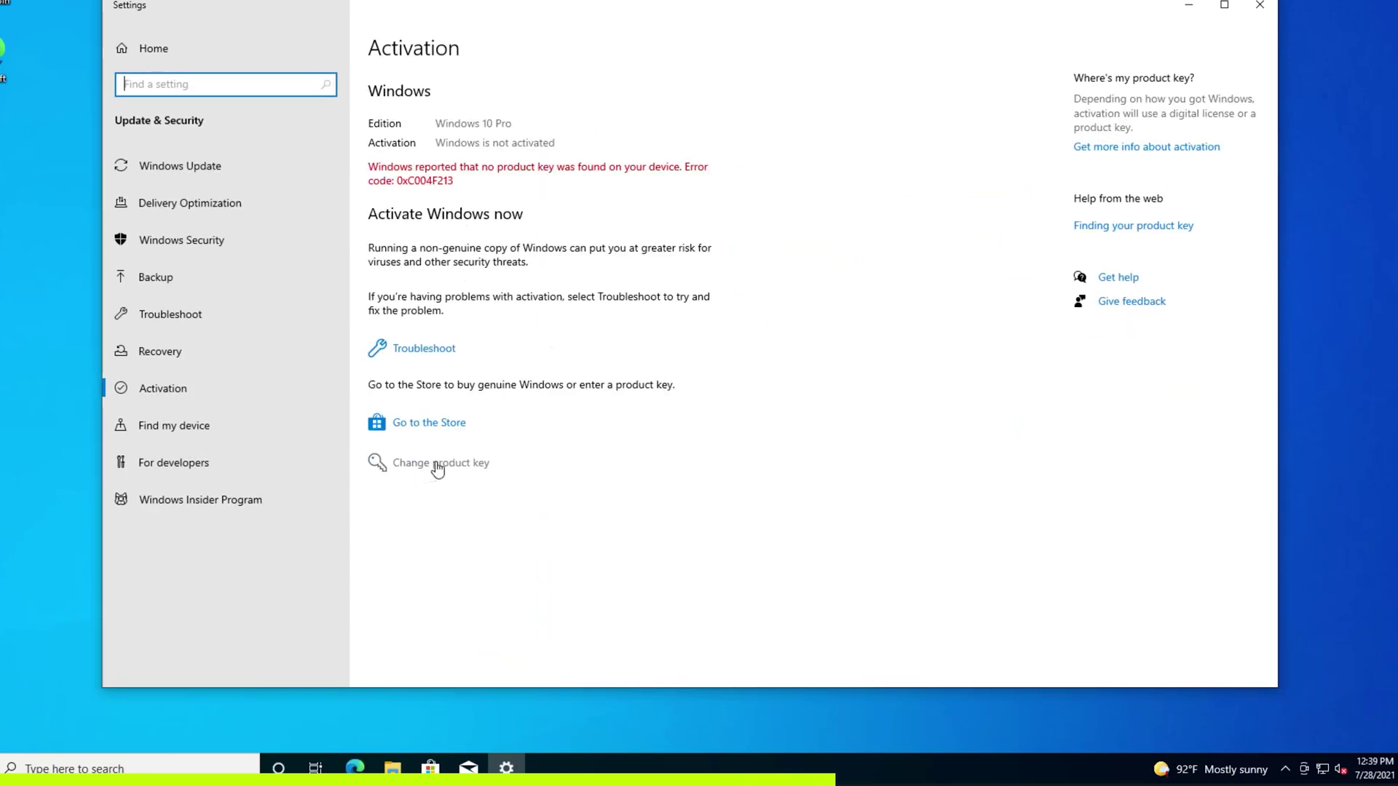
click(437, 468)
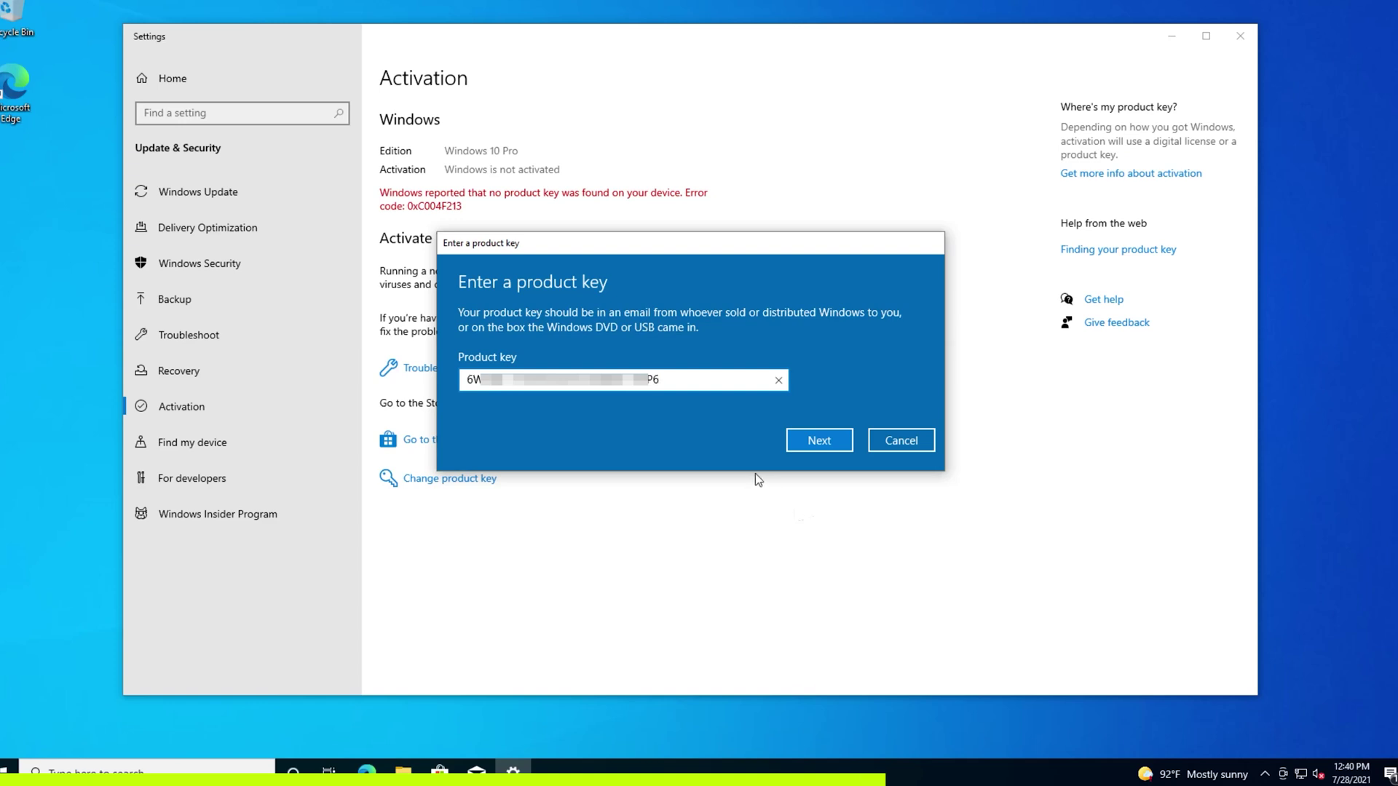
click(808, 442)
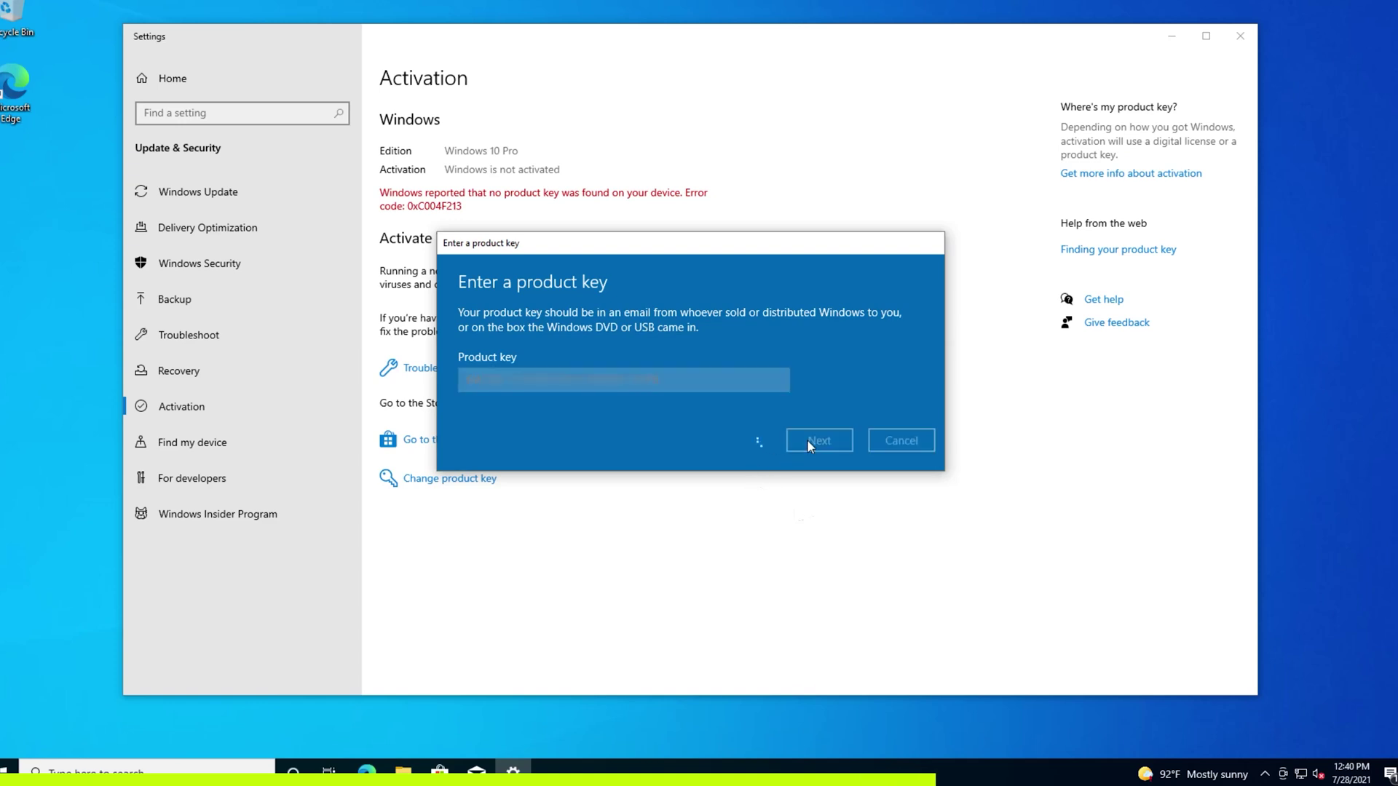
click(814, 403)
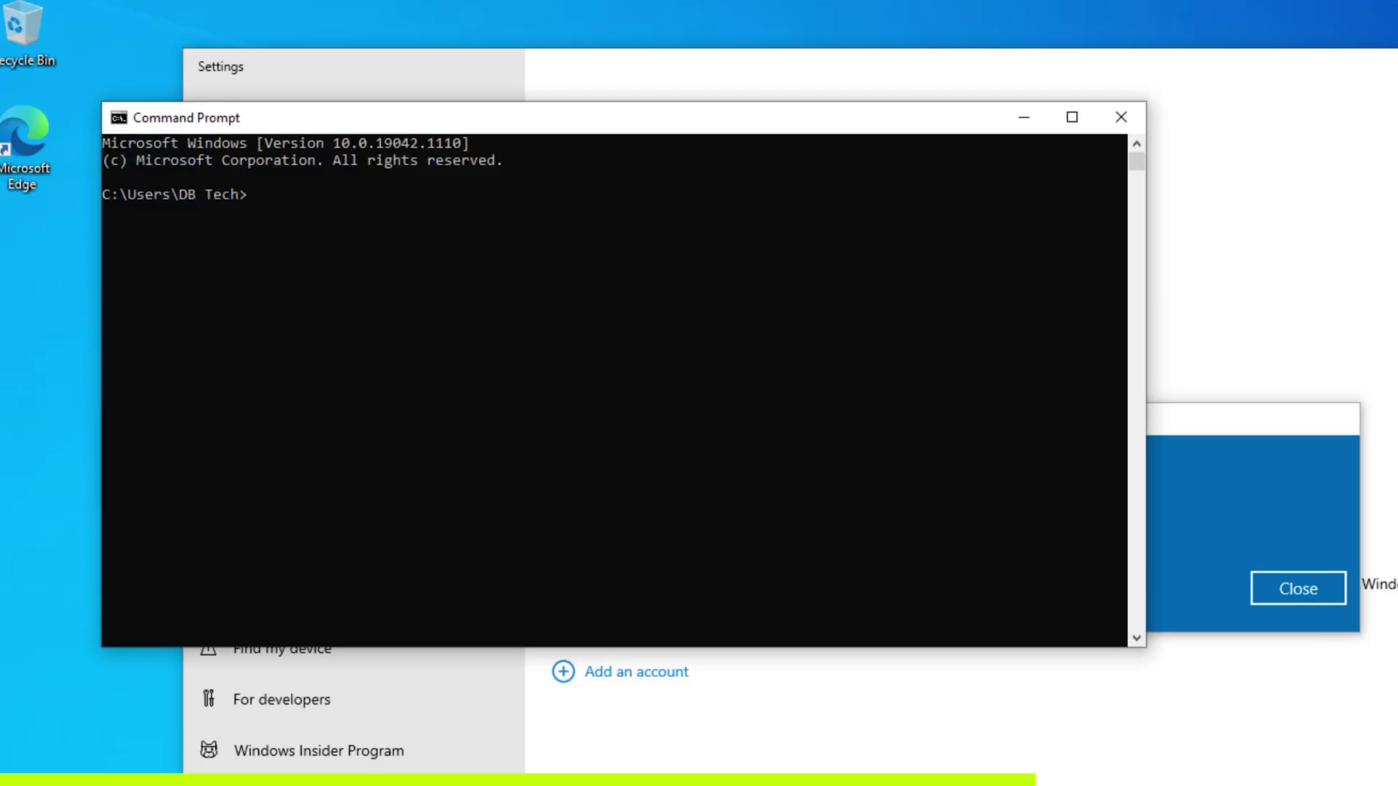
Run slmgr.vbs /xpr to confirm Windows is permanently activated
text(slmgr.vbs)
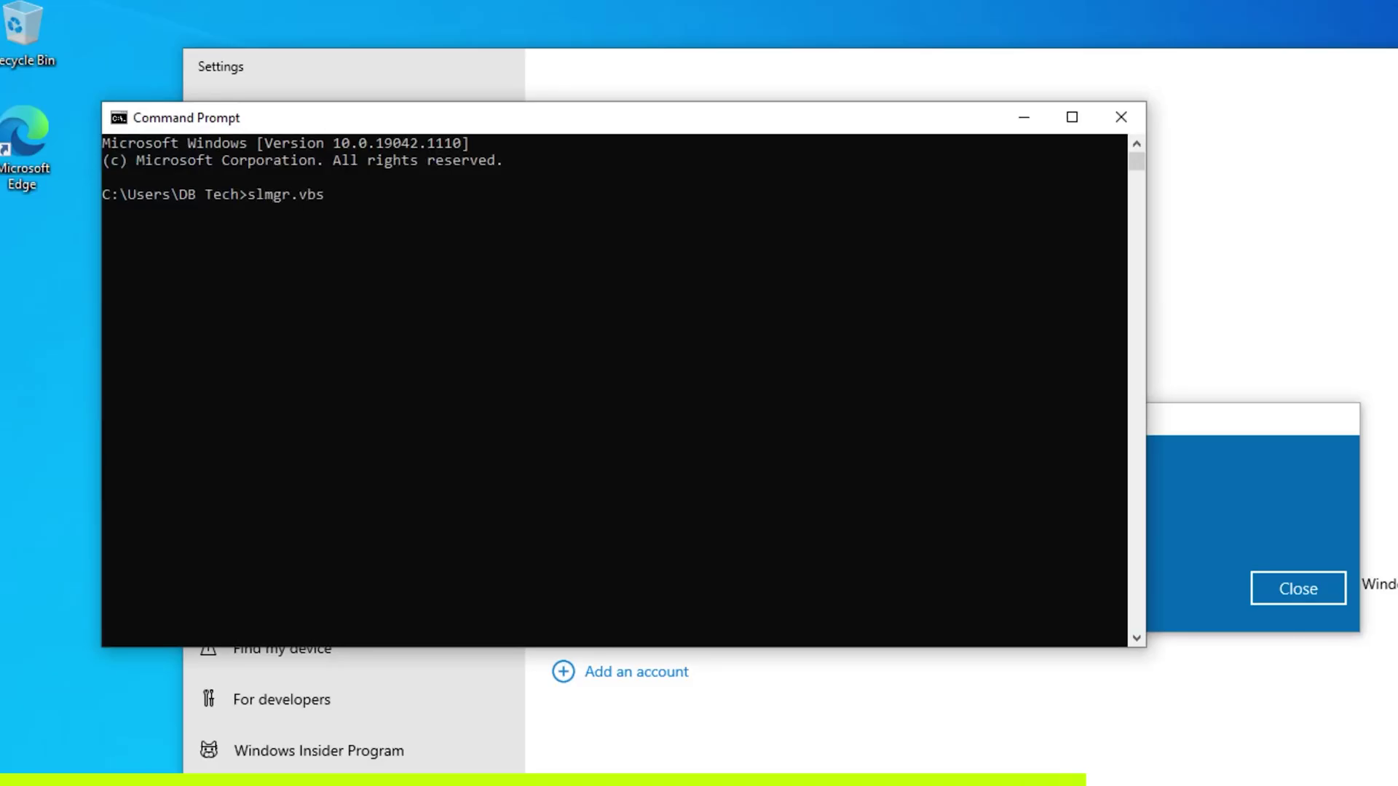
text( /xpr)
key(Return)
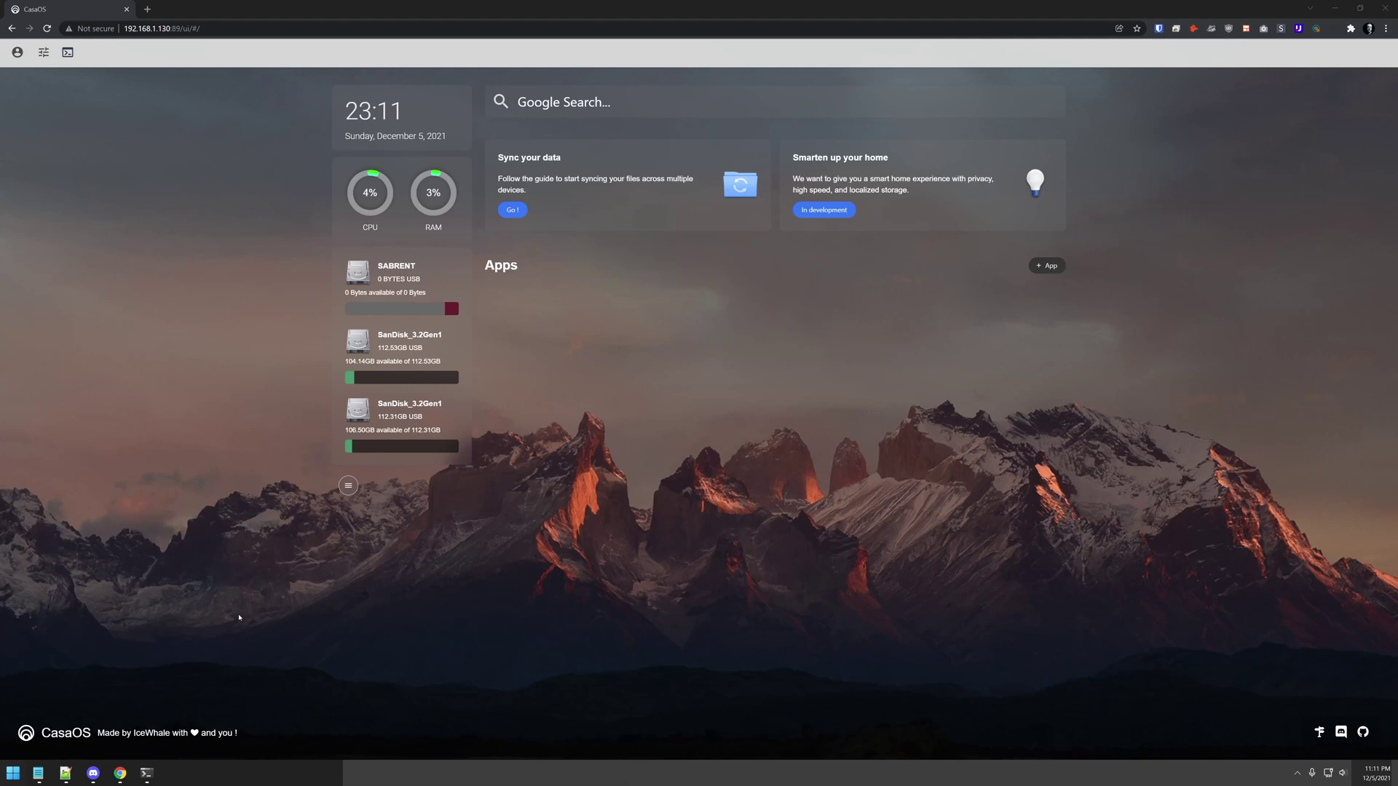
Log into the Pi at 192.168.1.130 over SSH and try listing disks with fdisk -l
click(147, 774)
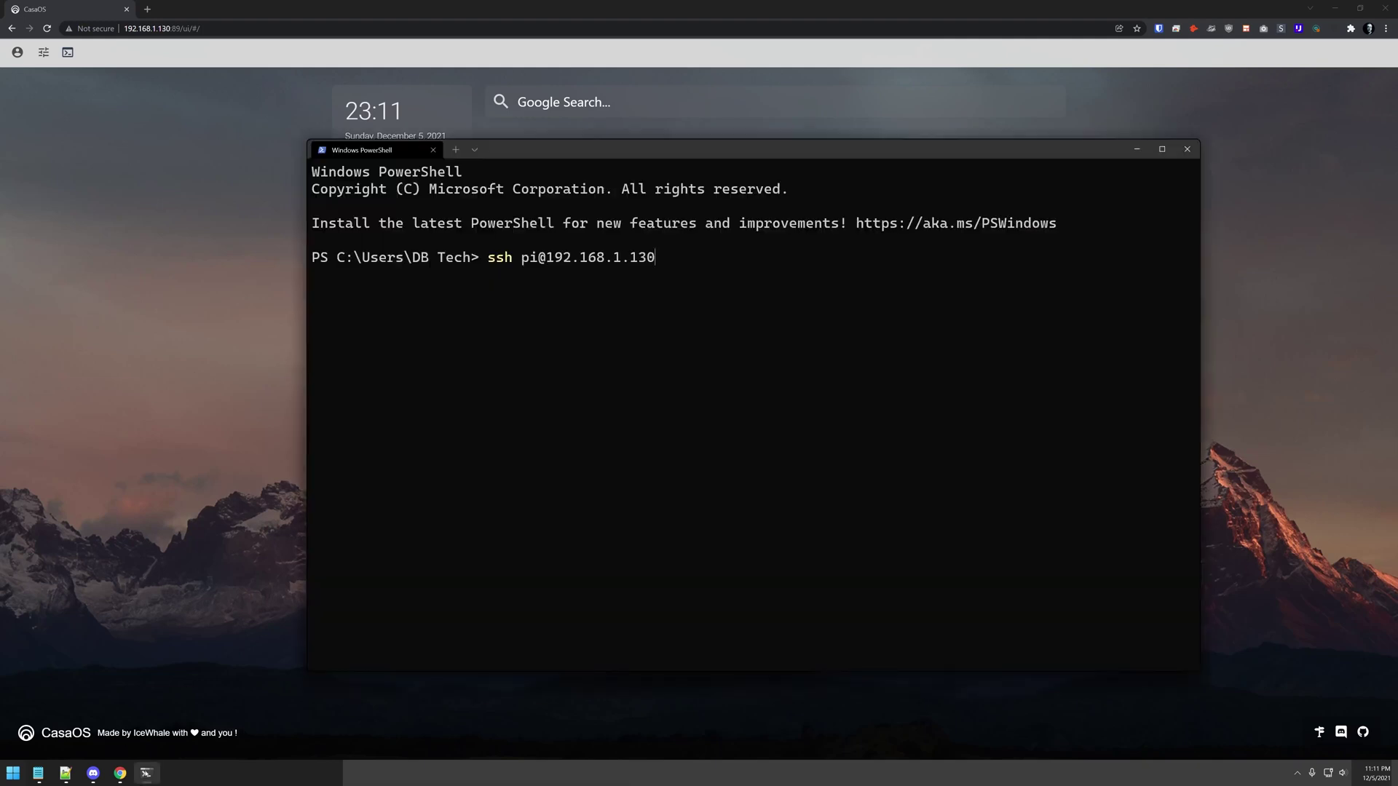
key(Return)
key(Return)
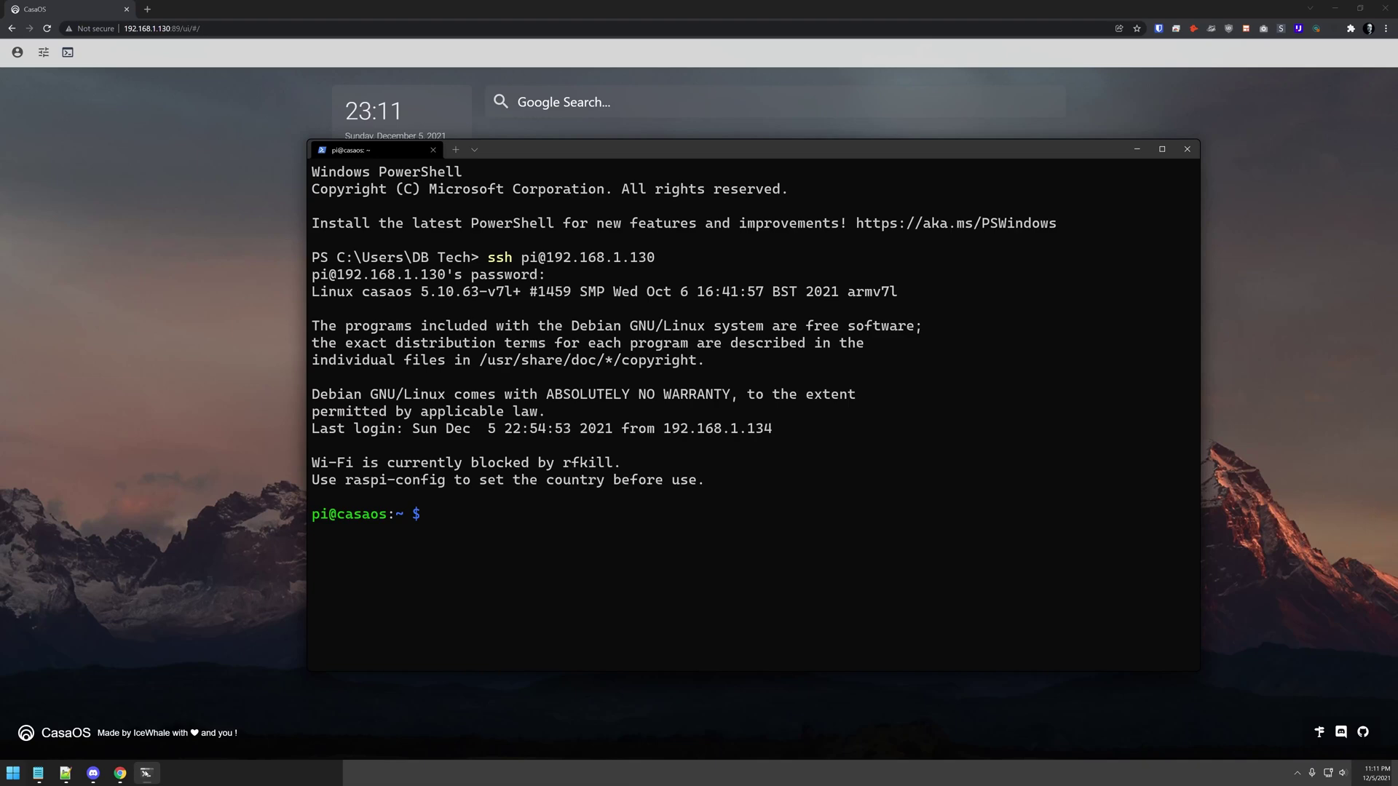
text(fdisk -l)
key(Return)
Rerun the listing as sudo fdisk -l and find /dev/sdc1 as a 238.5G exFAT partition
key(Up)
key(Home)
text(sudo)
key(Return)
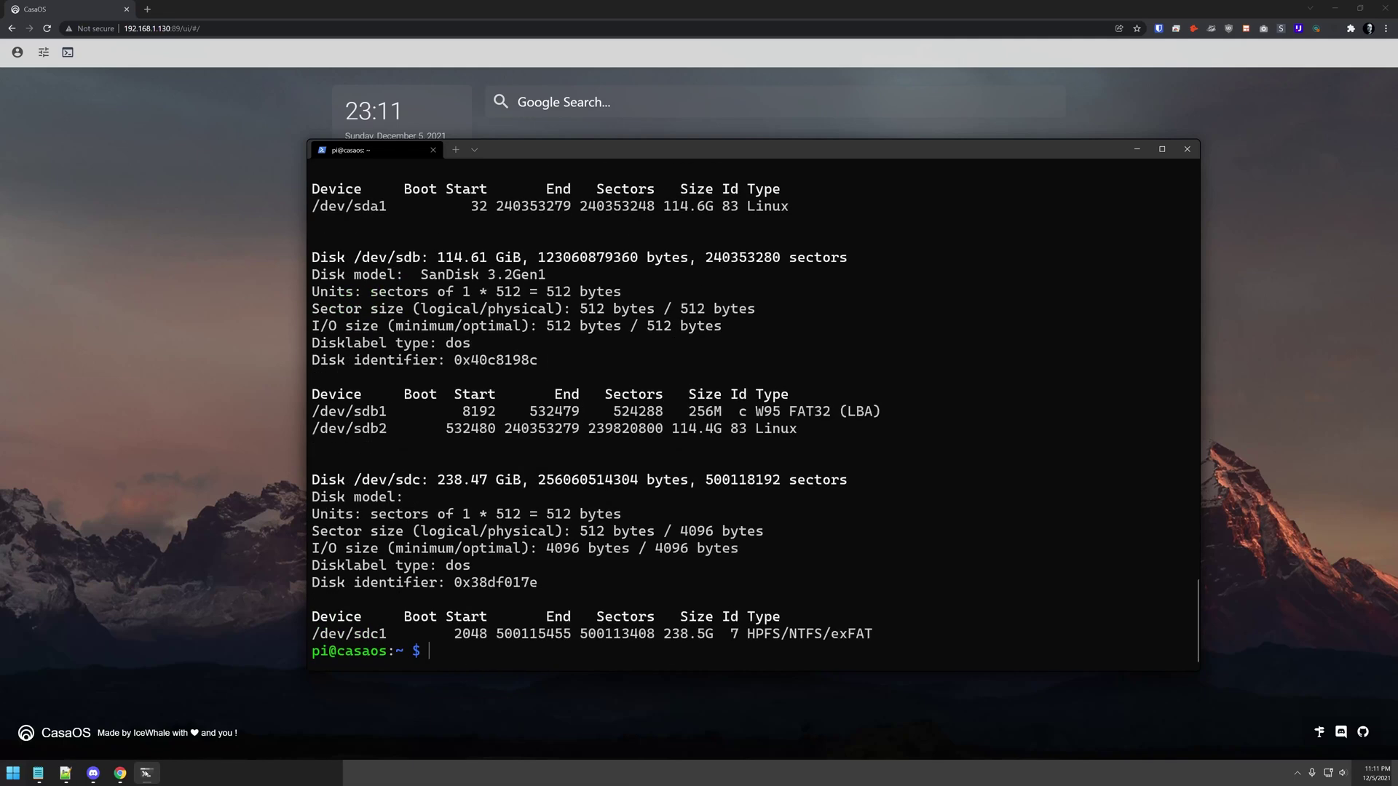
scroll(465, 422, up, 6)
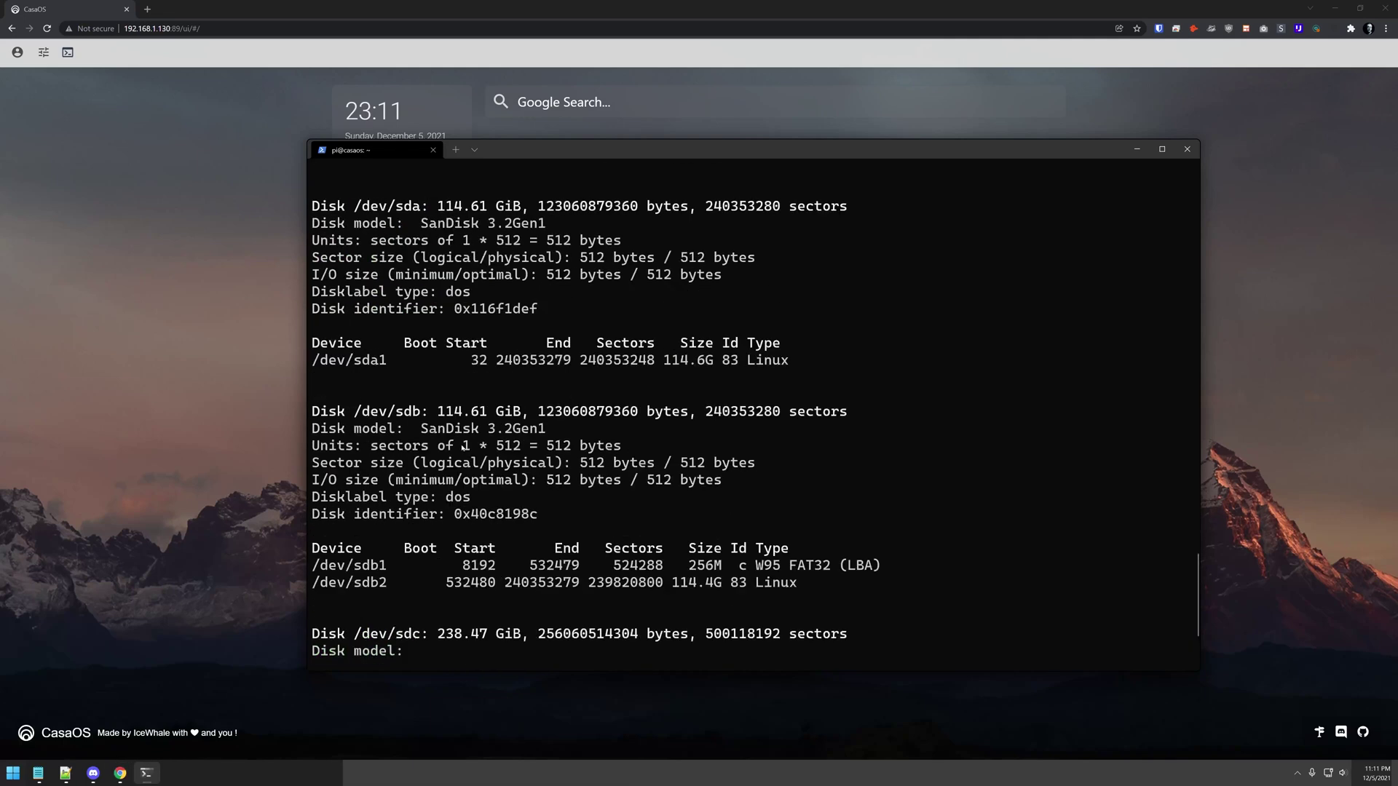
scroll(465, 422, up, 2)
scroll(378, 383, down, 8)
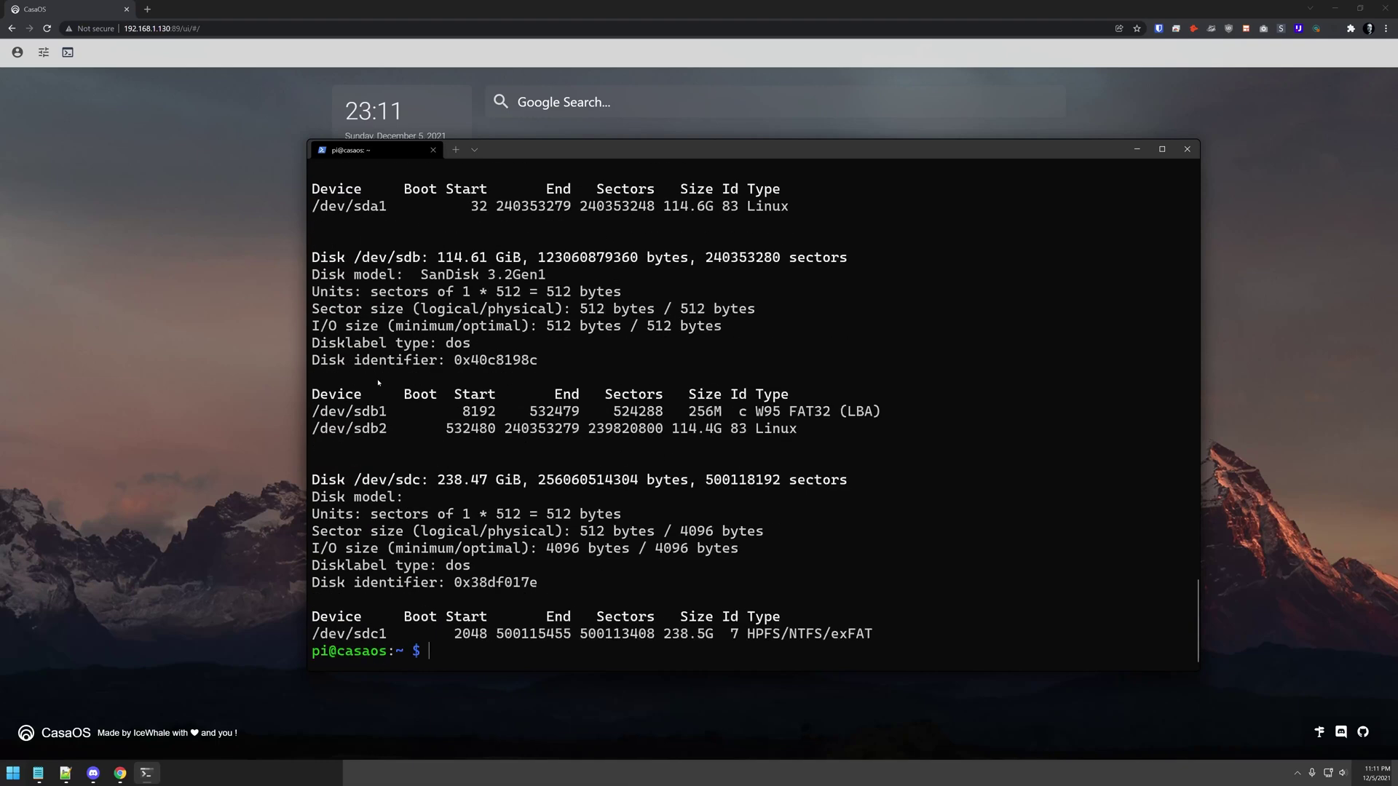
scroll(342, 285, up, 1)
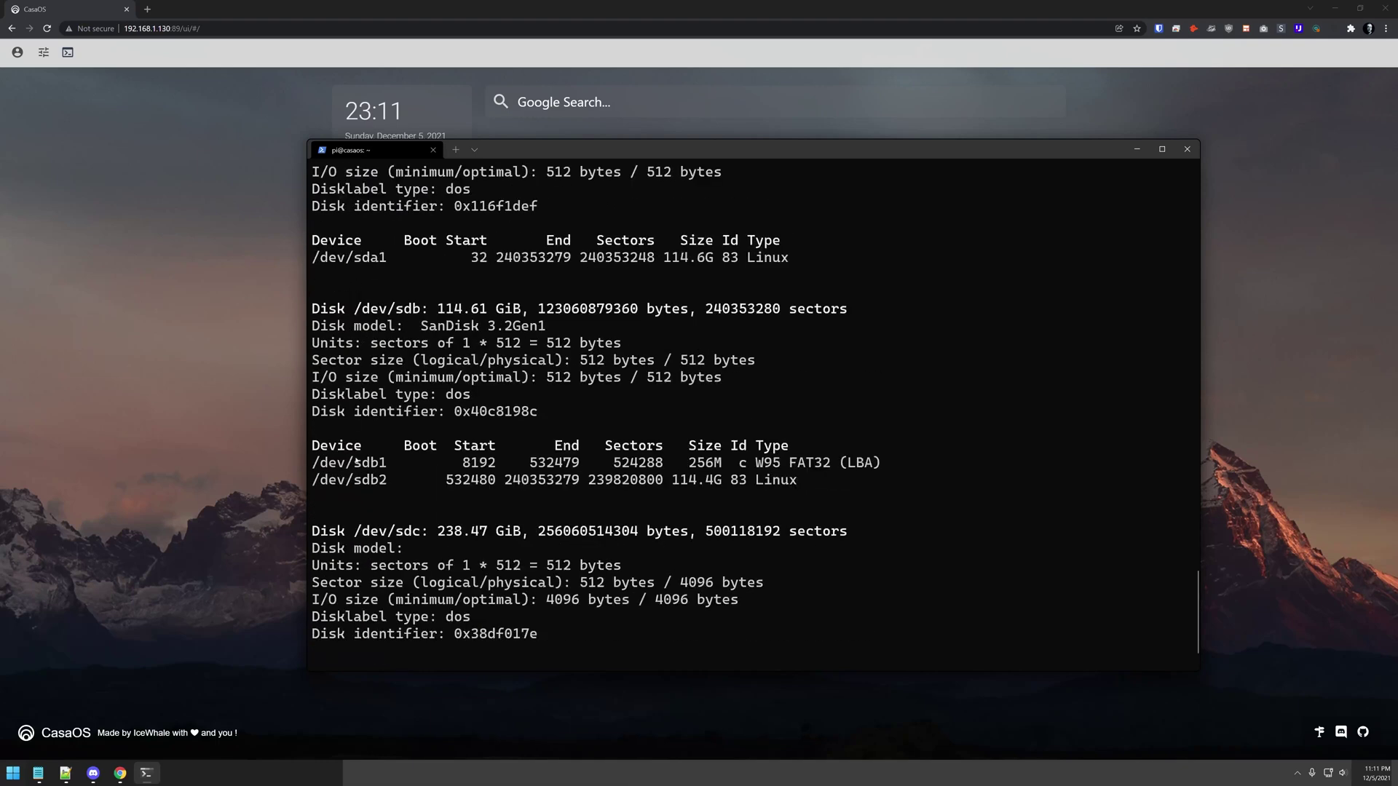
scroll(387, 471, down, 1)
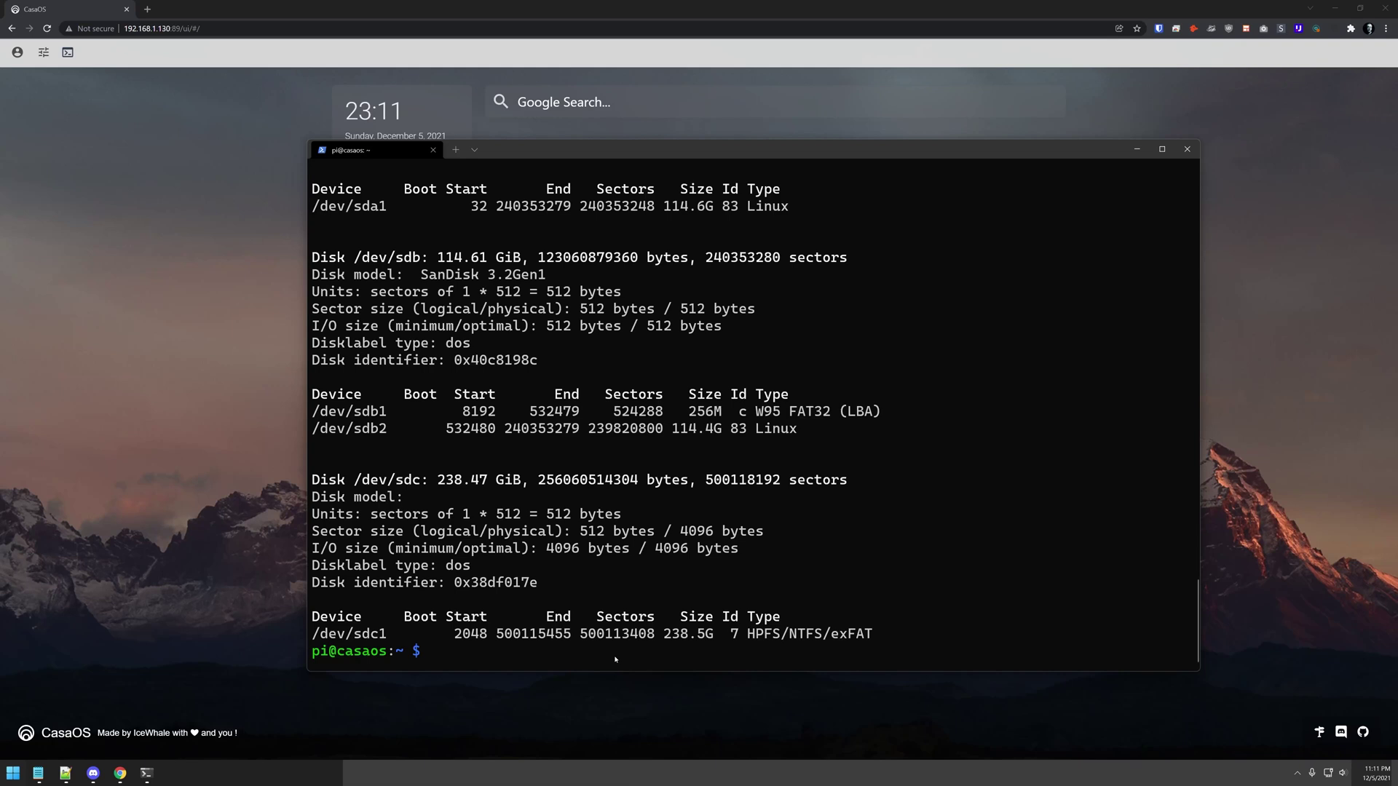
Format /dev/sdc1 as ext4 with sudo mkfs.ext4, answering y to overwrite the existing filesystem
text(sudo mkfs.ext4 /dev/sdc1)
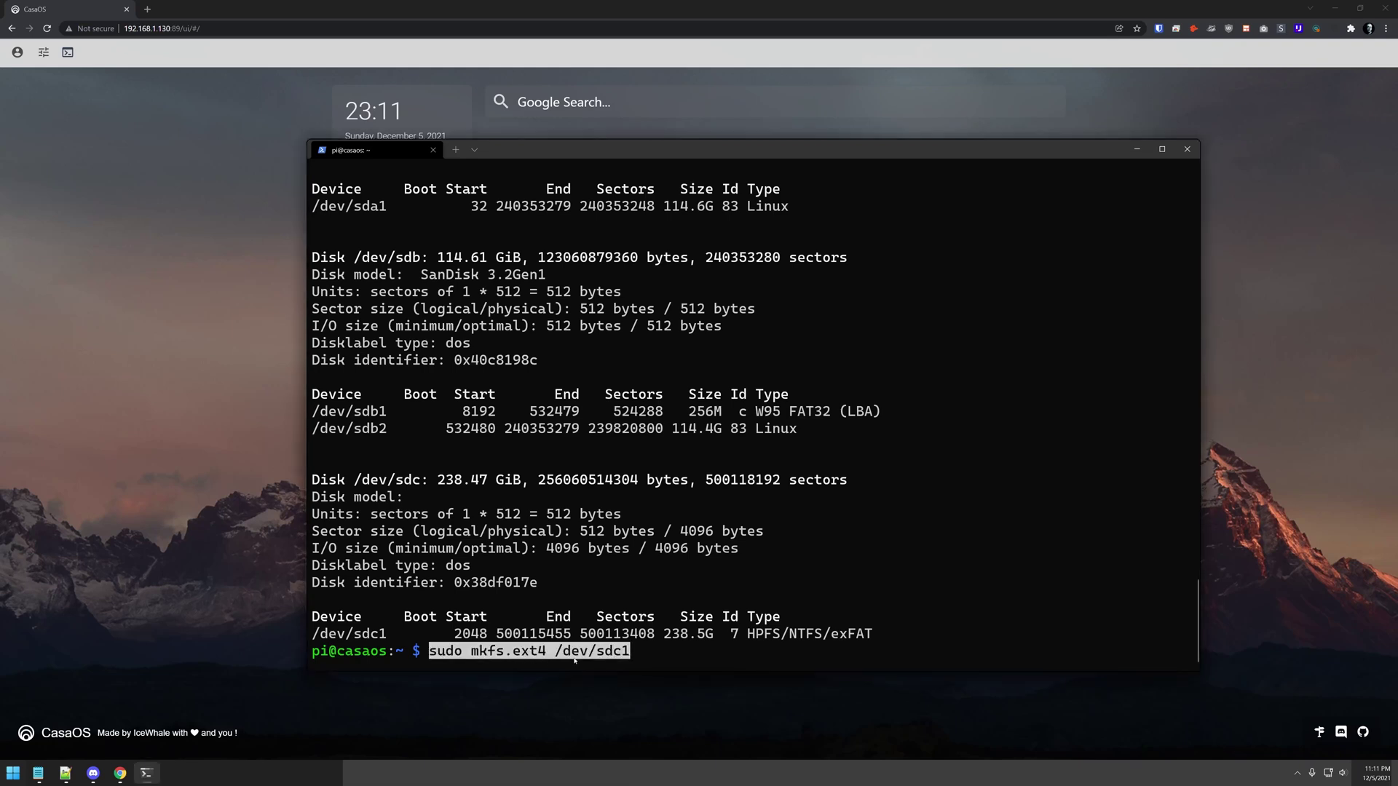
key(Return)
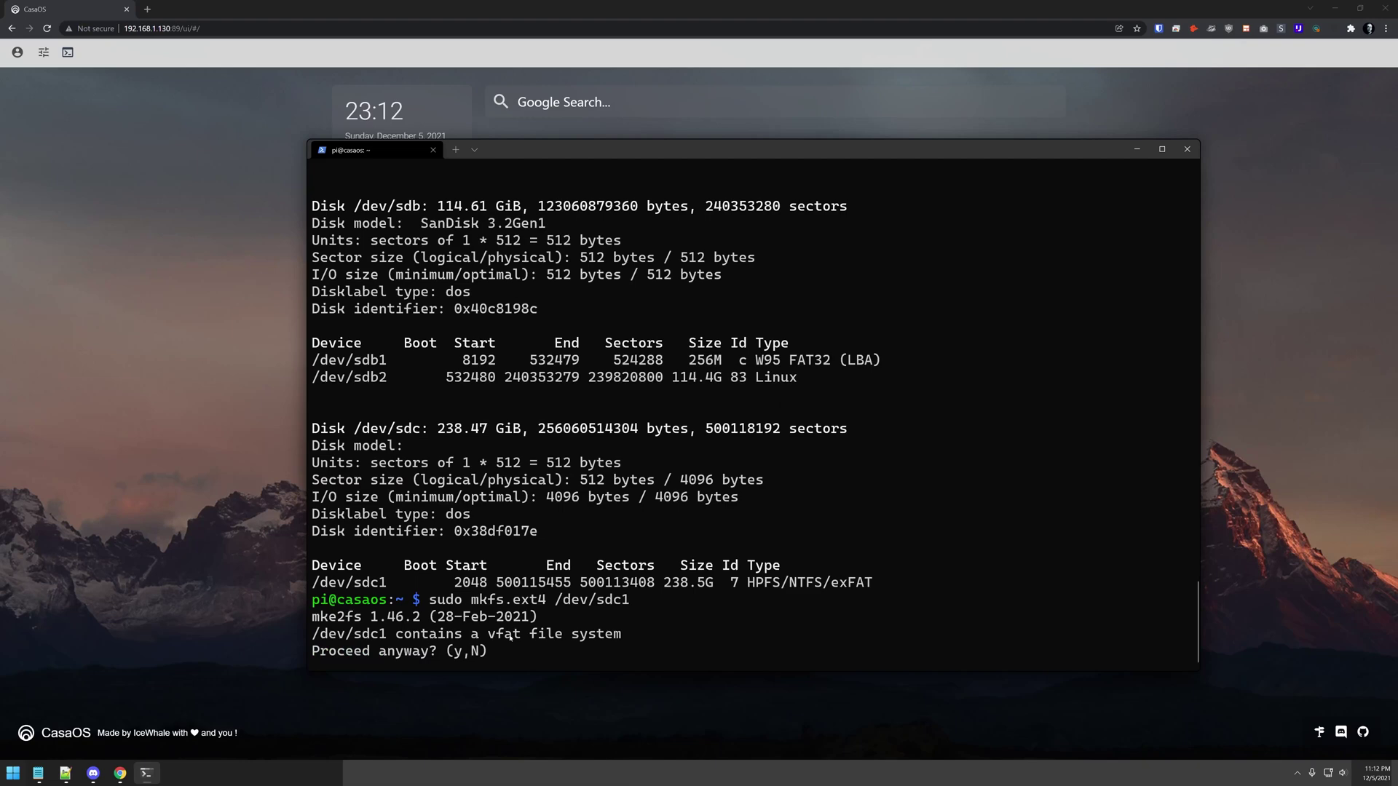
text(y)
key(Return)
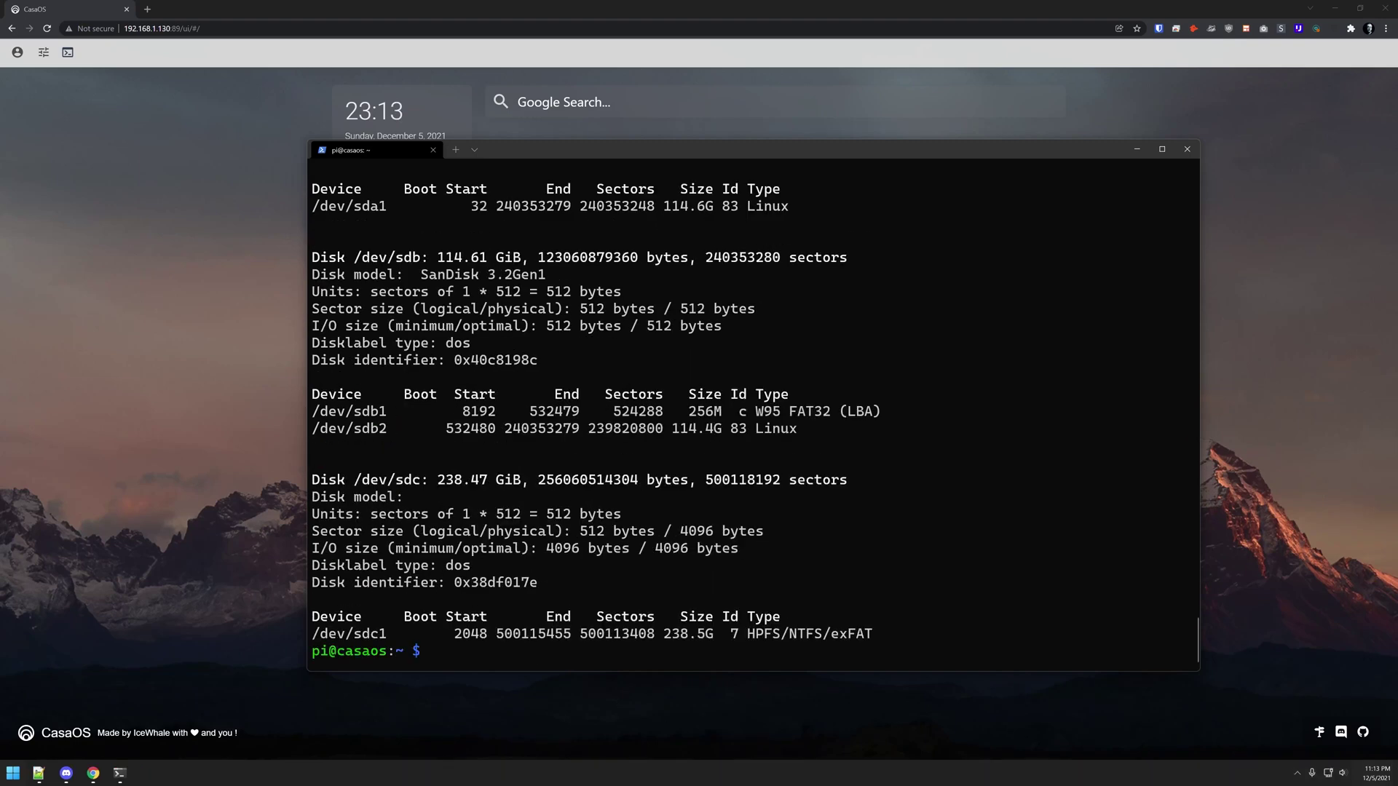
Run sudo blkid /dev/sdc1 and copy its full UUID/PARTUUID output line into Notepad
right_click(510, 660)
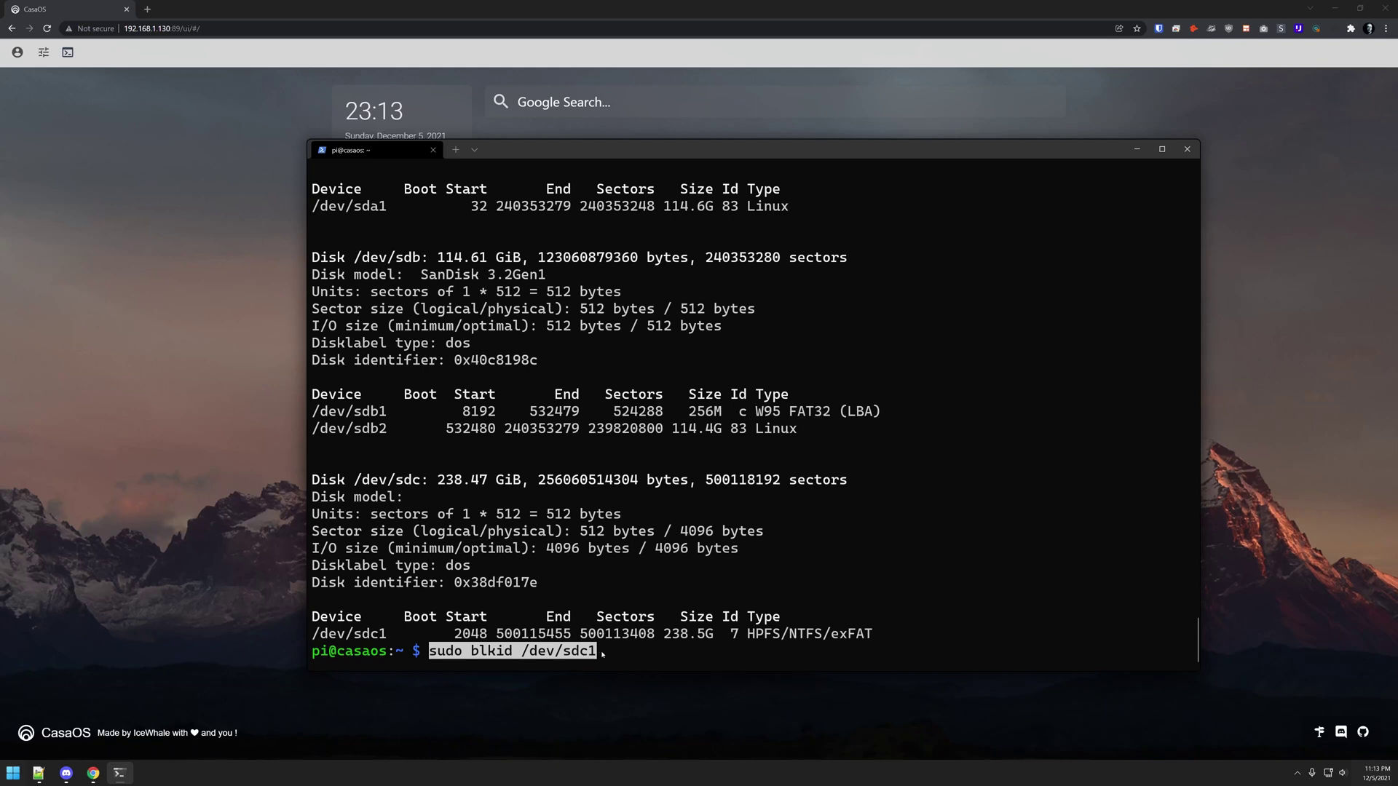
key(Return)
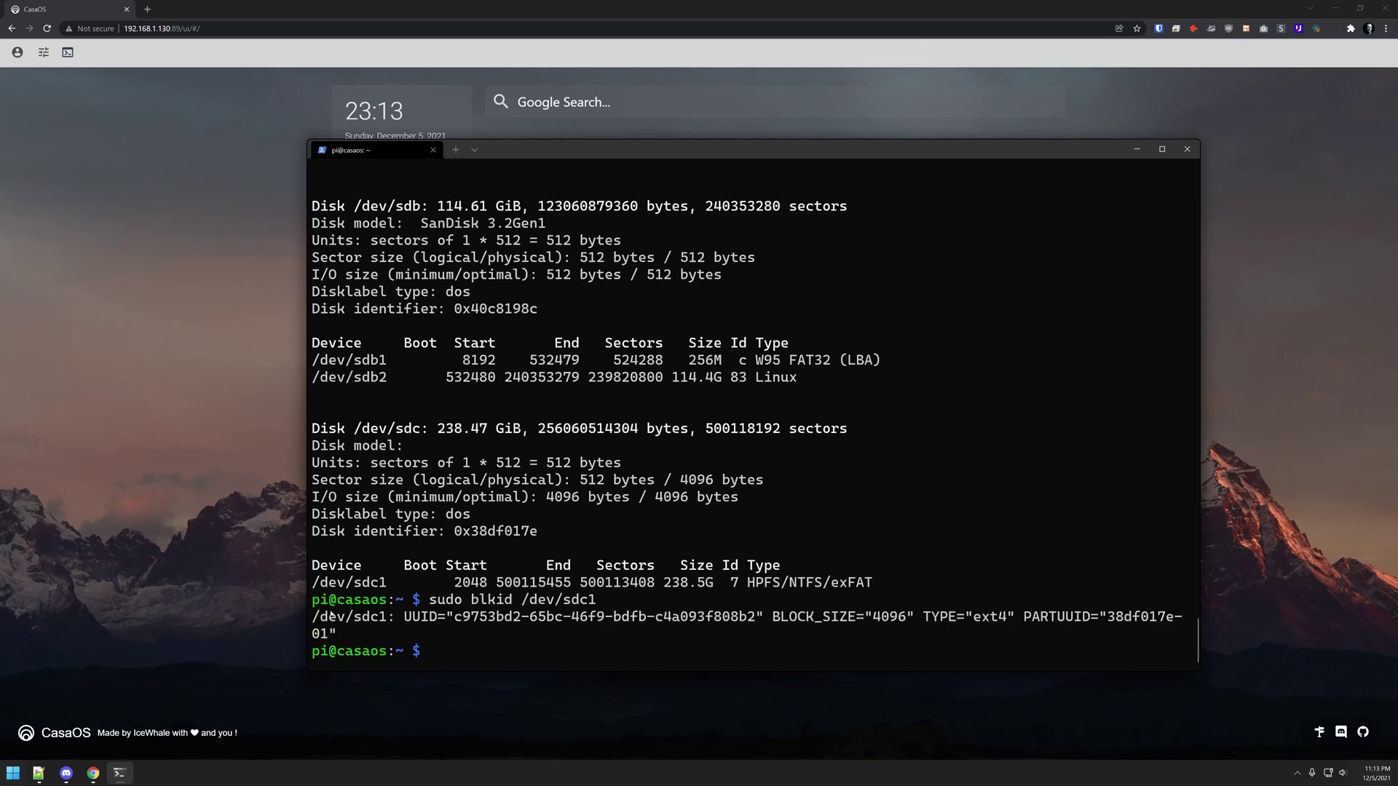
drag(306, 555, 974, 619)
right_click(974, 618)
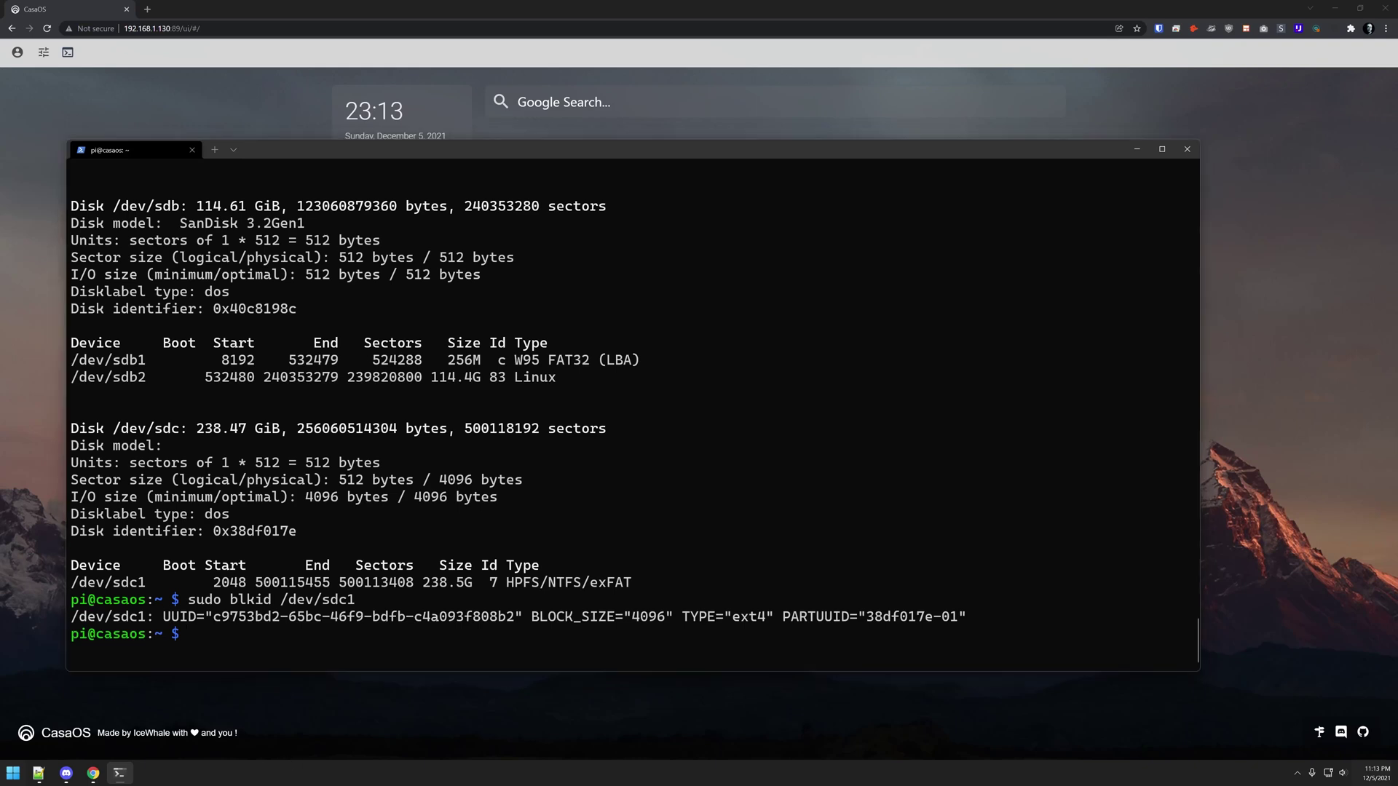
key(alt+Tab)
text(/dev/sdc1: UUID="c9753bd2-65bc-46f9-bdfb-c4a093f808b2" BLOCK_SIZE="4096" TYPE="ext4" PARTUUID="38df017e-01")
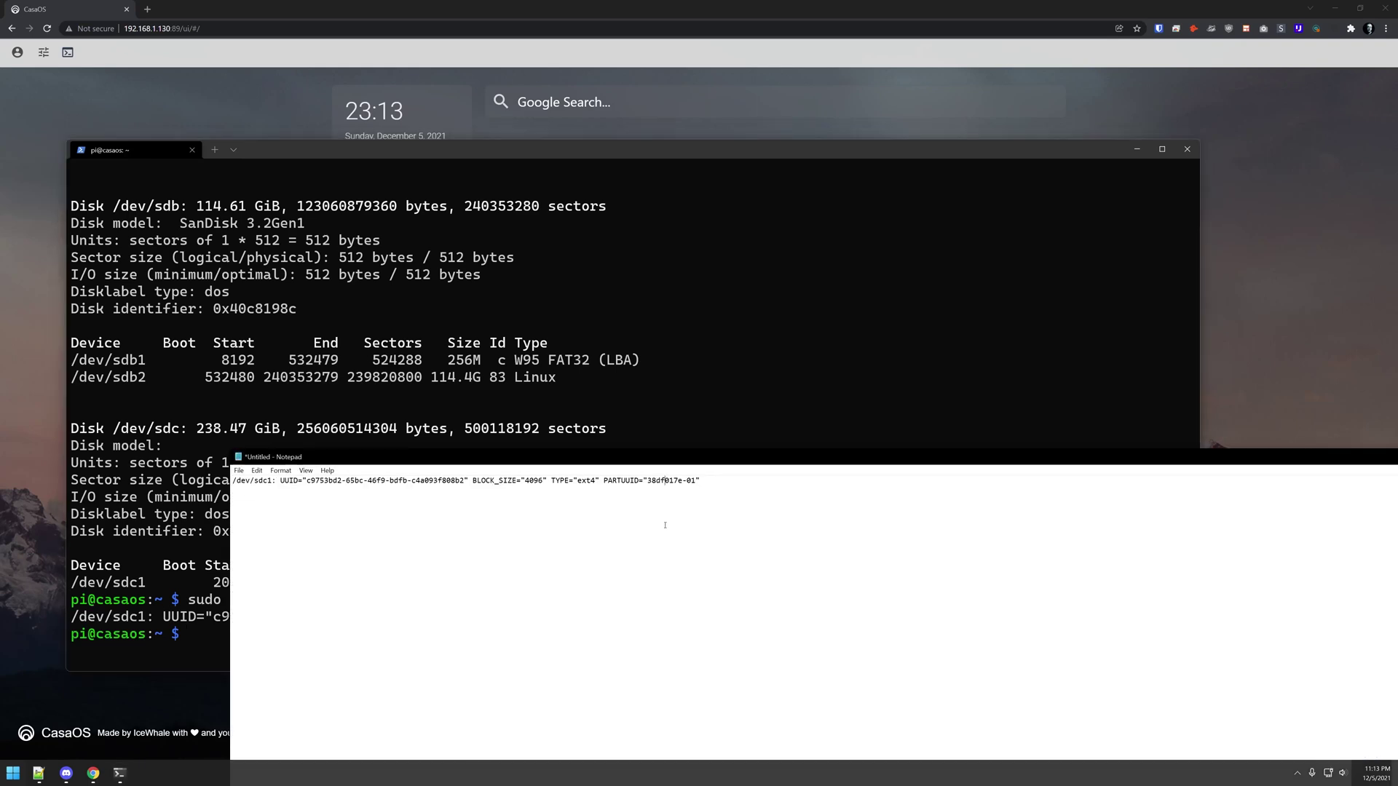
key(alt+Tab)
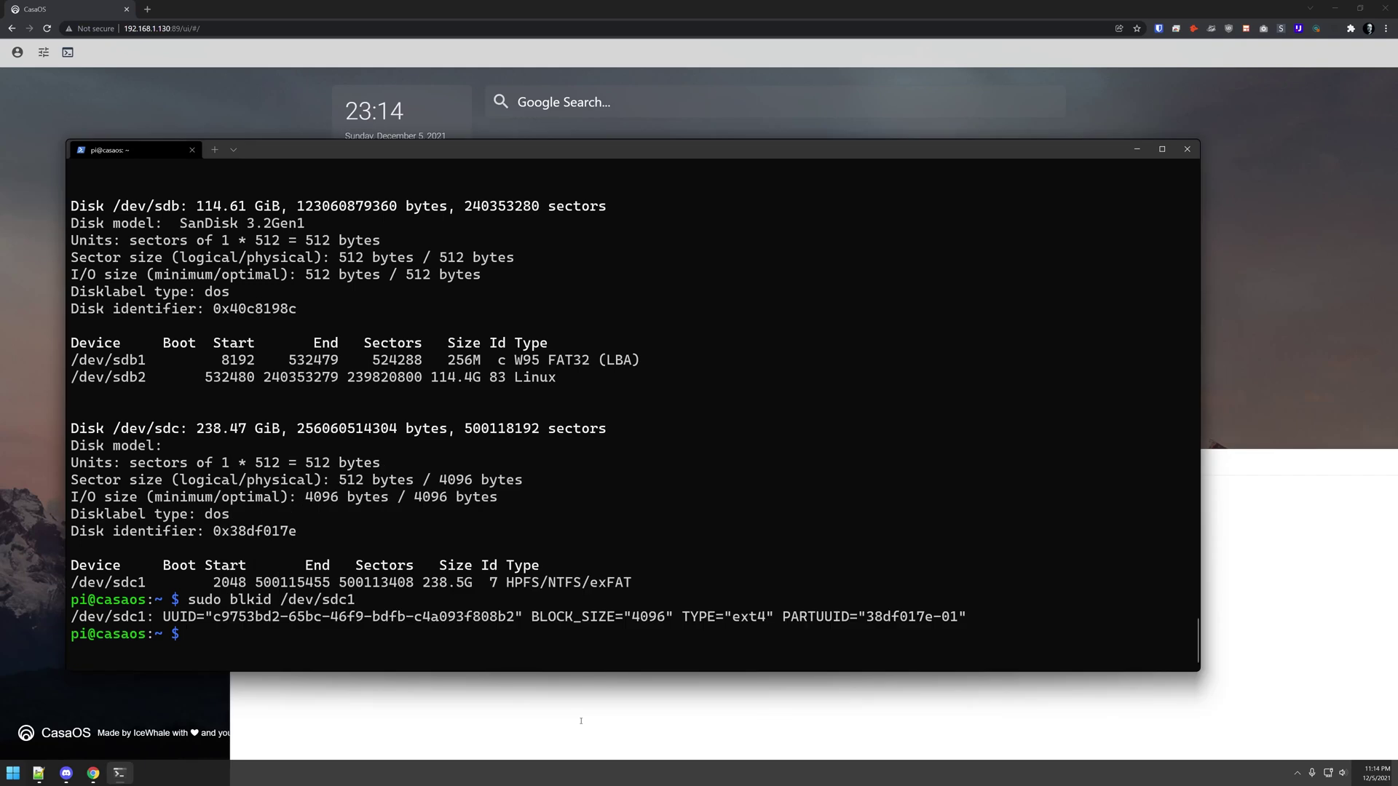
Move into /mnt and list its folders
text(cd /mnt)
key(Return)
text(ls)
key(Return)
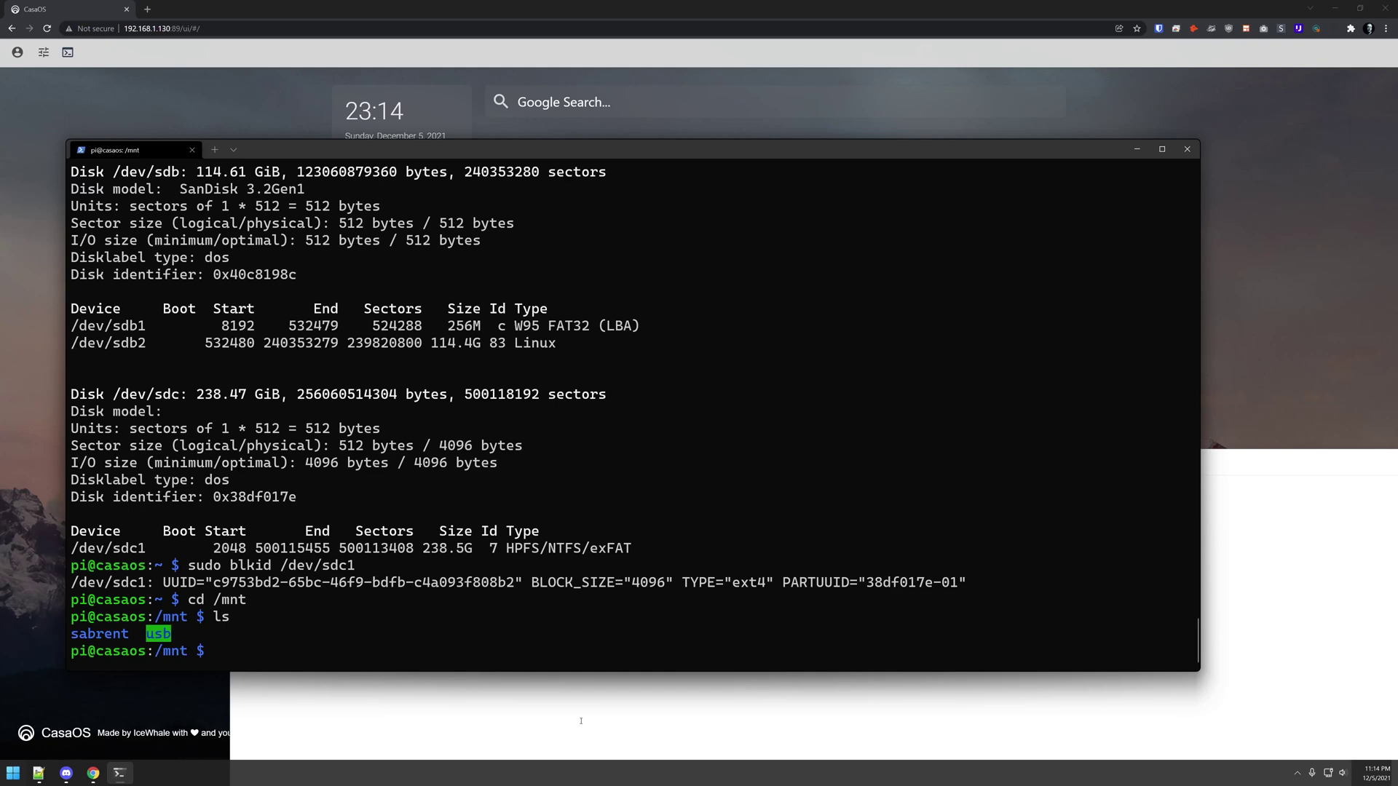
Delete the old sabrent folder with sudo rm -rf and confirm it's gone
text(cd)
key(BackSpace)
key(BackSpace)
text(su)
key(BackSpace)
key(BackSpace)
key(BackSpace)
text(sudo rm -)
key(BackSpace)
key(BackSpace)
text(-rf sa)
key(Tab)
key(Return)
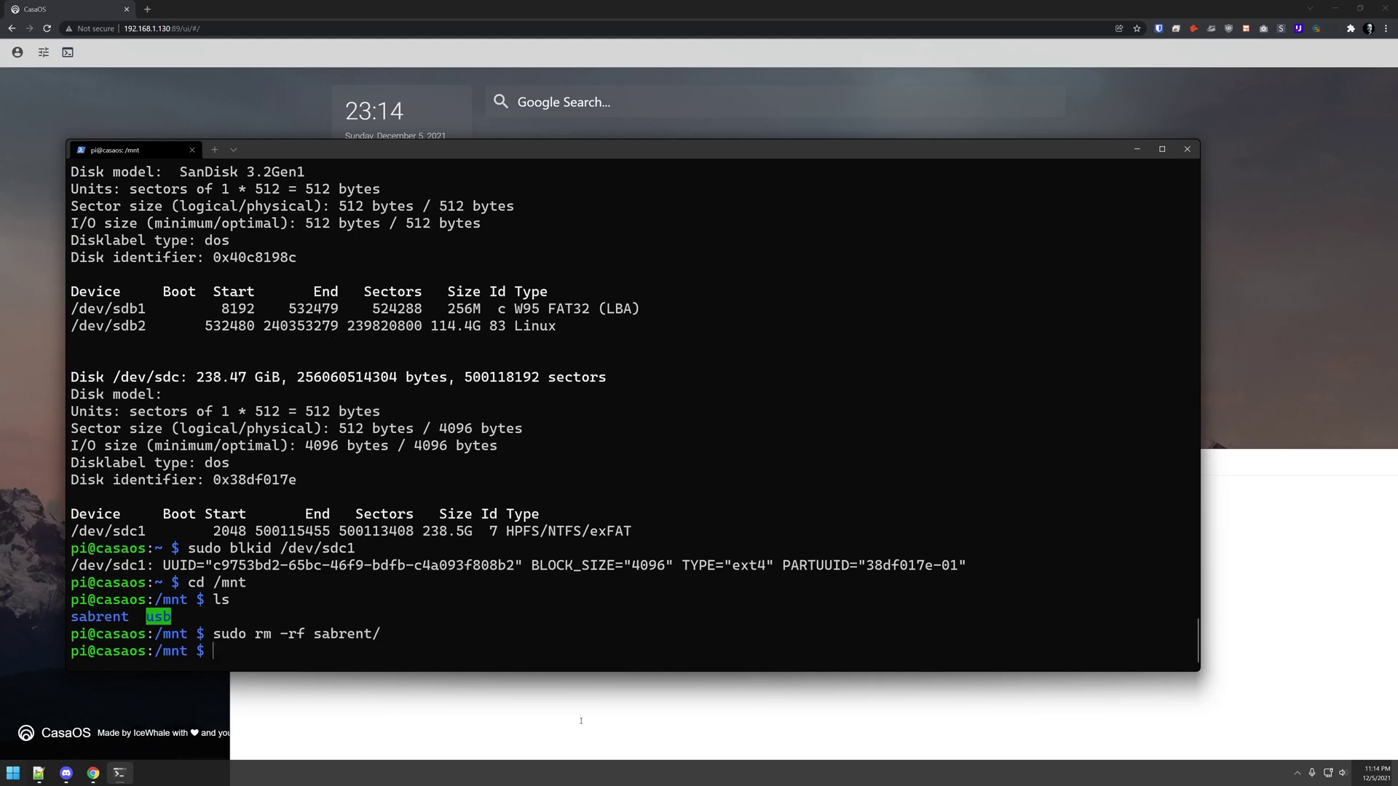
text(ls)
key(Return)
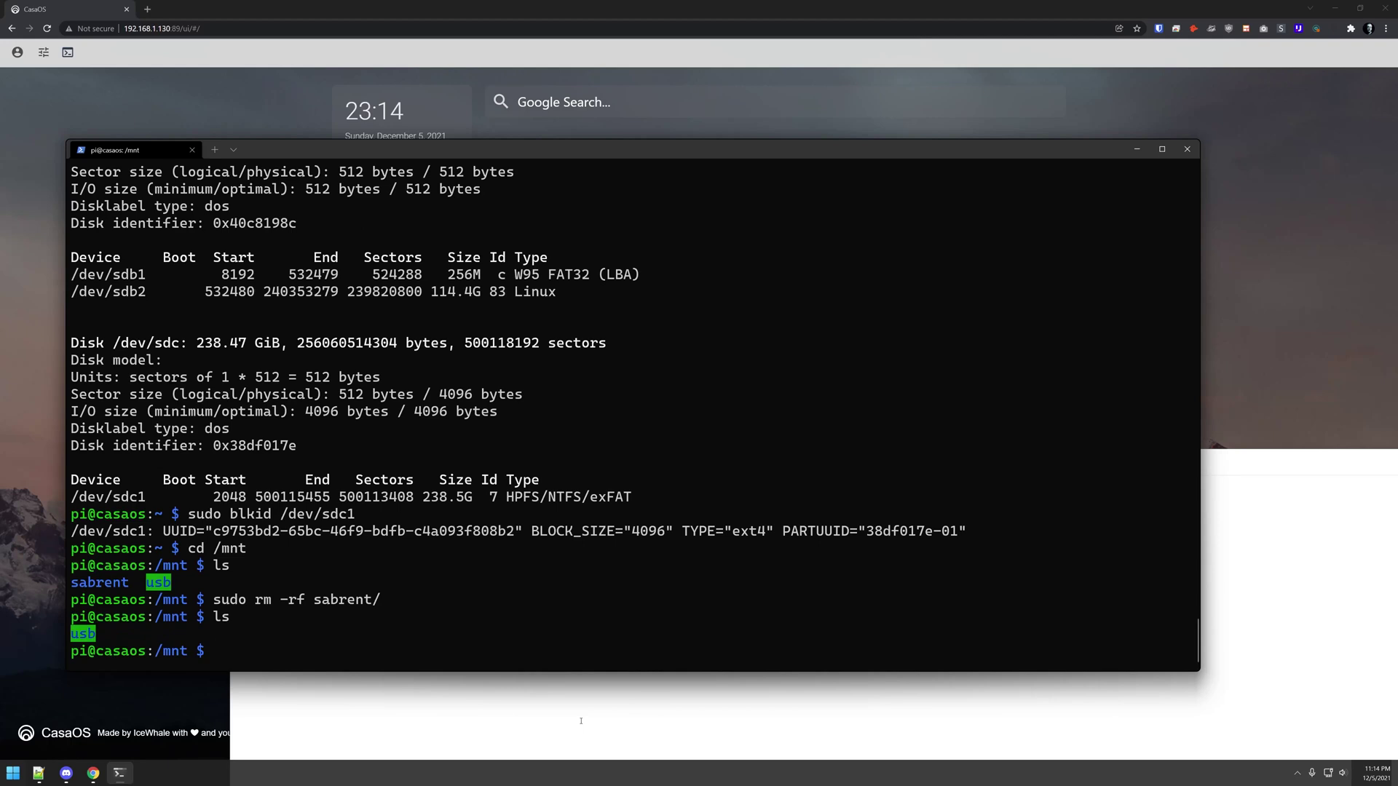
Create a new /mnt/sabrent folder and give it to pi:pi with sudo chown -R
text(sudo mkdir sabrent)
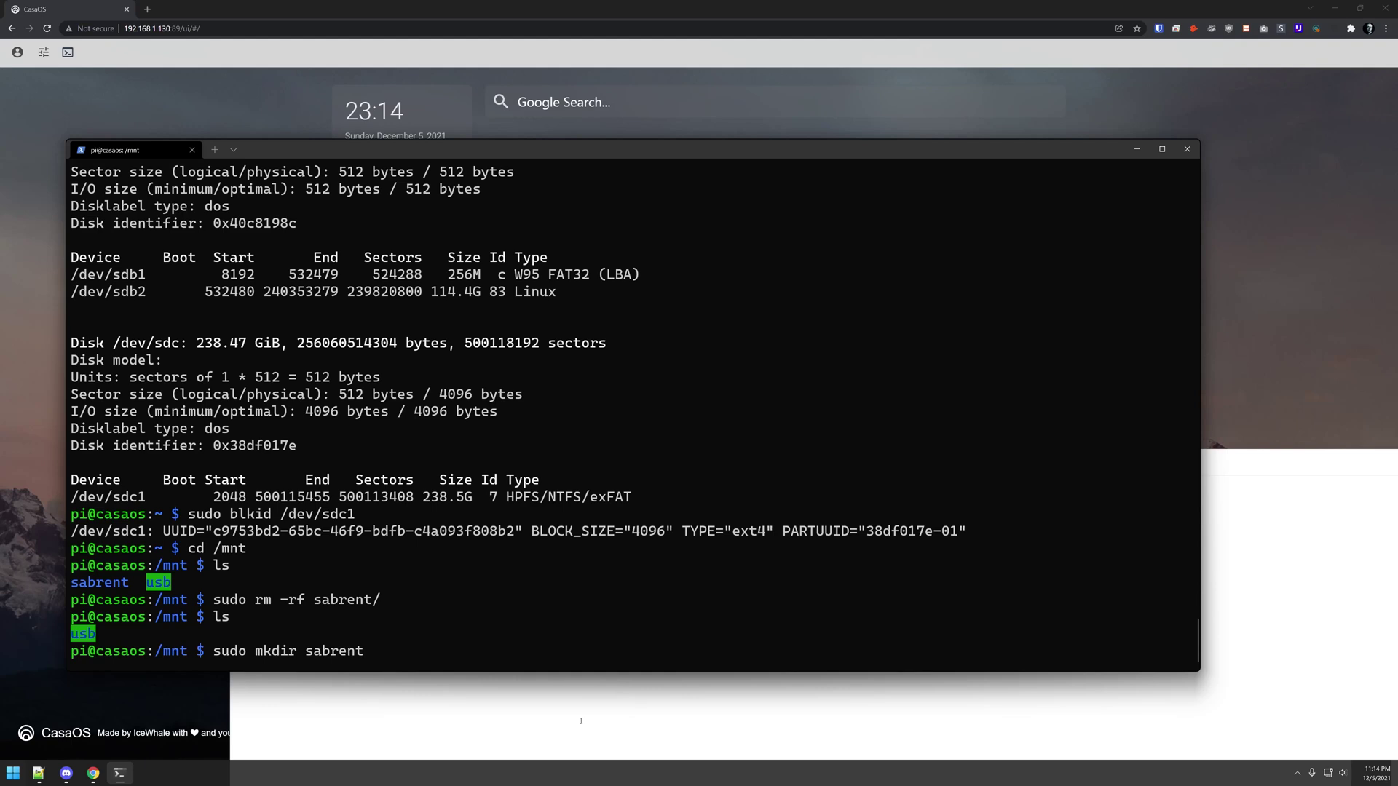
key(Return)
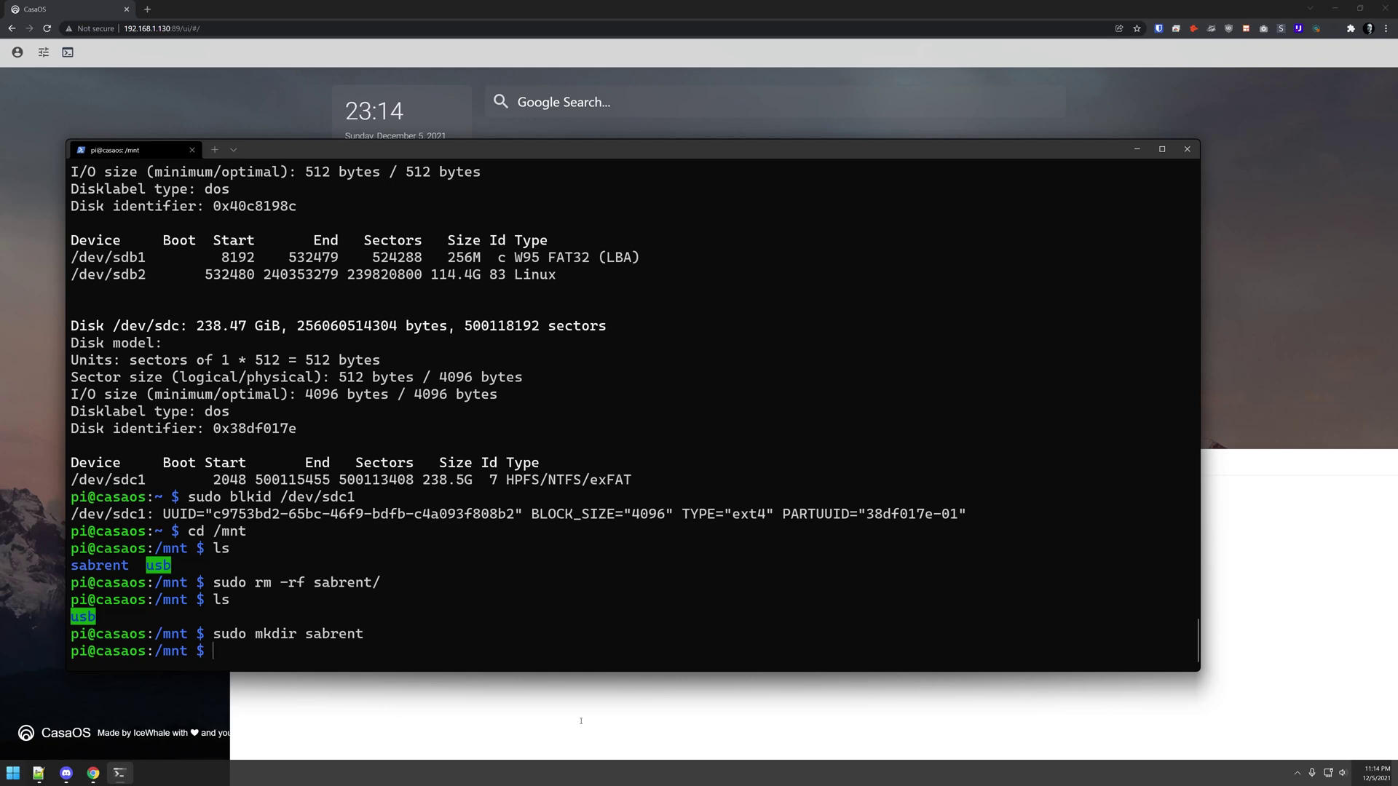
text(sudo)
text(chwo)
key(BackSpace)
key(BackSpace)
text(own -R pi:pi)
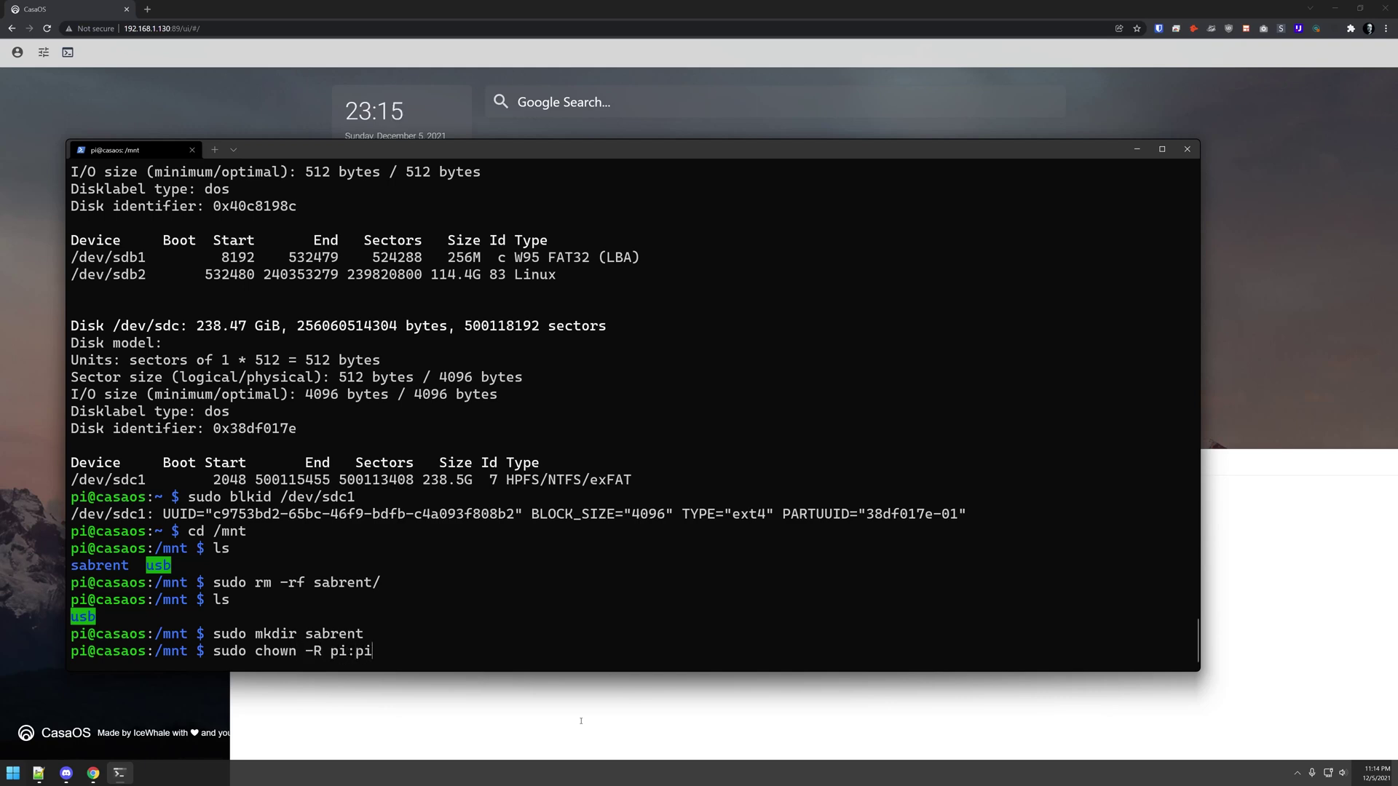
text( /mnt/sabrent)
key(Return)
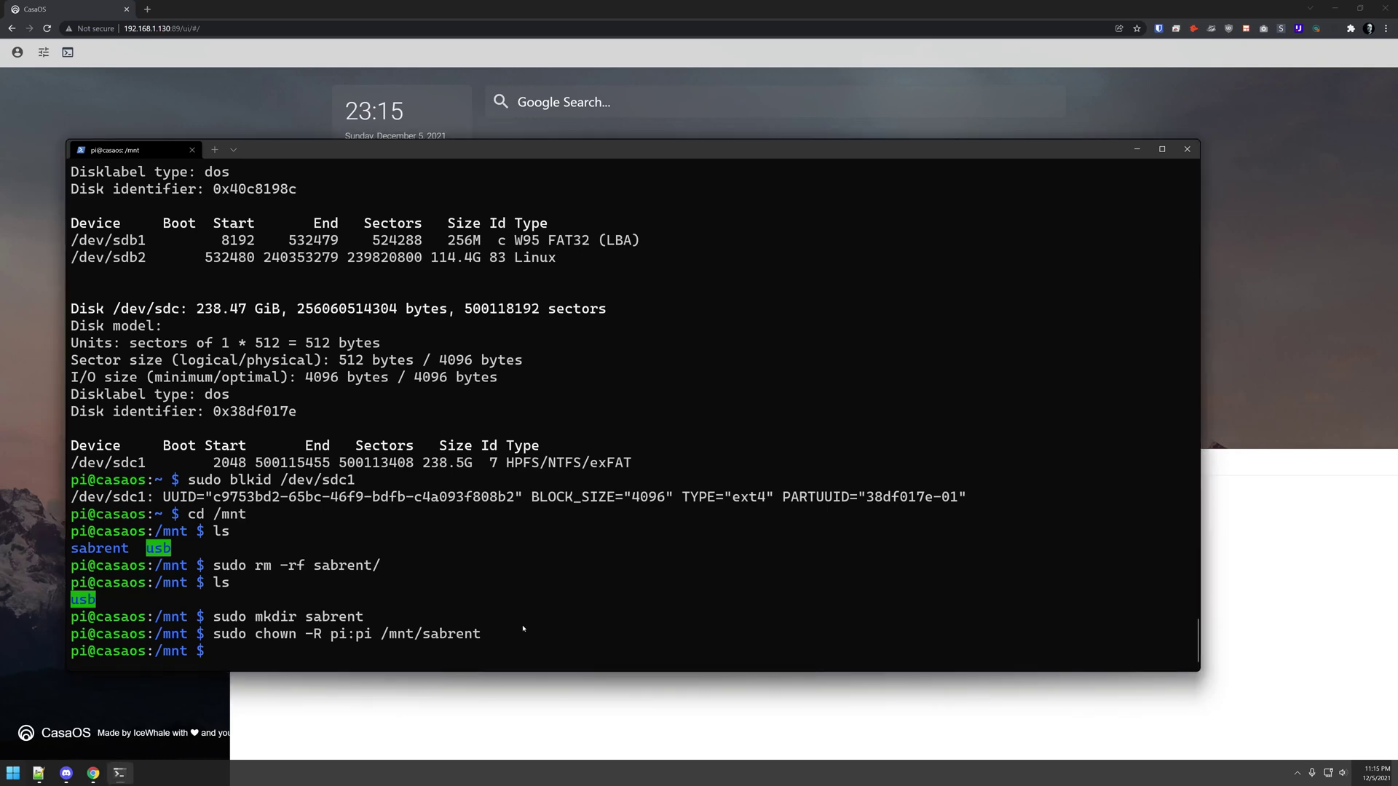
Edit /etc/fstab in nano, starting a new line with PARTUUID=38df017e-01 copied from Notepad
text(sudo nano /etc/fstab)
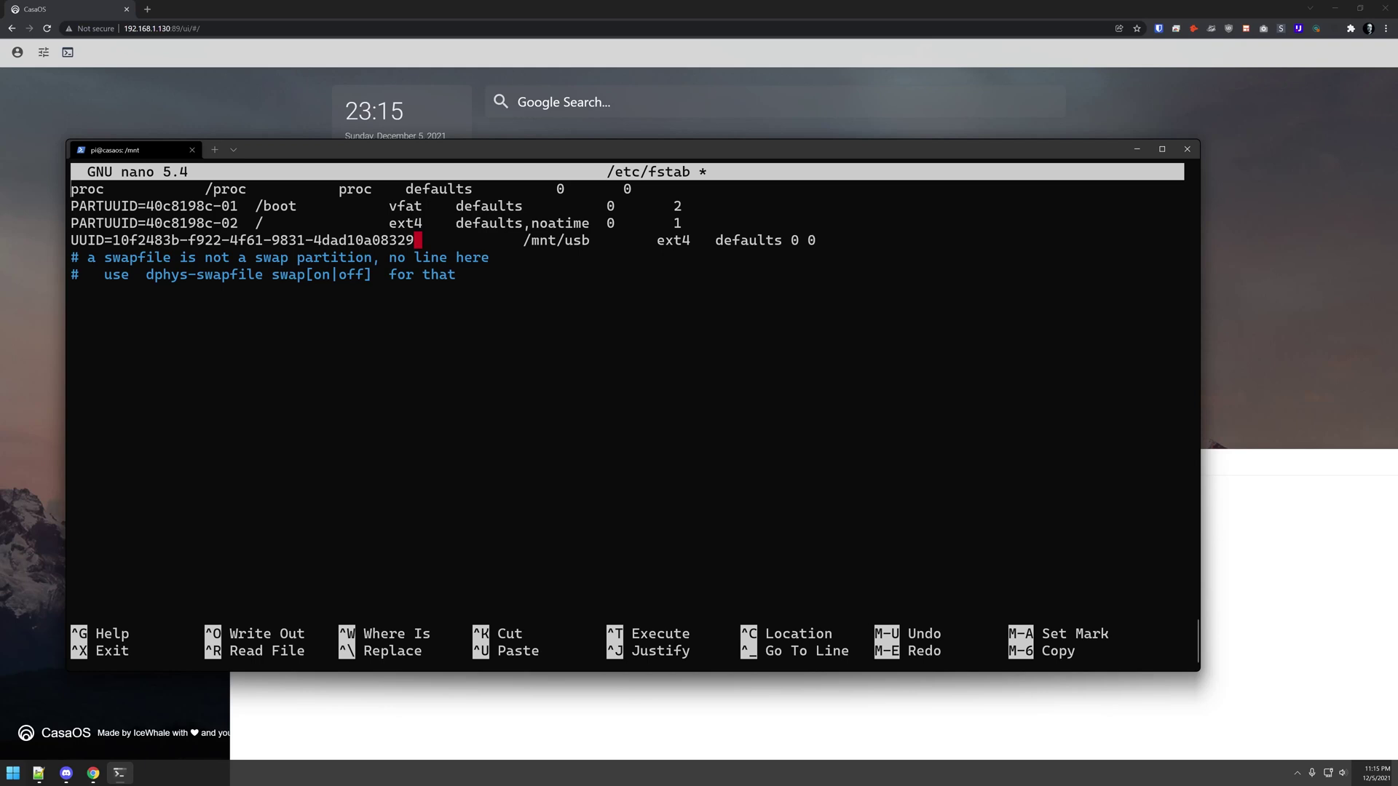
key(Return)
text(P)
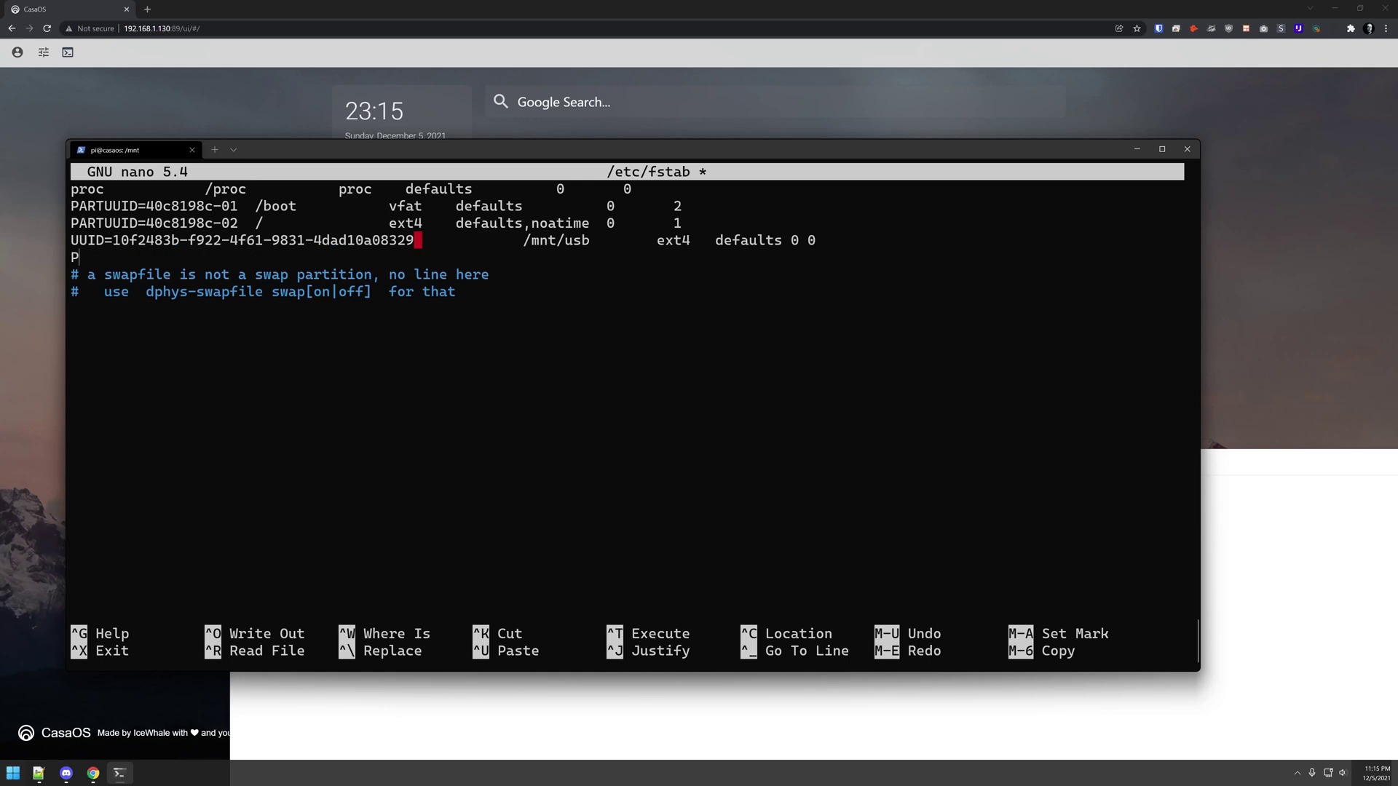
text(ARTUUID=)
click(654, 749)
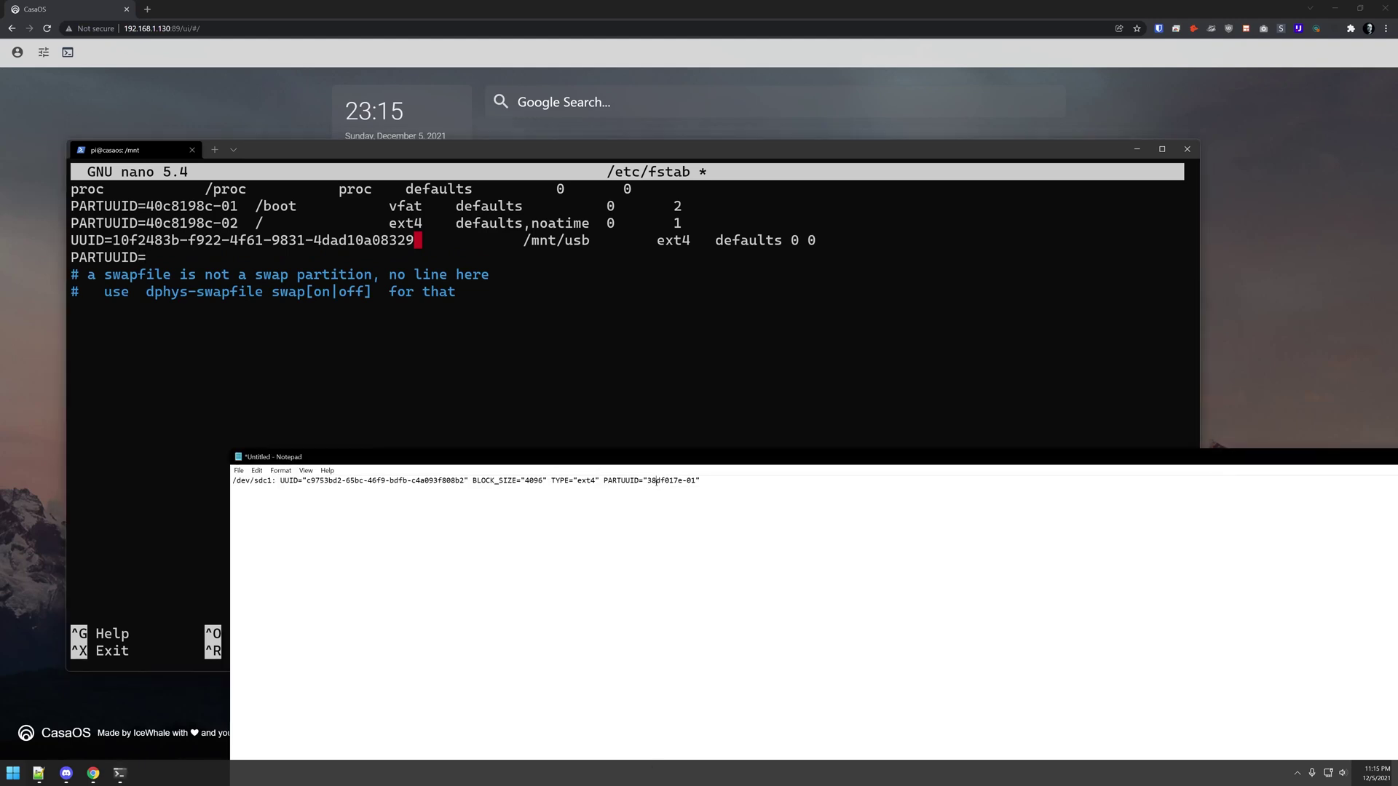
drag(648, 480, 697, 480)
right_click(310, 256)
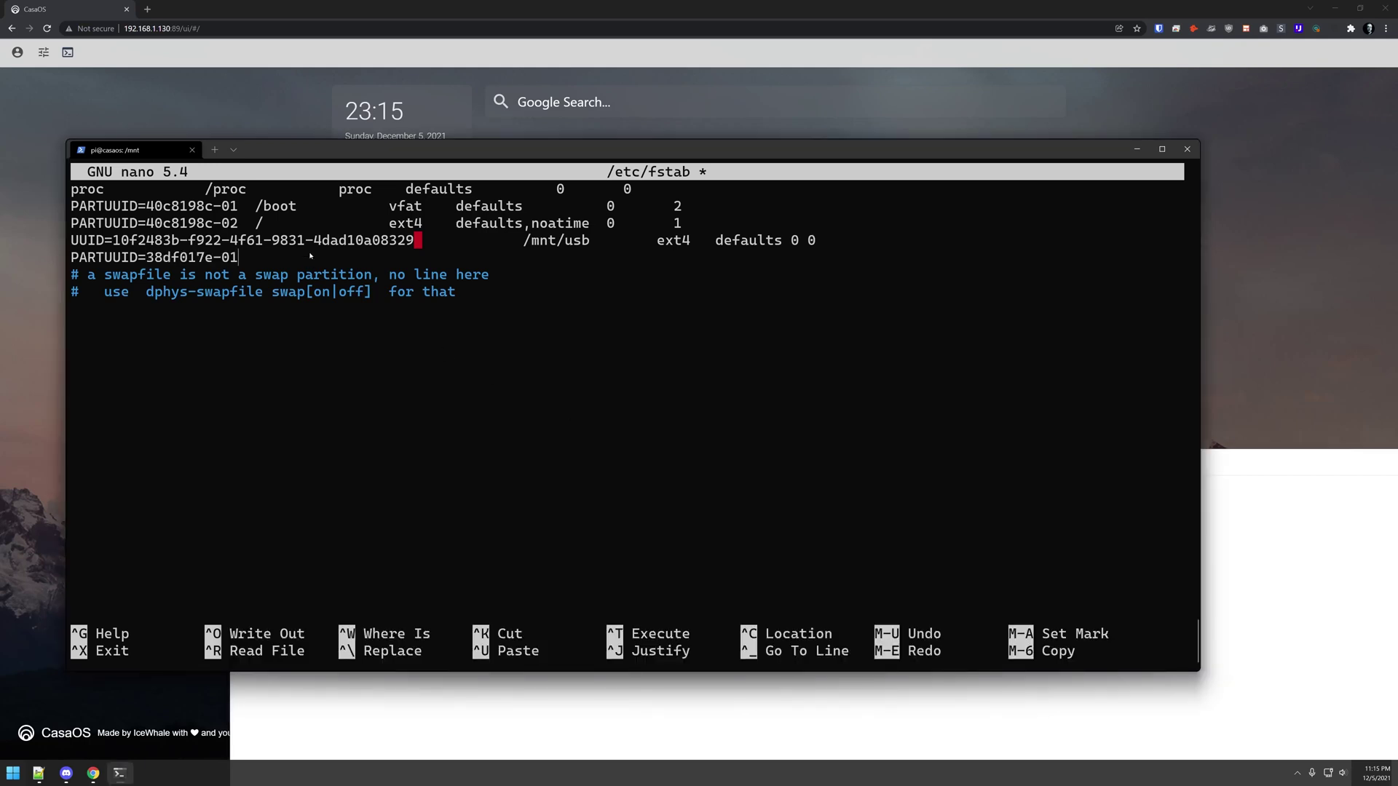
Complete the entry with /mnt/sabrent ext4 defaults 0 0 and save the file
key(BackSpace)
key(Tab)
key(Tab)
text(/mnt/sabrent)
text(ext4 defaults 0 0)
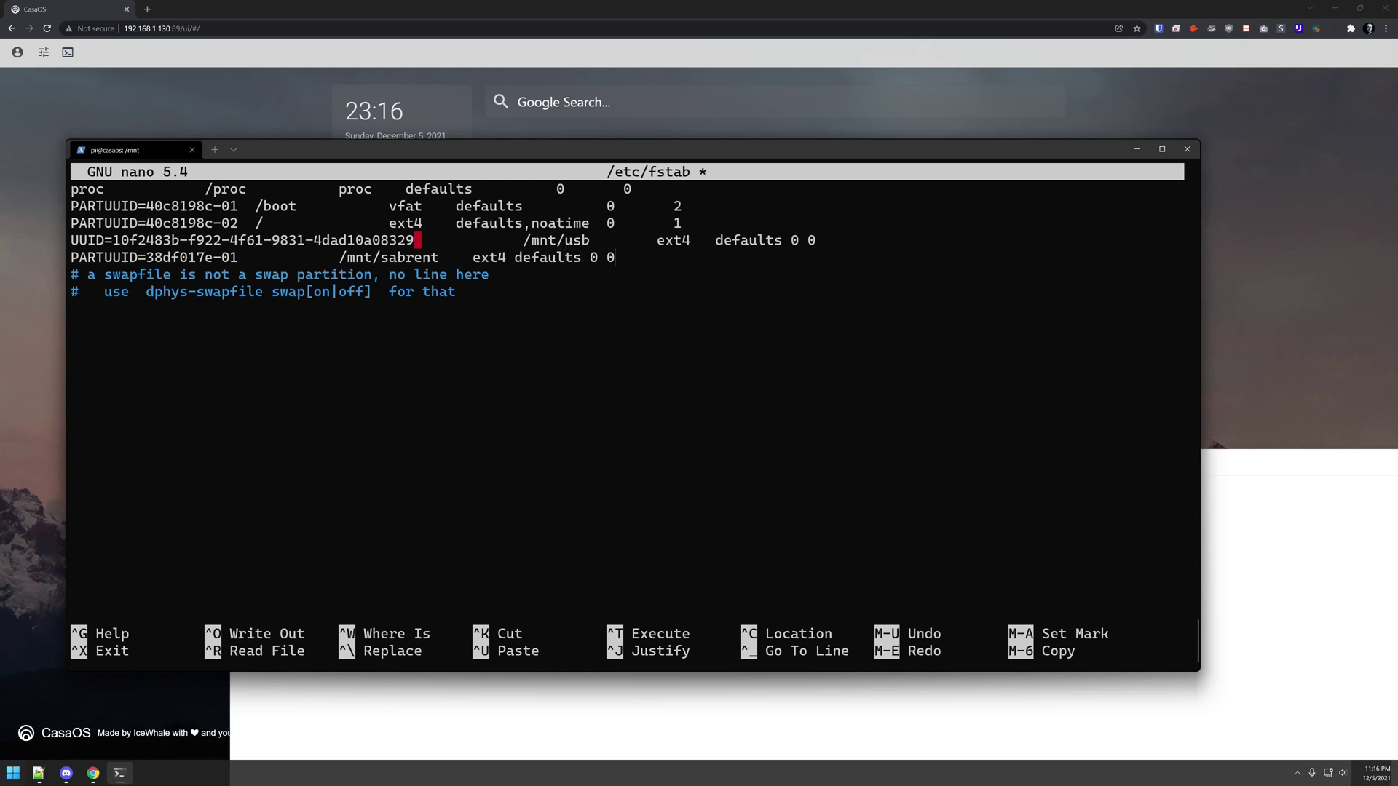
key(ctrl+o)
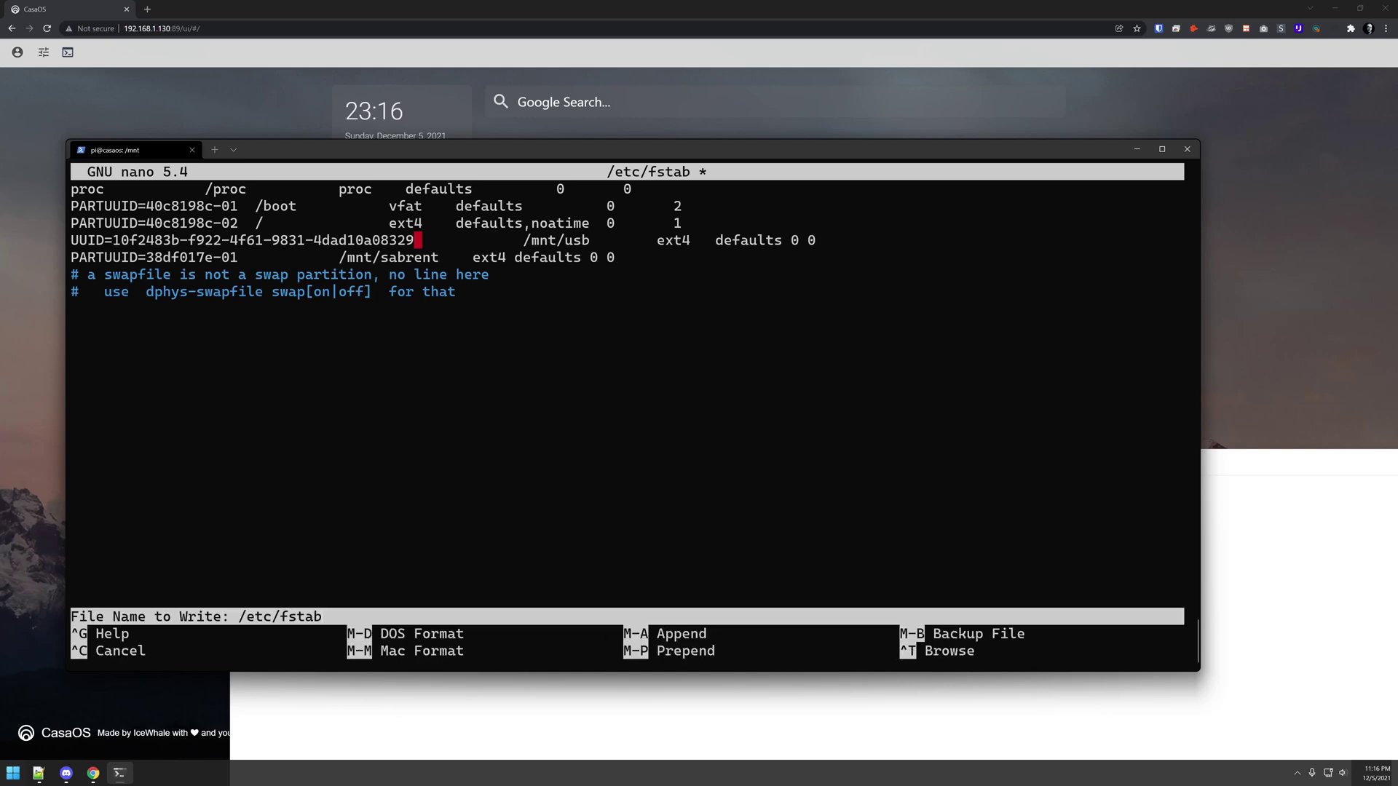
key(Return)
key(ctrl+x)
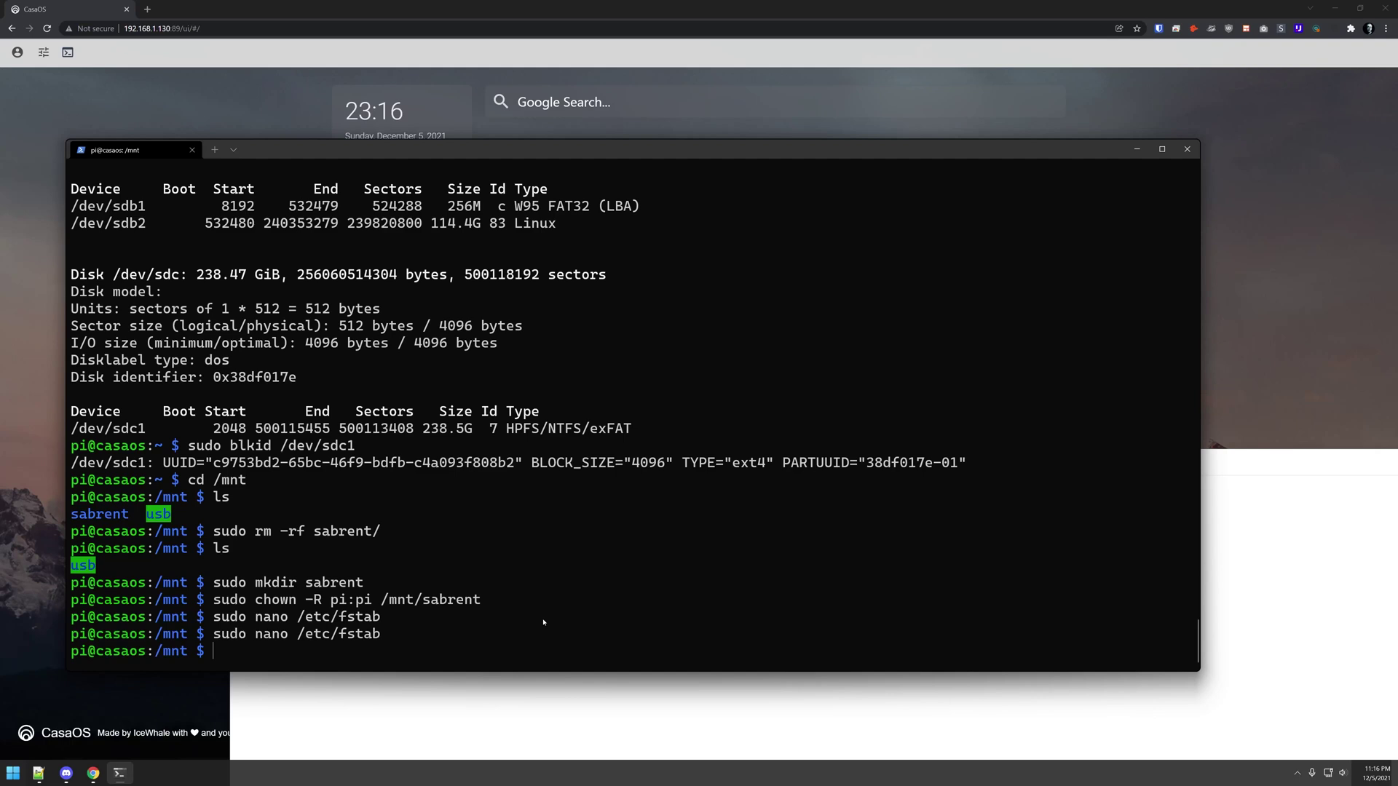
Confirm /dev/sdc1 isn't mounted with sudo umount, then mount it with sudo mount /dev/sdc1
text(sudo umount /dev)
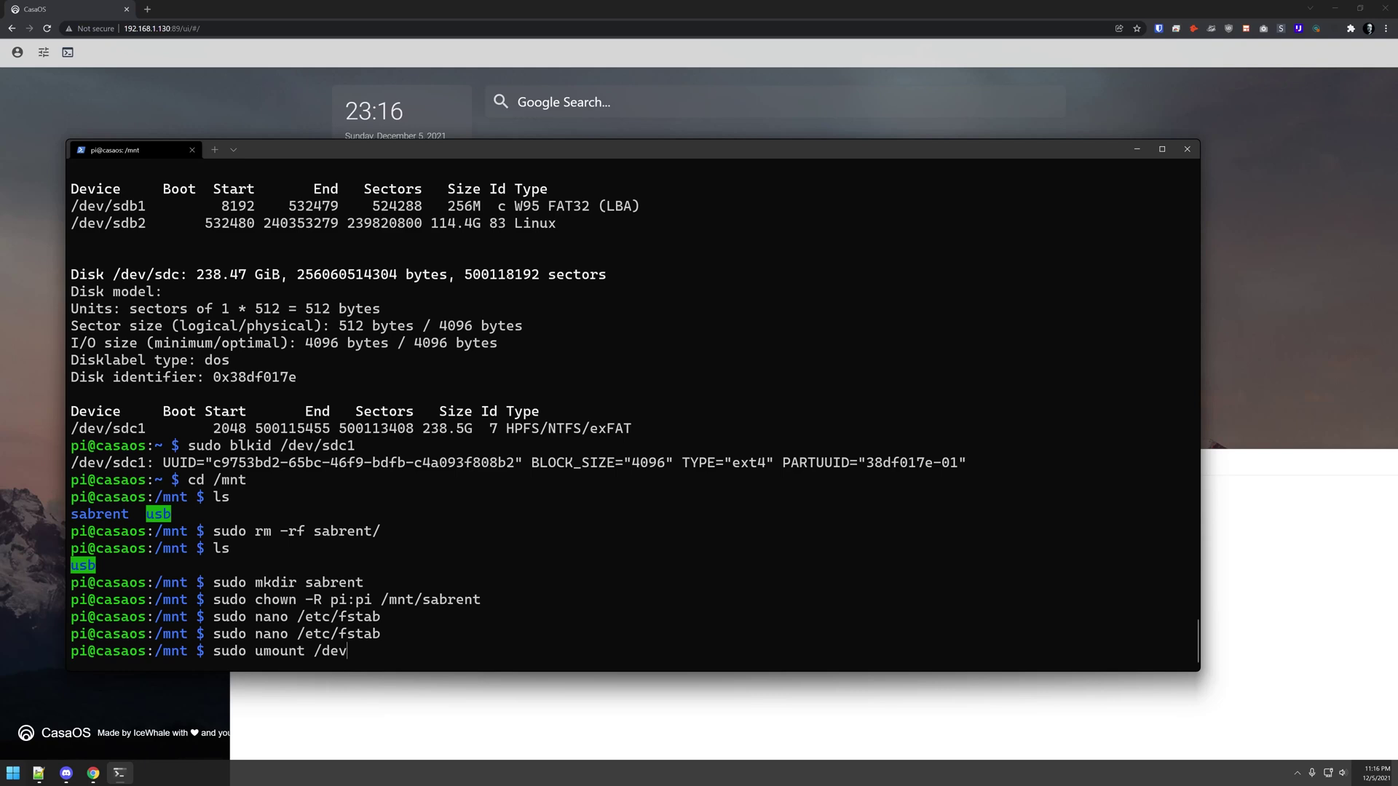
text(/sdc1)
key(Return)
key(Up)
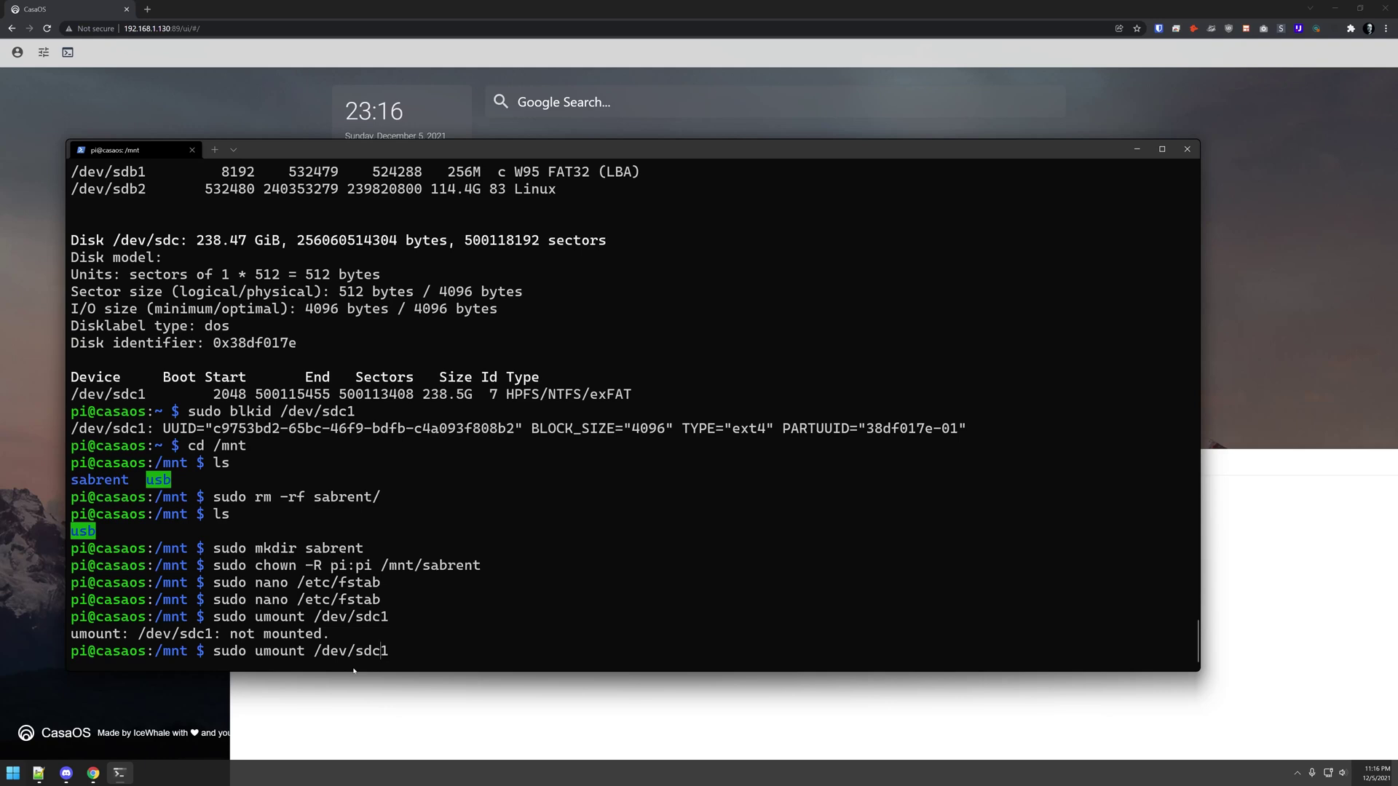
key(BackSpace)
key(Return)
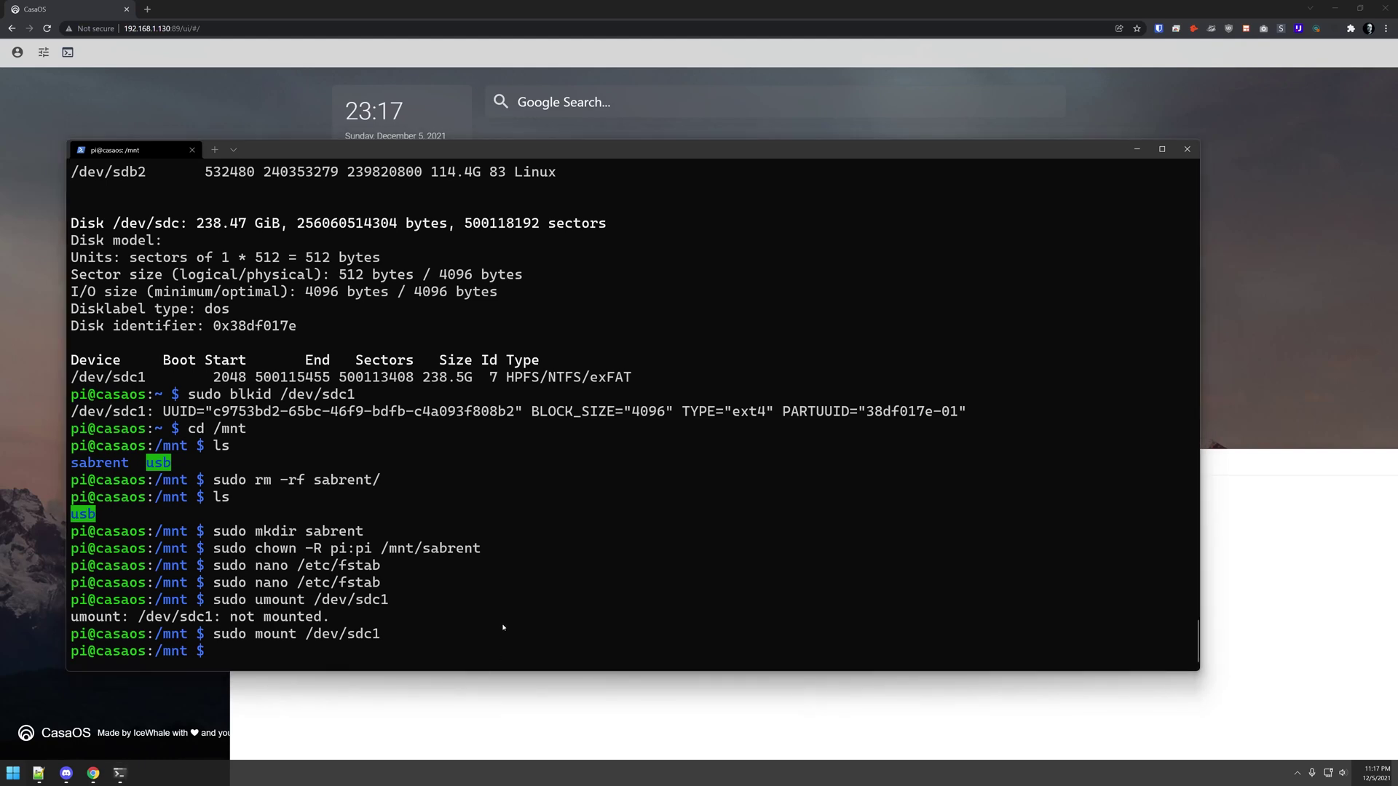
Reboot the Pi with sudo reboot and ping 192.168.1.130 -t until it replies again
key(ctrl+v)
key(Return)
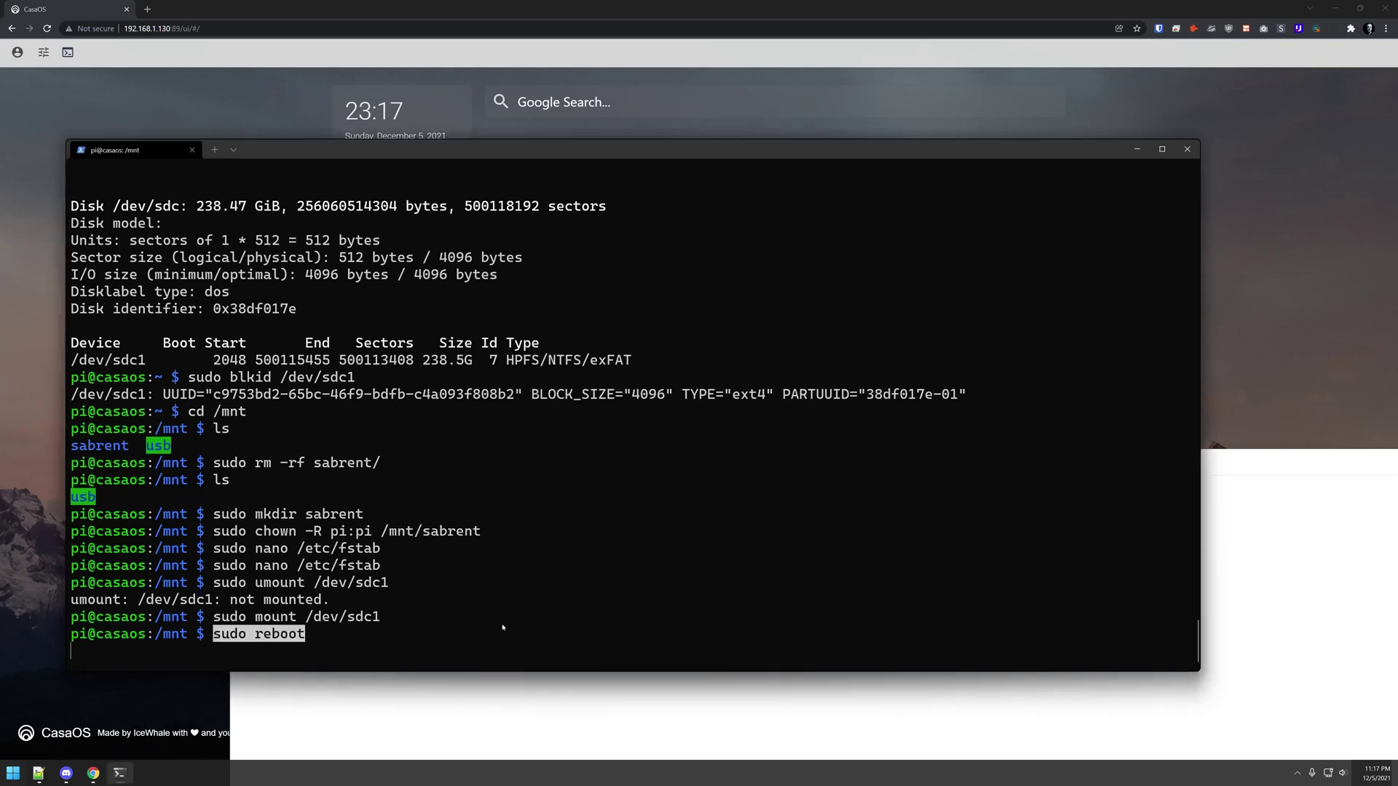
text(ping 192.168.1.130)
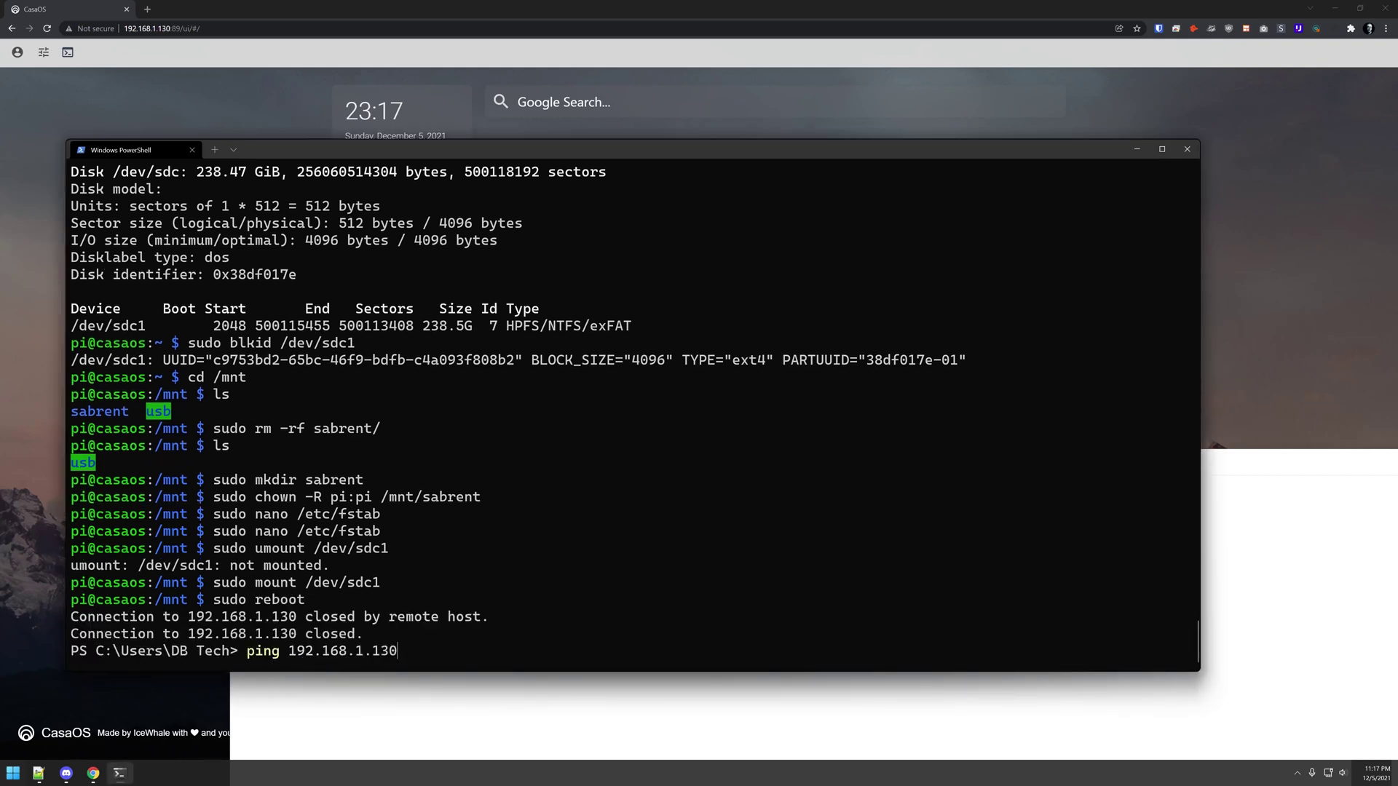
text( -t)
key(Return)
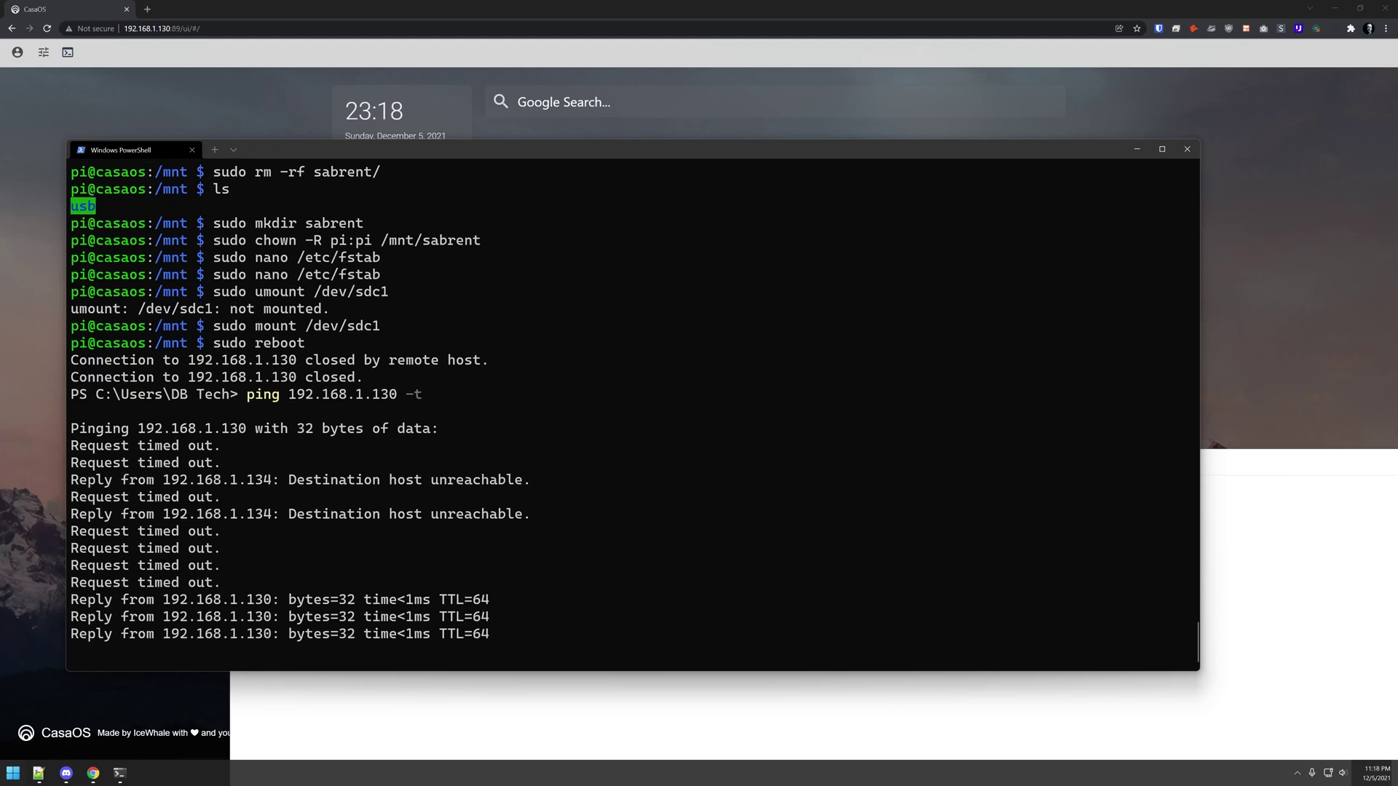
key(ctrl+c)
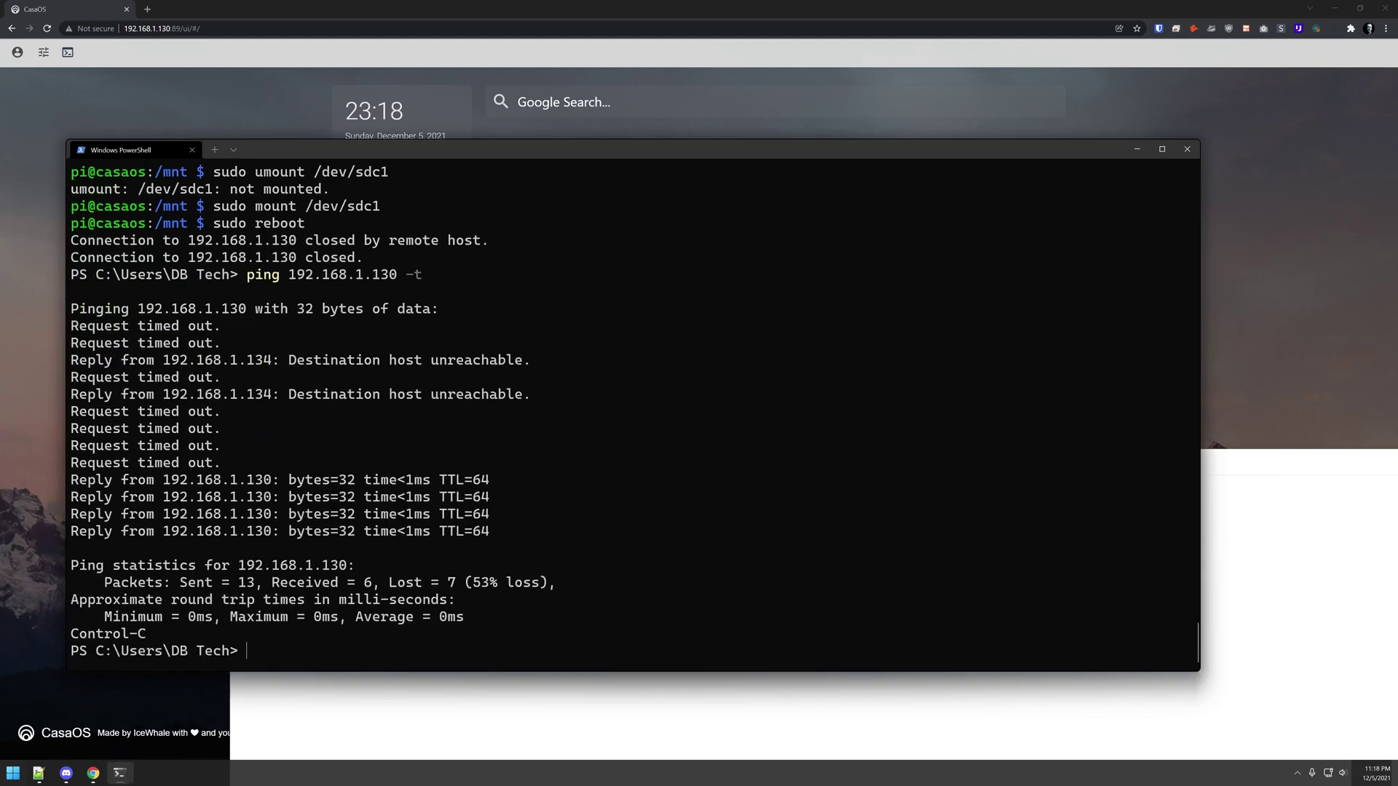
Reconnect to the Pi over SSH and check mounted filesystems with df -h
key(Up)
key(Up)
key(Return)
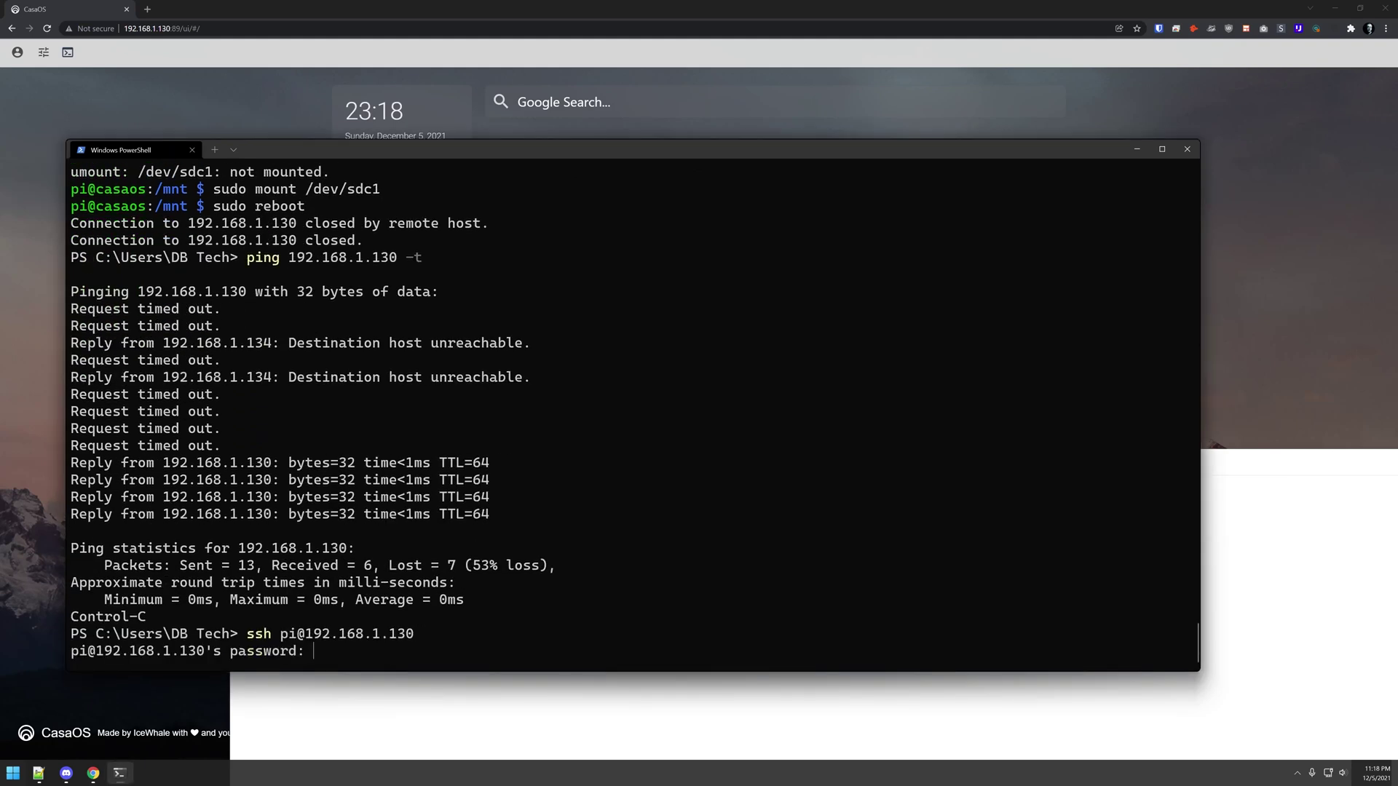
key(Return)
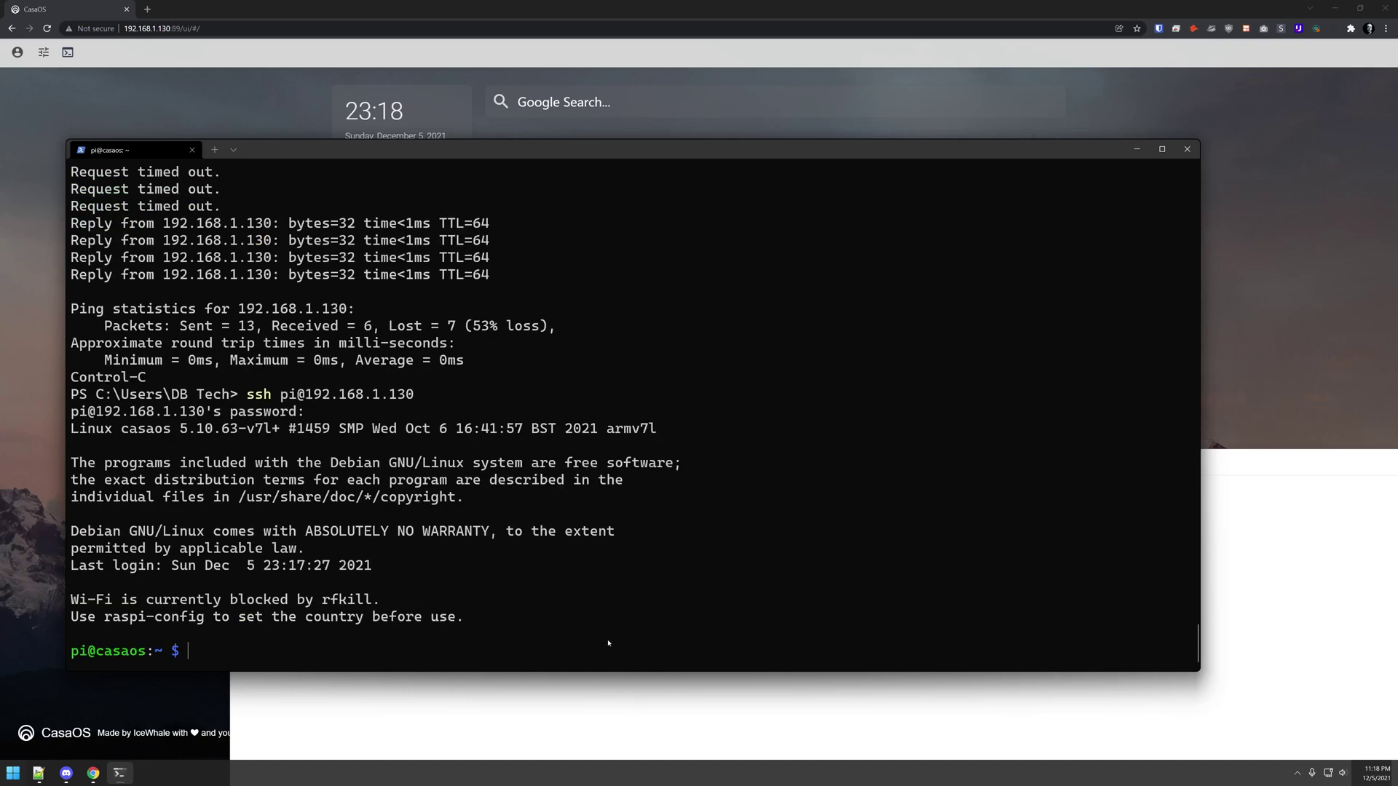
key(ctrl+v)
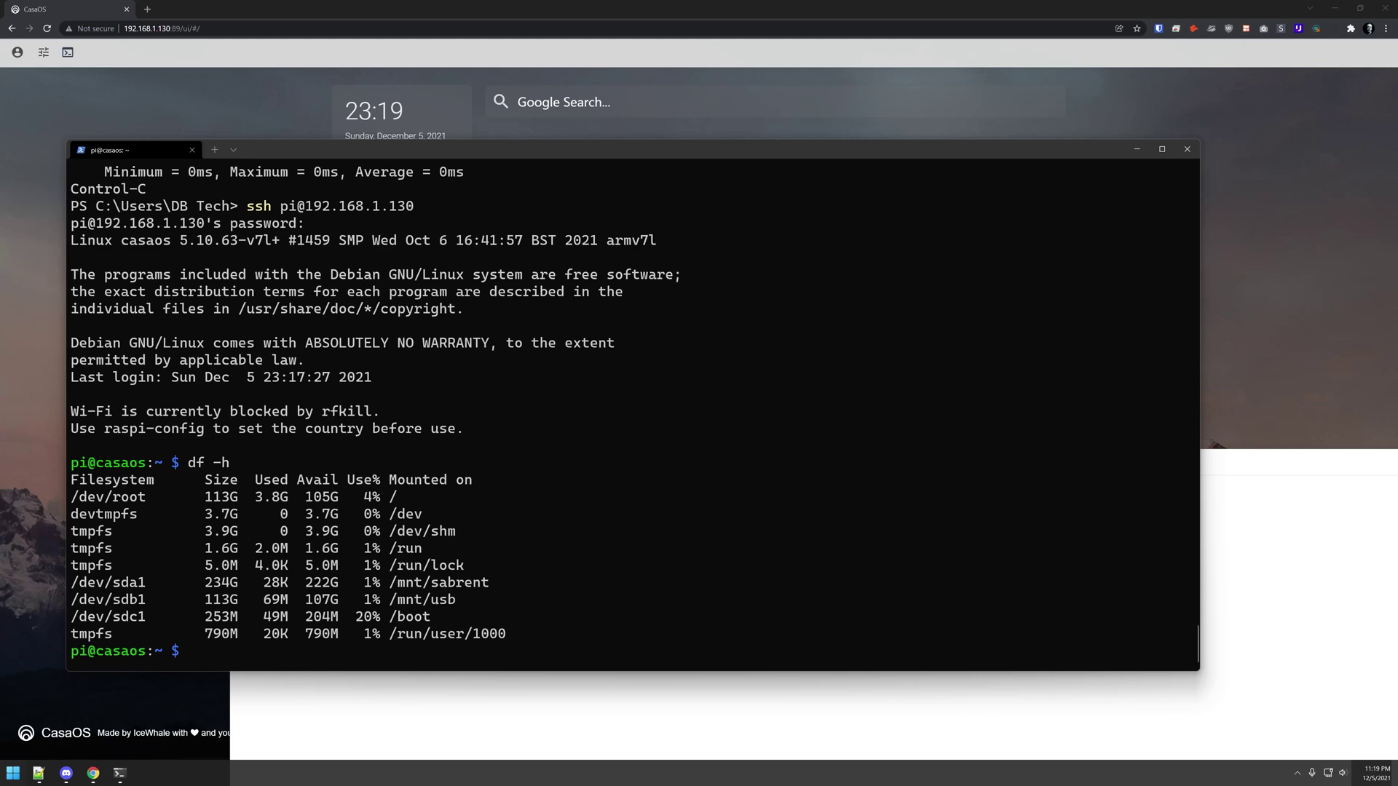
Refresh the package lists with sudo apt-get update and run sudo apt-get upgrade
click(594, 626)
key(ctrl+v)
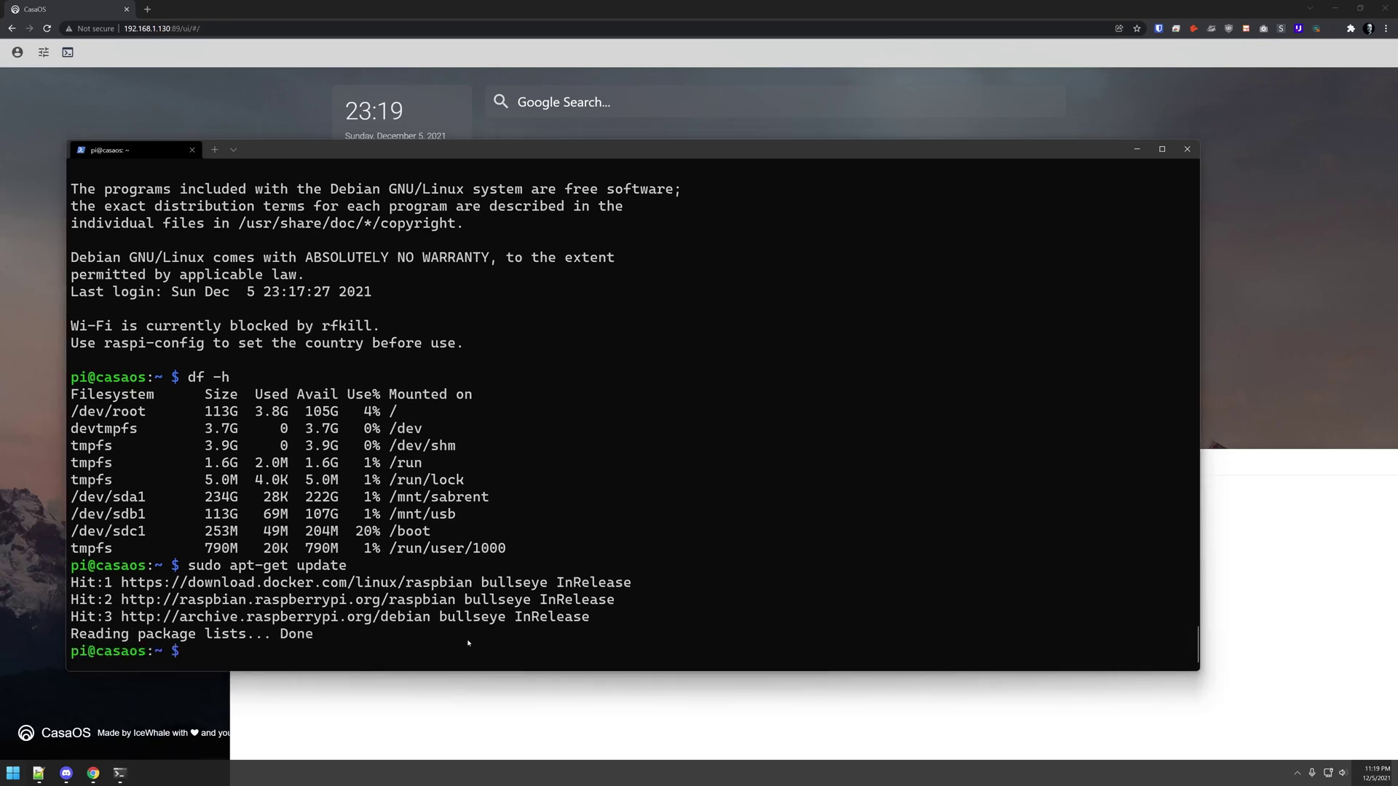
key(ctrl+v)
key(Return)
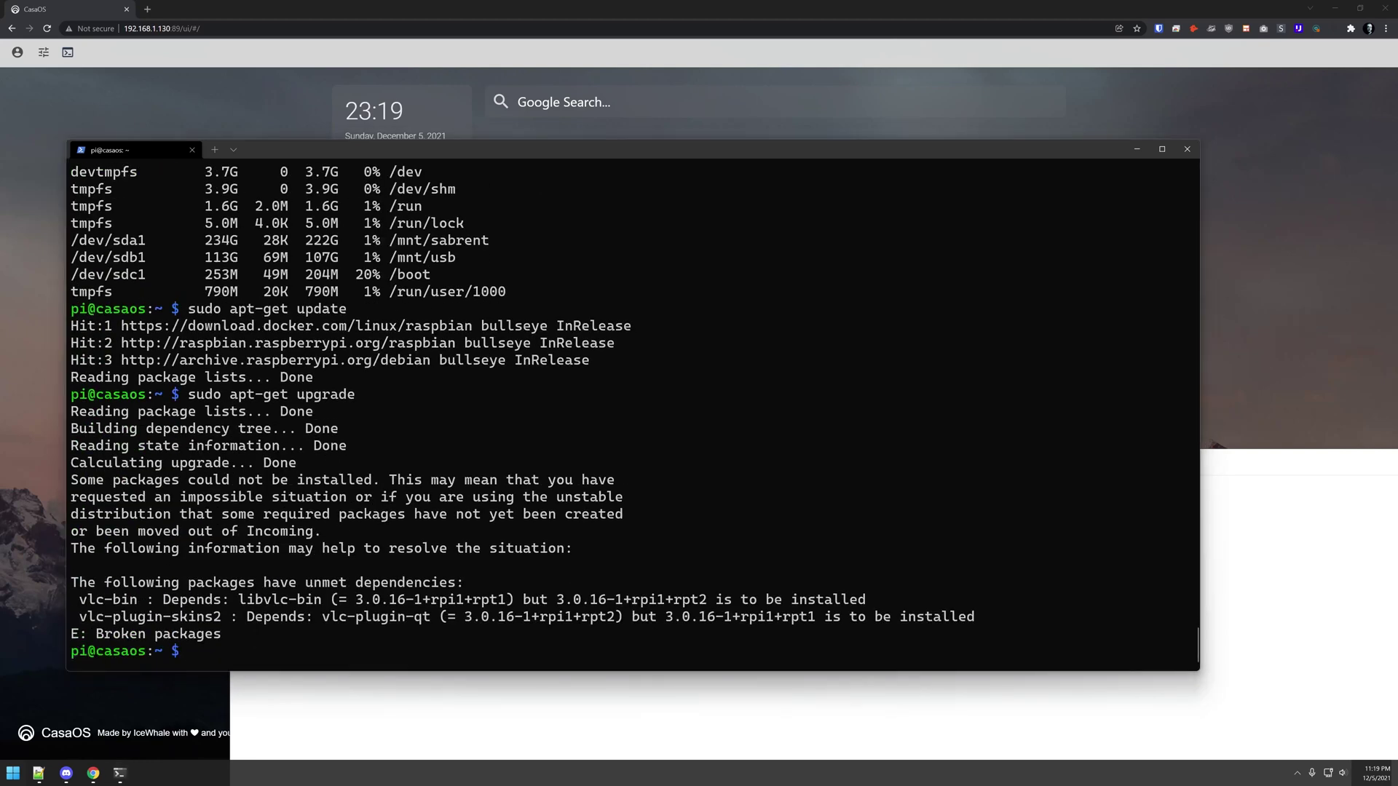
Install samba and samba-common-bin, then paste sudo nano /etc/samba/smb.conf at the prompt
key(ctrl+v)
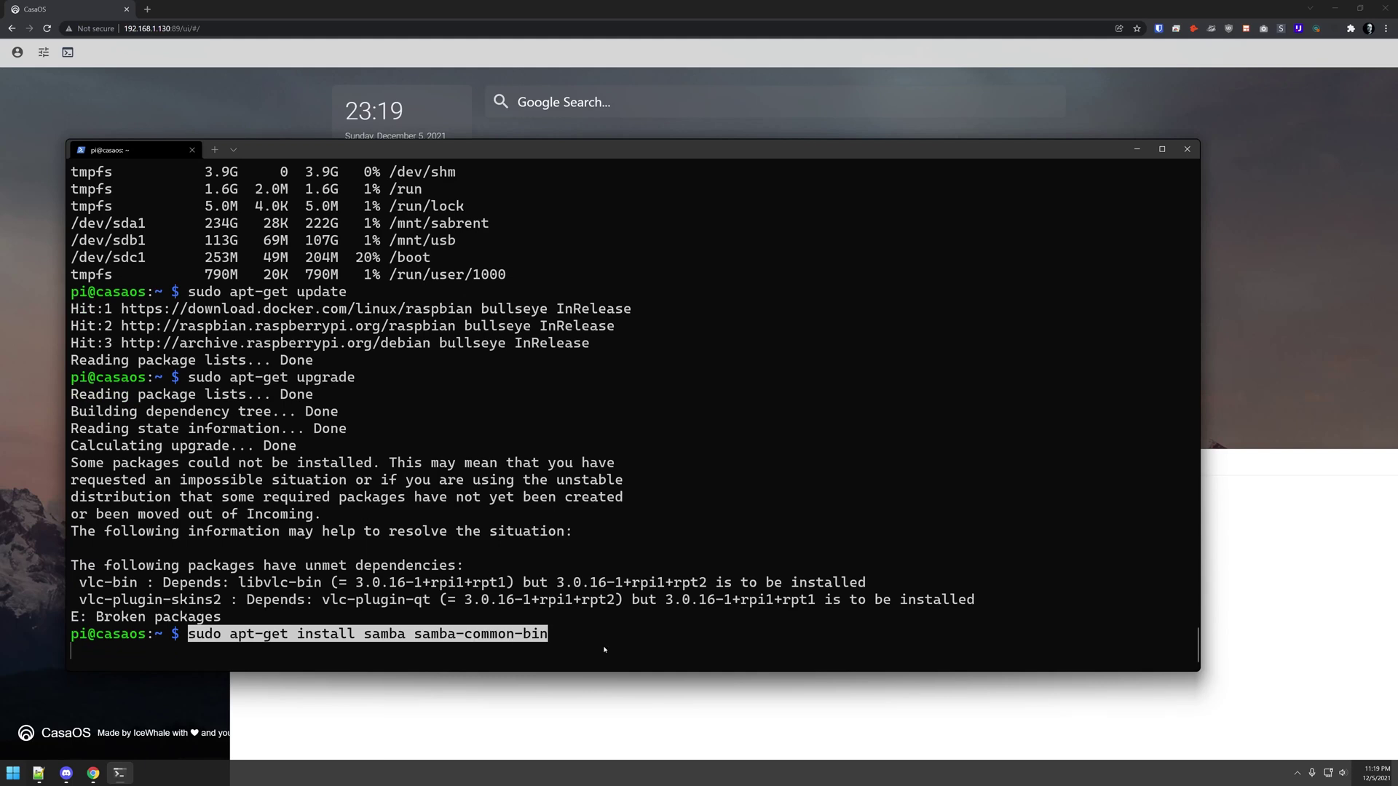
key(Return)
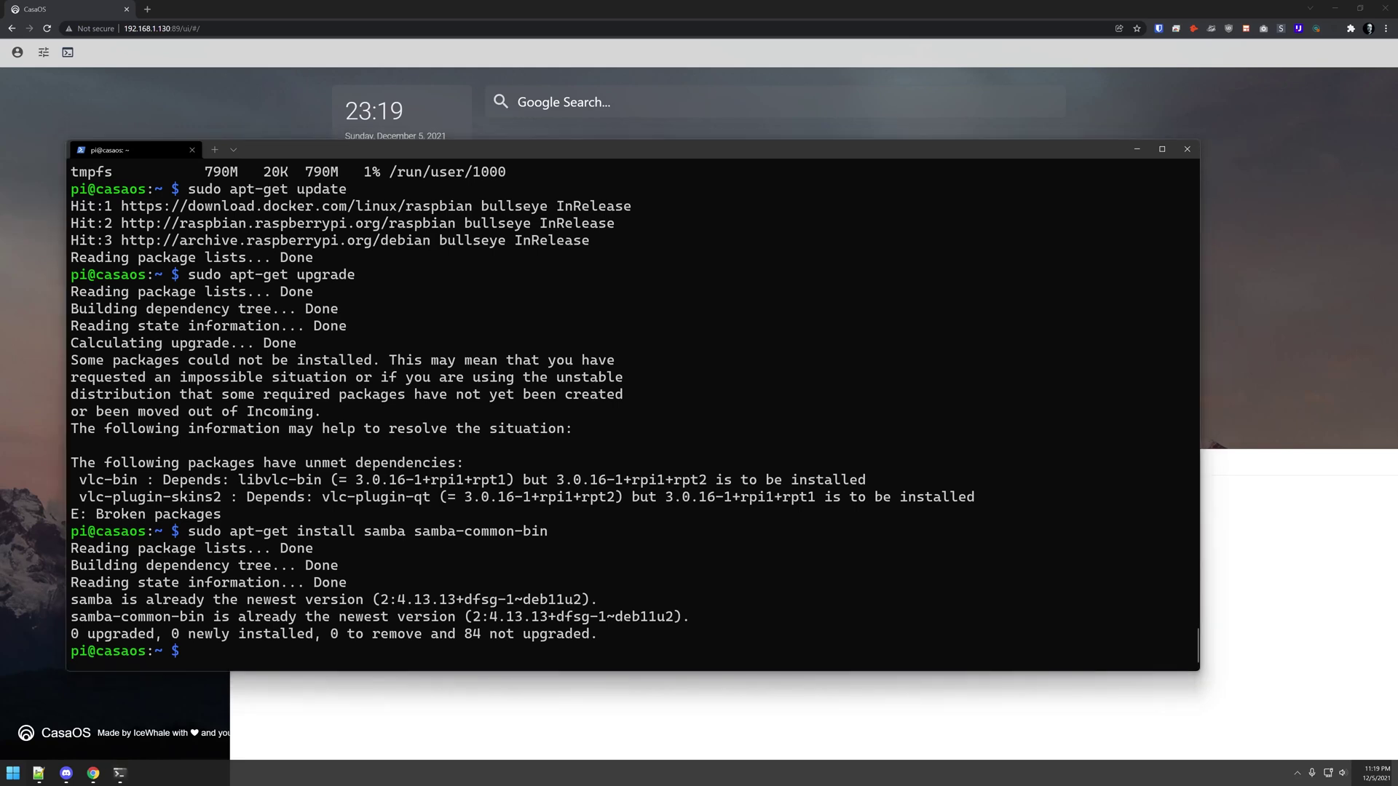
right_click(214, 639)
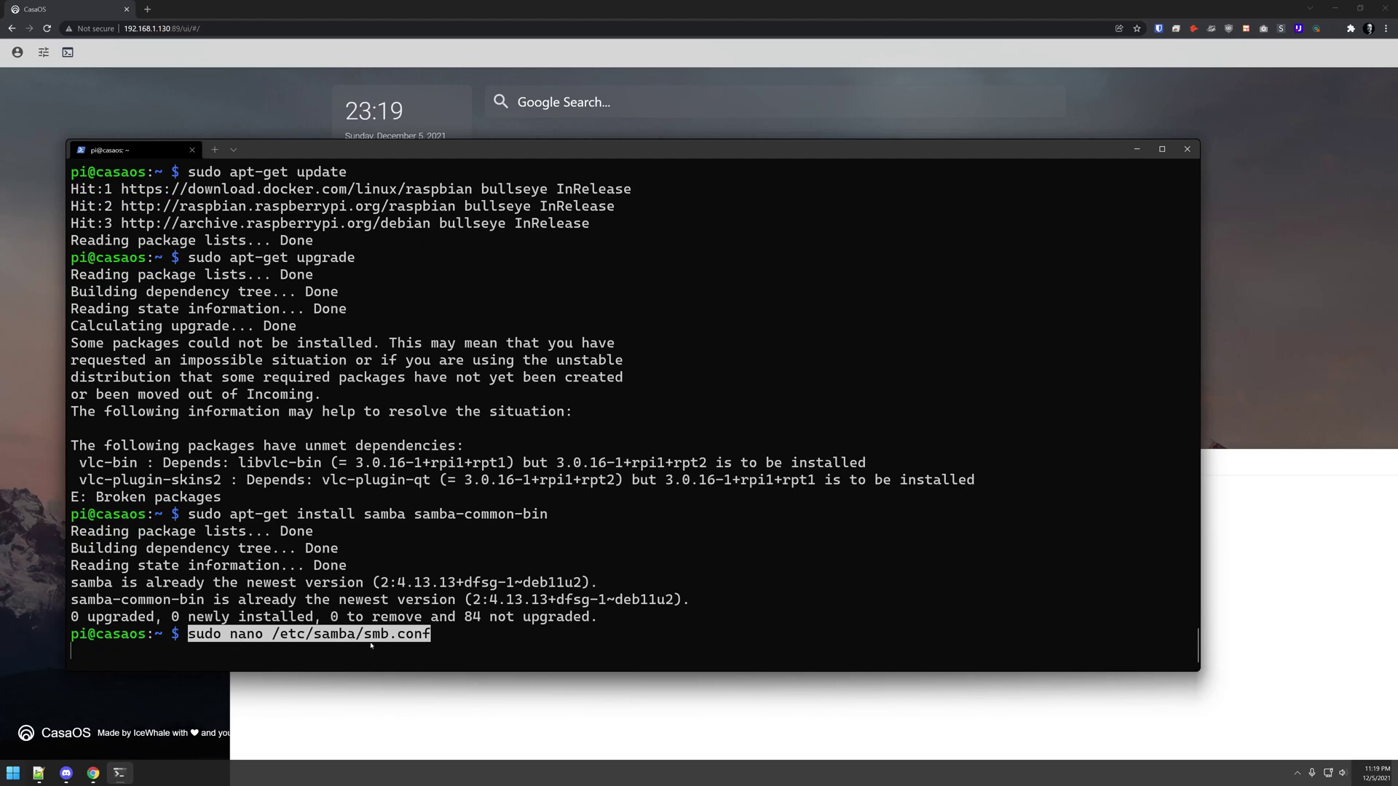
Open smb.conf in nano and append a [Sabrent] share with path = /mnt/sabrent and read only = no
key(Return)
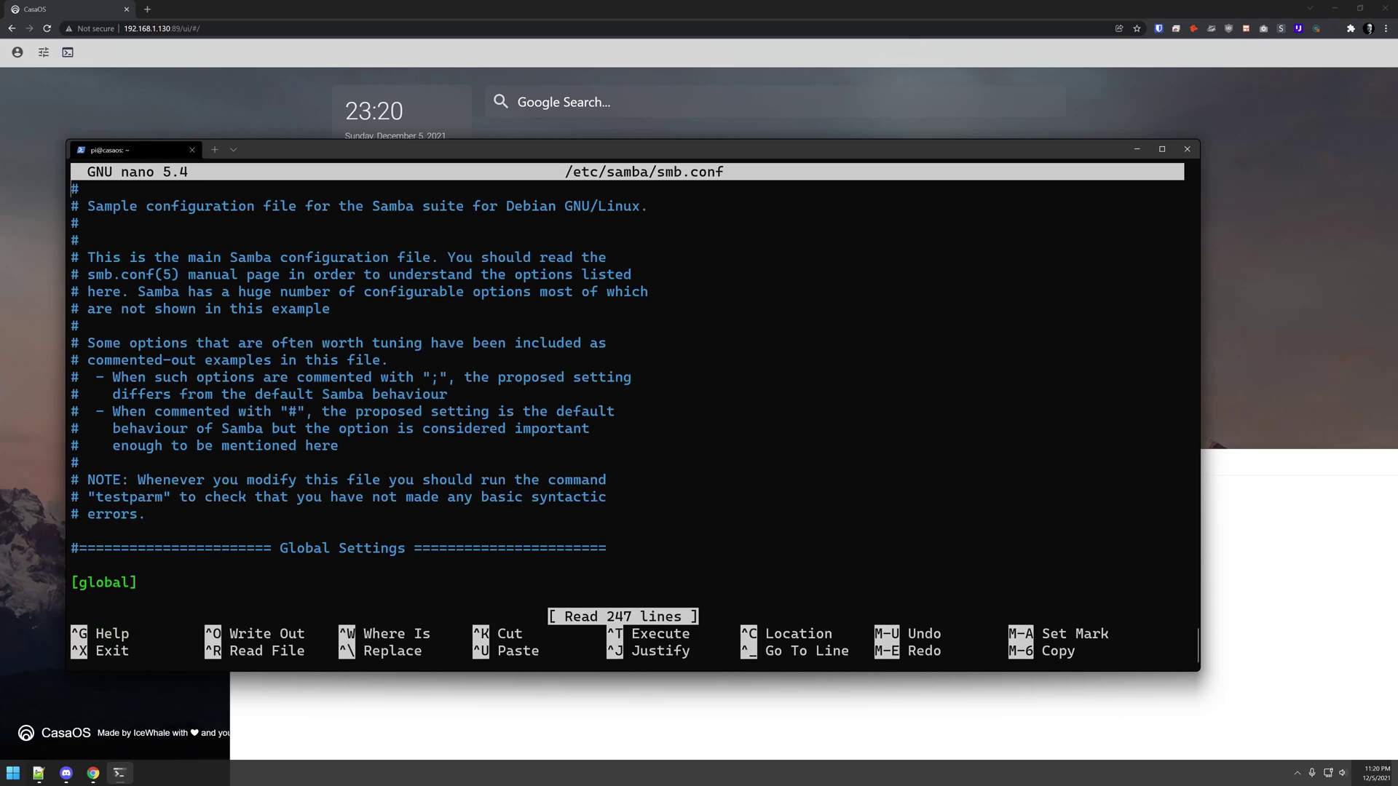
scroll(633, 393, down, 20)
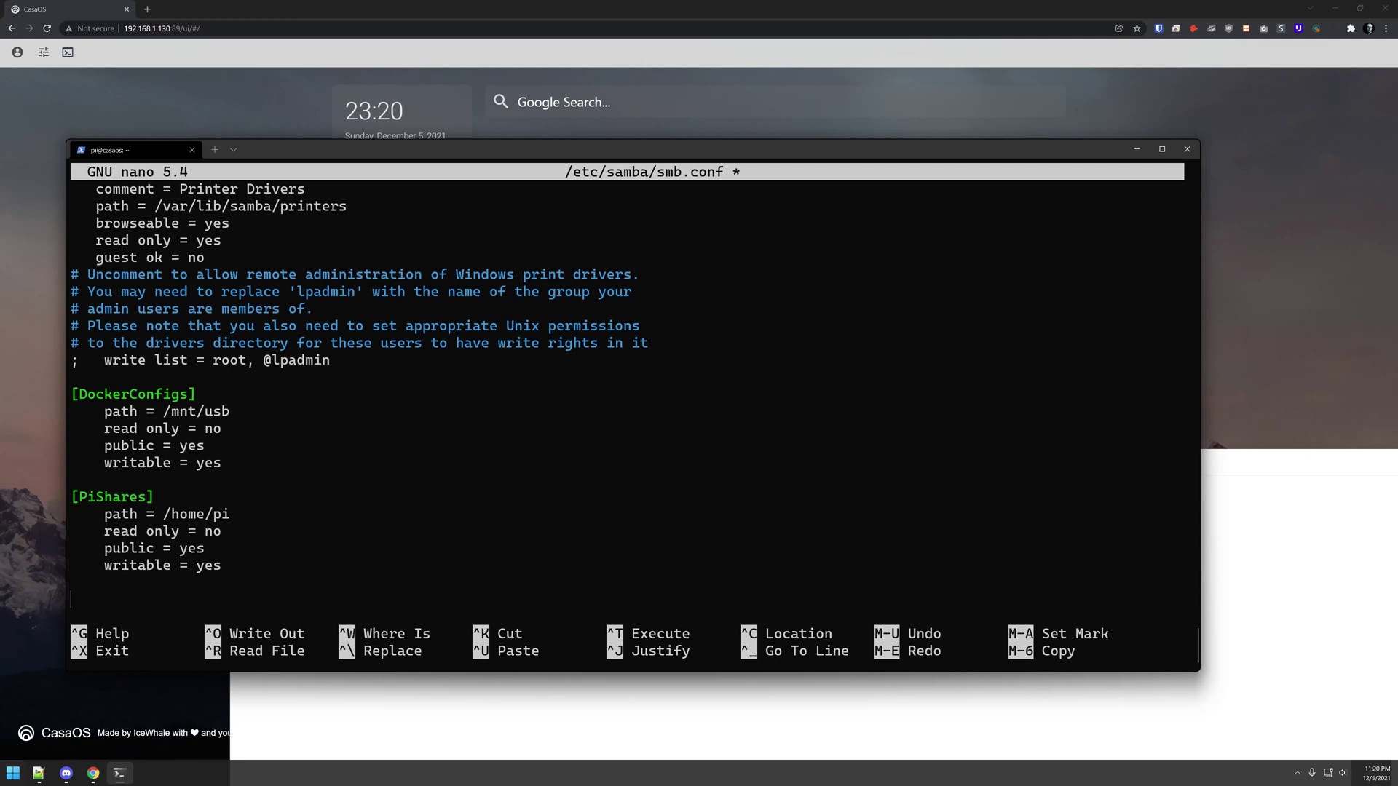
text([])
text(Sabrent)
click(146, 598)
key(Return)
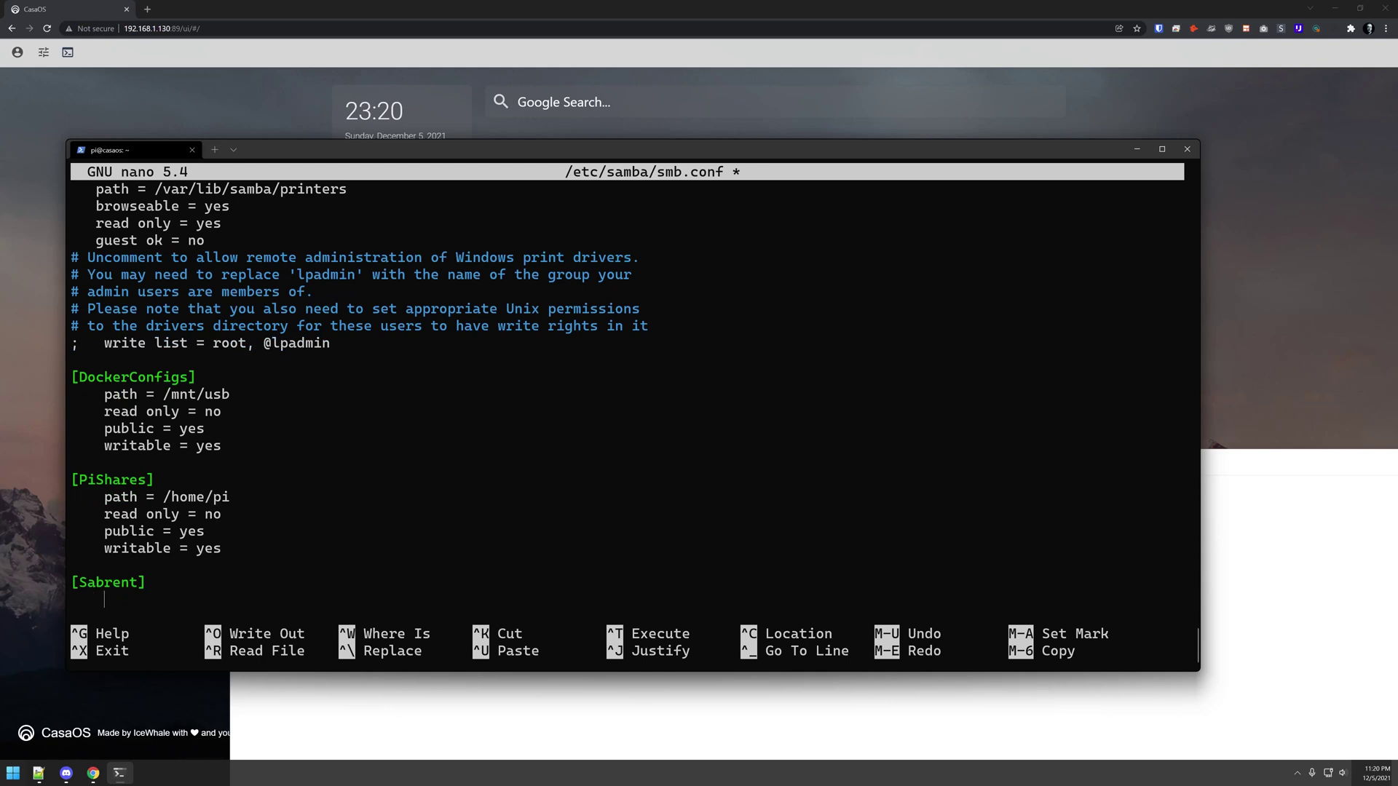
text(path = /mnt/sabrent)
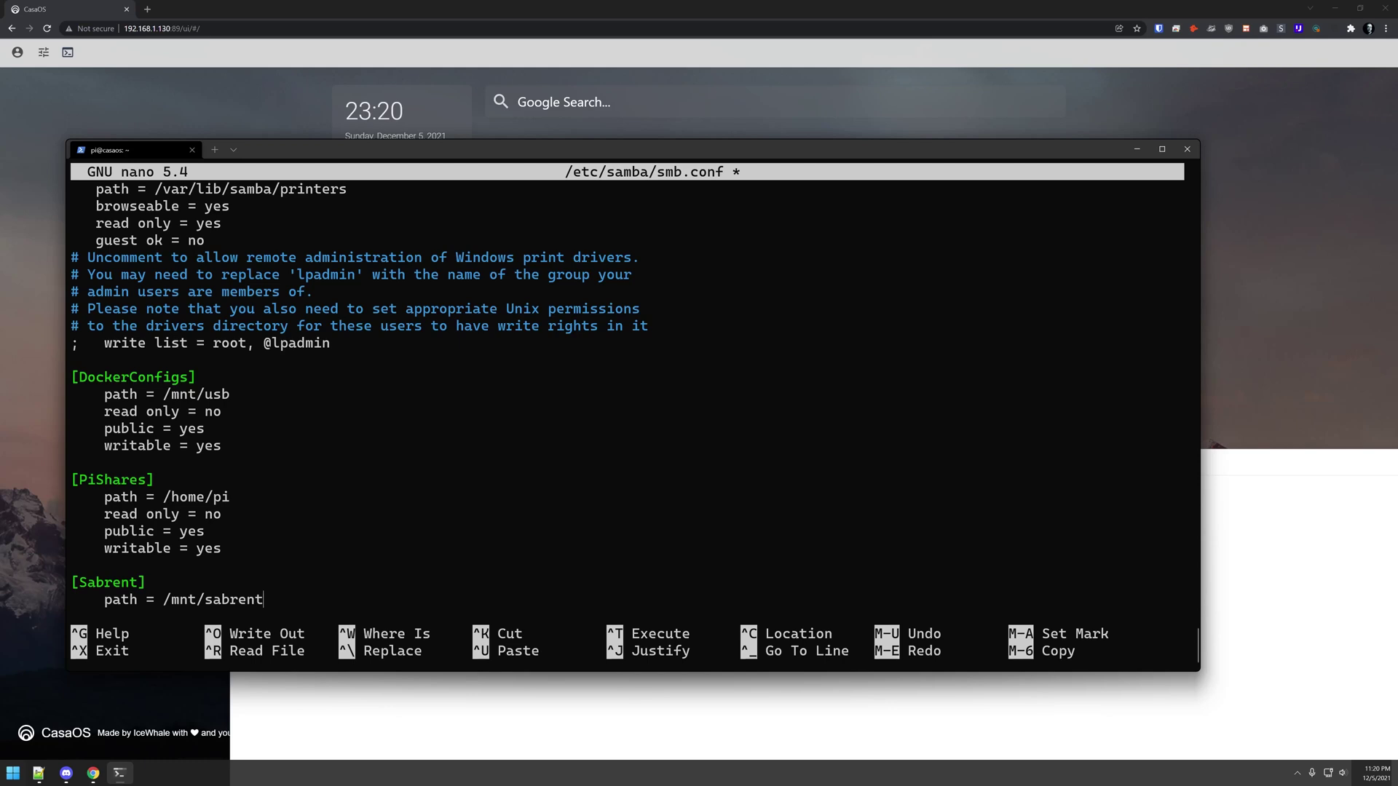
key(Return)
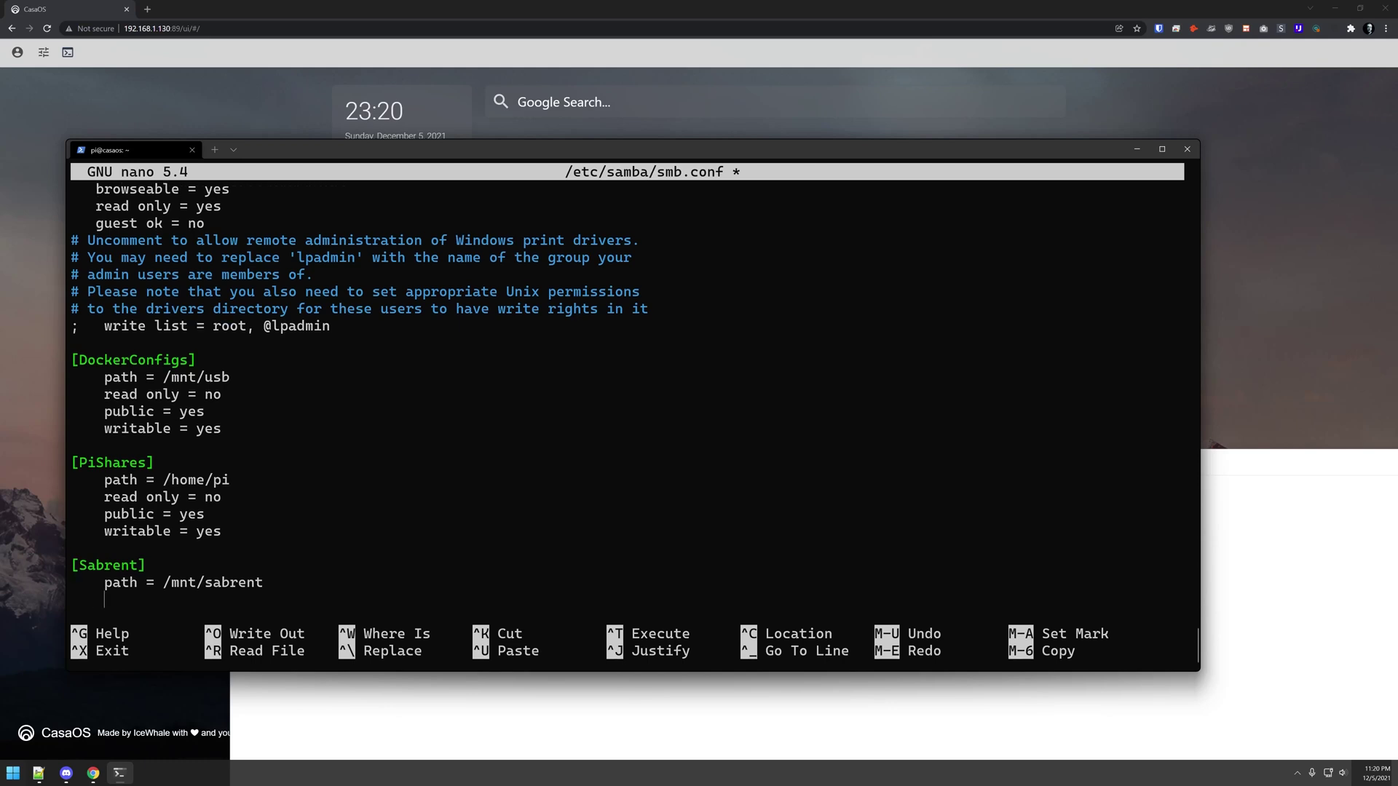
text(read only = no)
Add public = yes and writable = yes lines to the [Sabrent] share
key(Return)
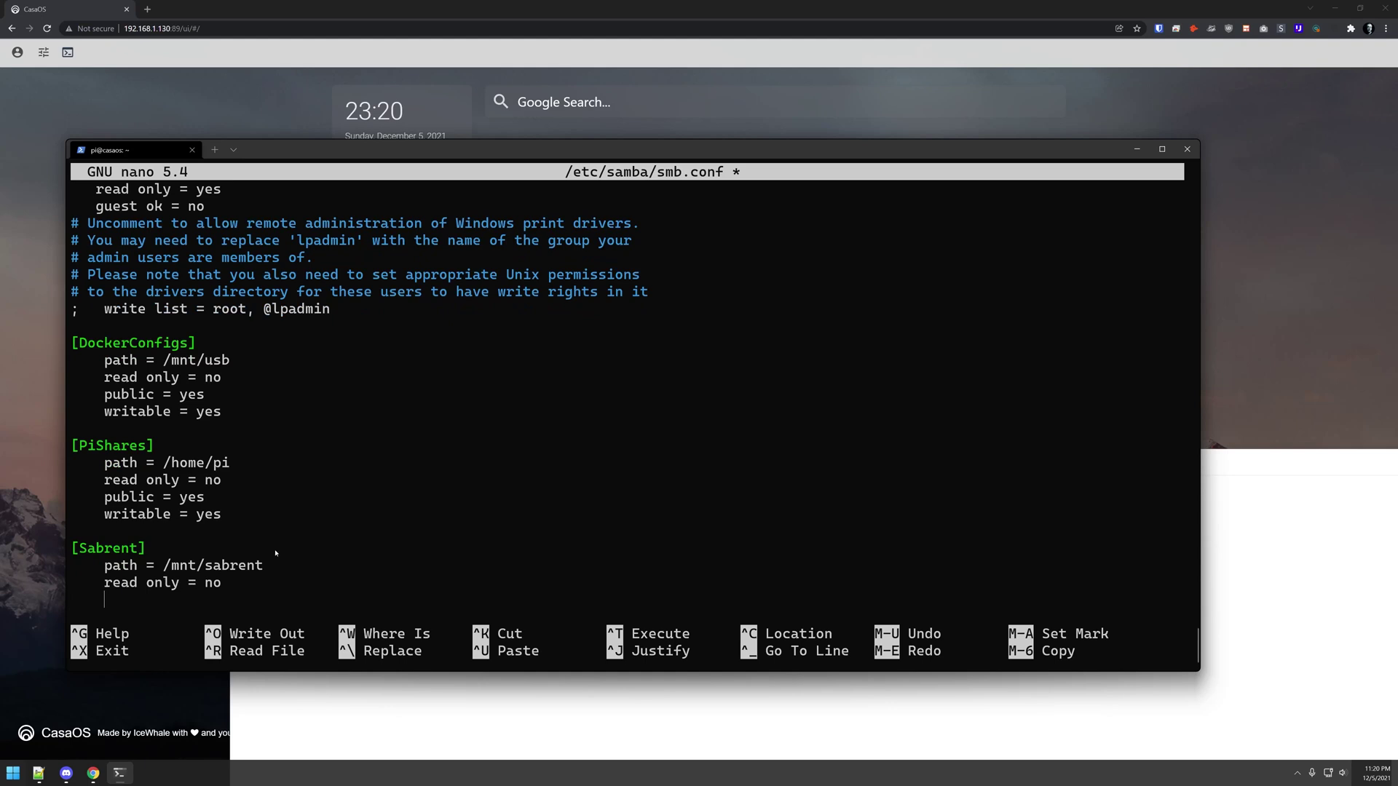
drag(293, 674, 299, 739)
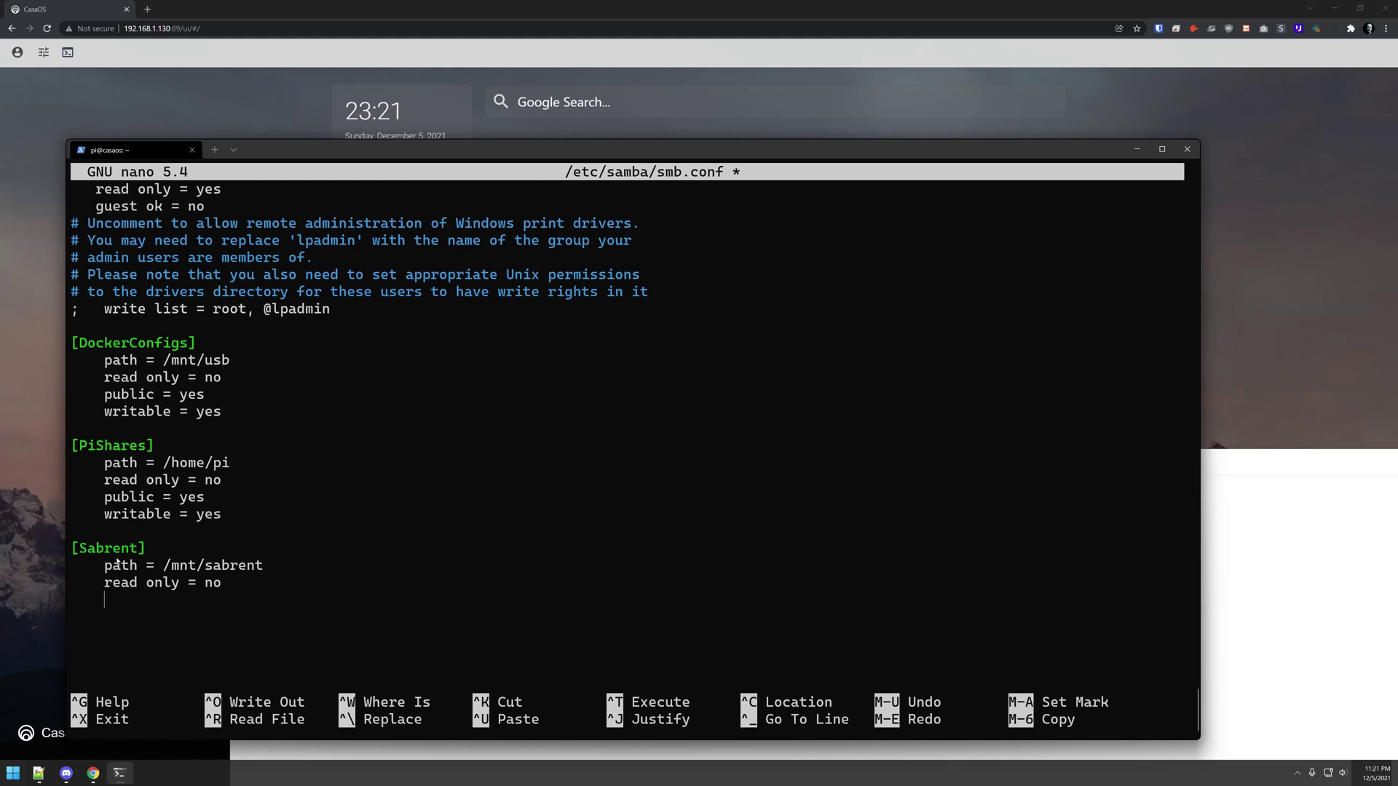
text(public =)
text( no)
key(BackSpace)
key(BackSpace)
text(yes)
text(wri)
key(BackSpace)
key(BackSpace)
text(reit)
key(BackSpace)
key(BackSpace)
key(BackSpace)
text(itable = )
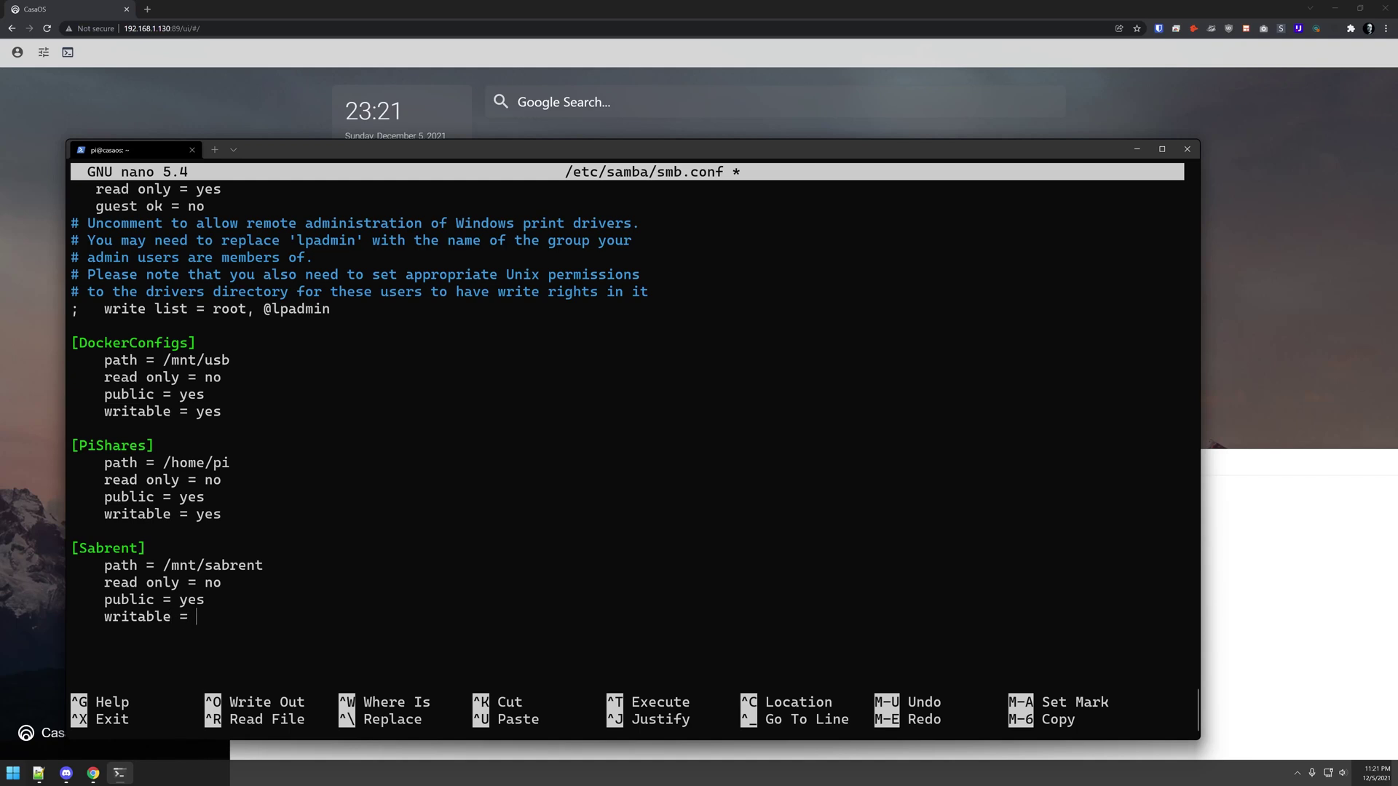
text(yes)
Save smb.conf, exit nano, and paste sudo systemctl restart smbd to restart Samba
key(ctrl+o)
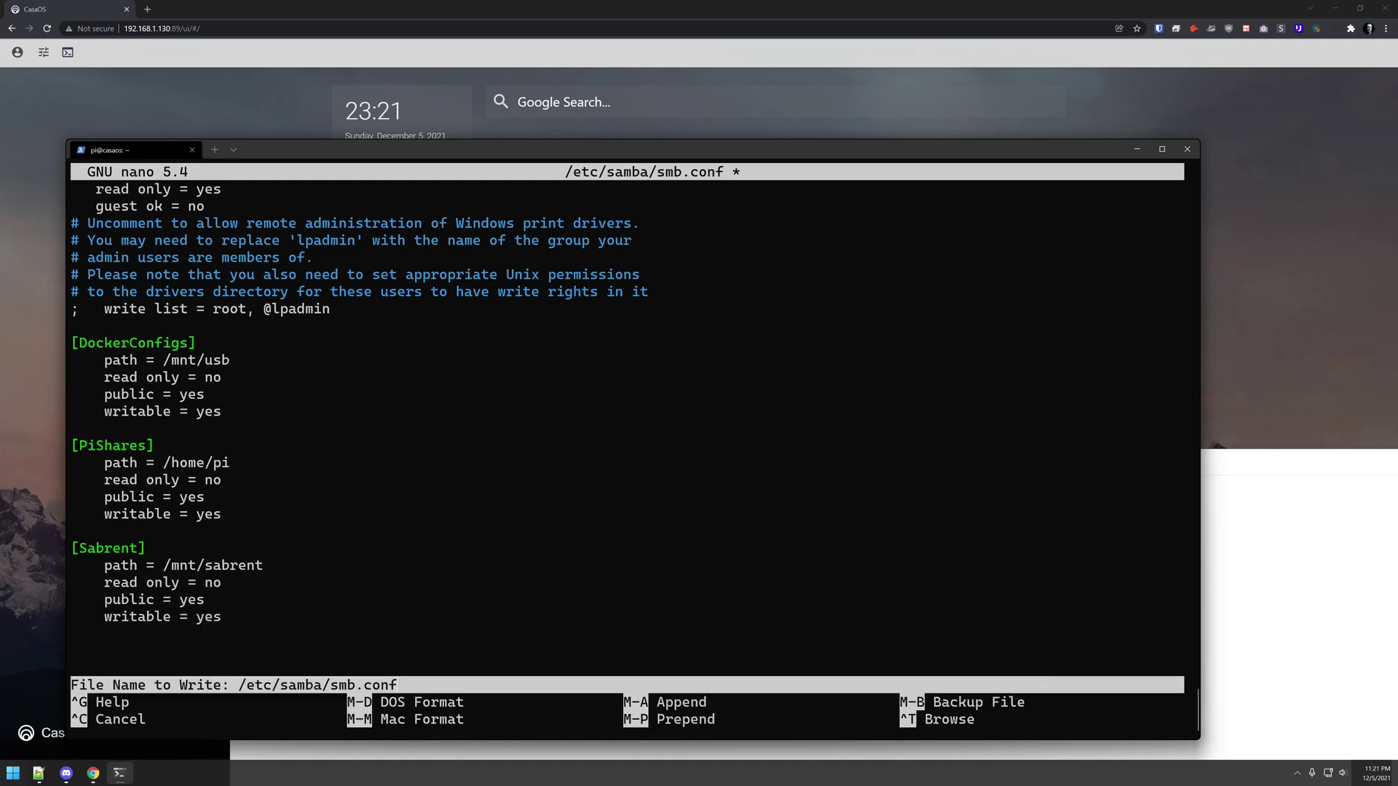
key(Return)
key(ctrl+x)
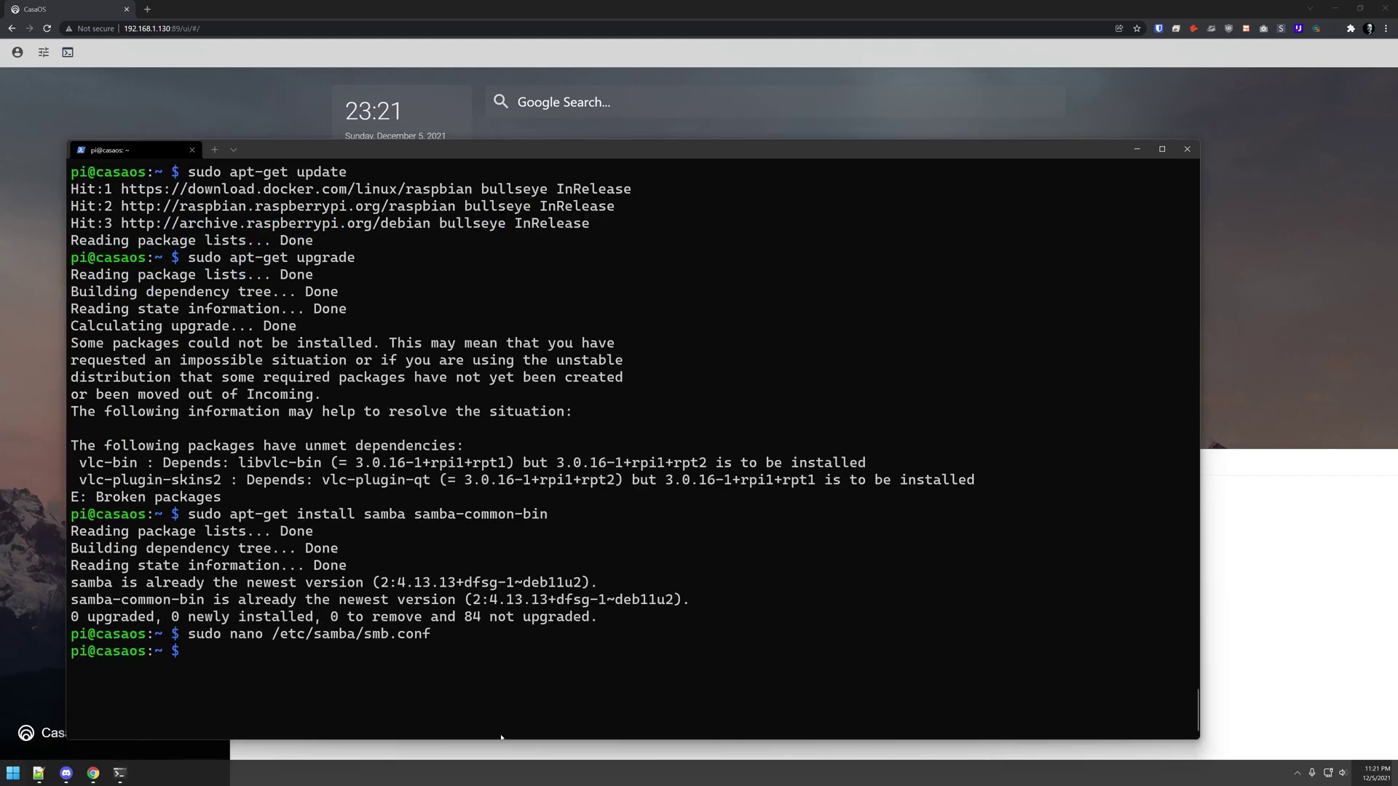
right_click(386, 665)
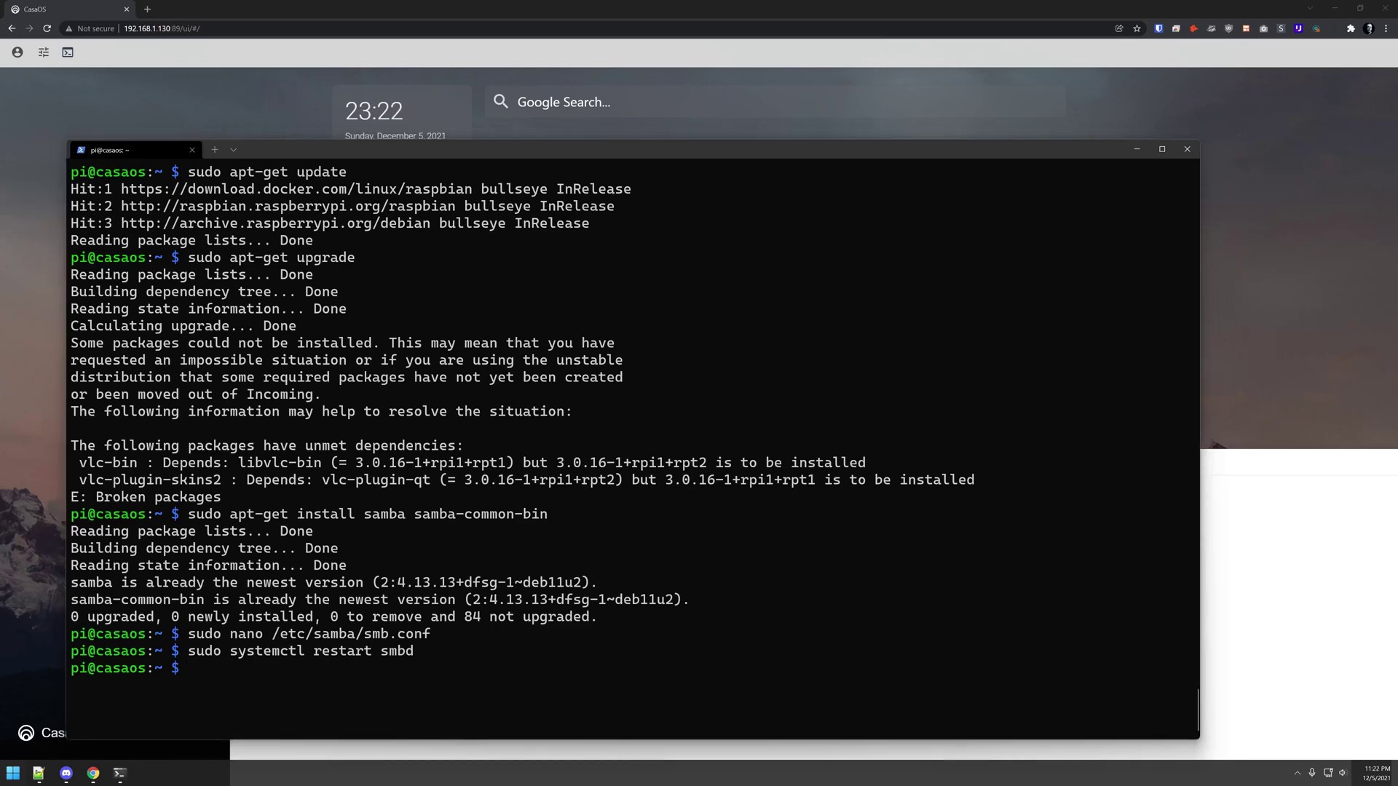
Open the network share \\192.168.1.130\sabrent in File Explorer
key(super+e)
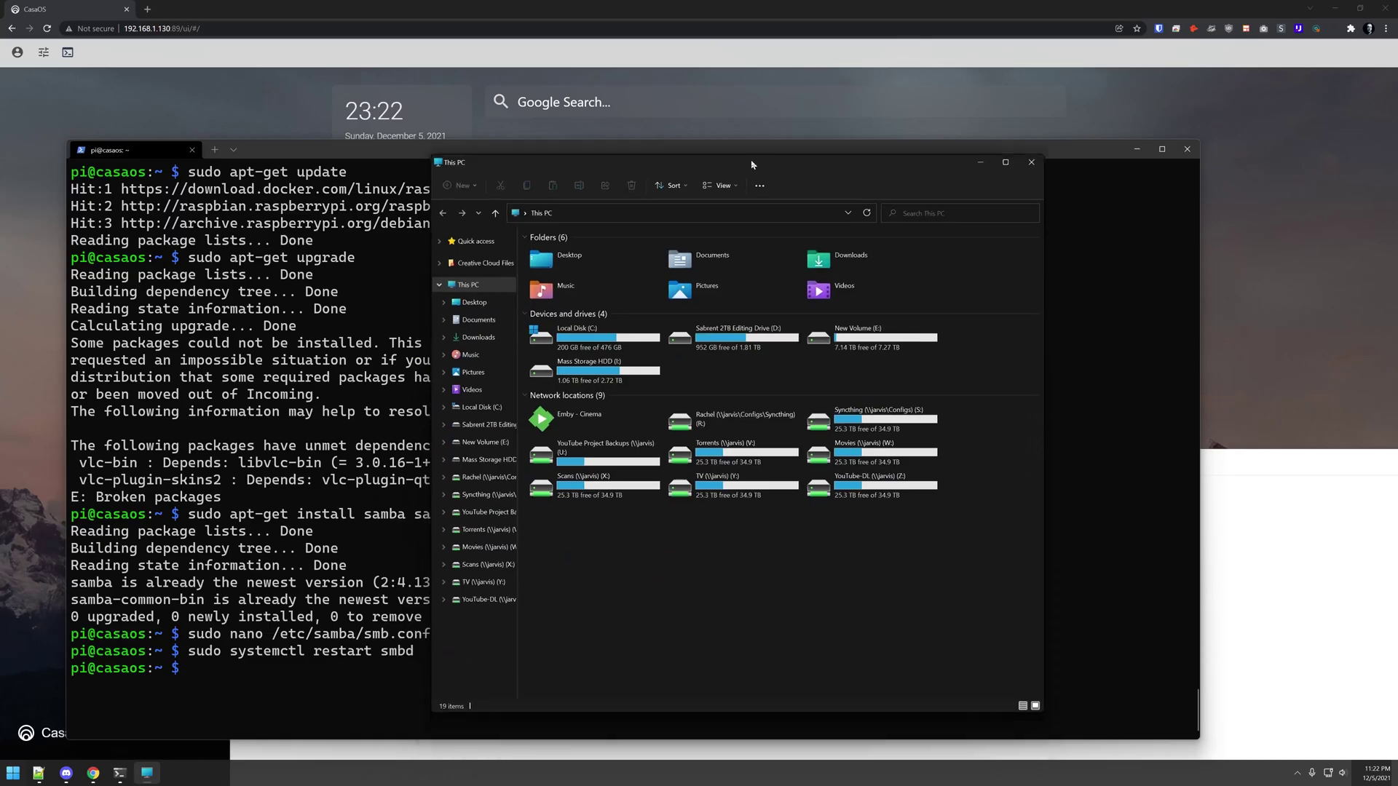
click(709, 230)
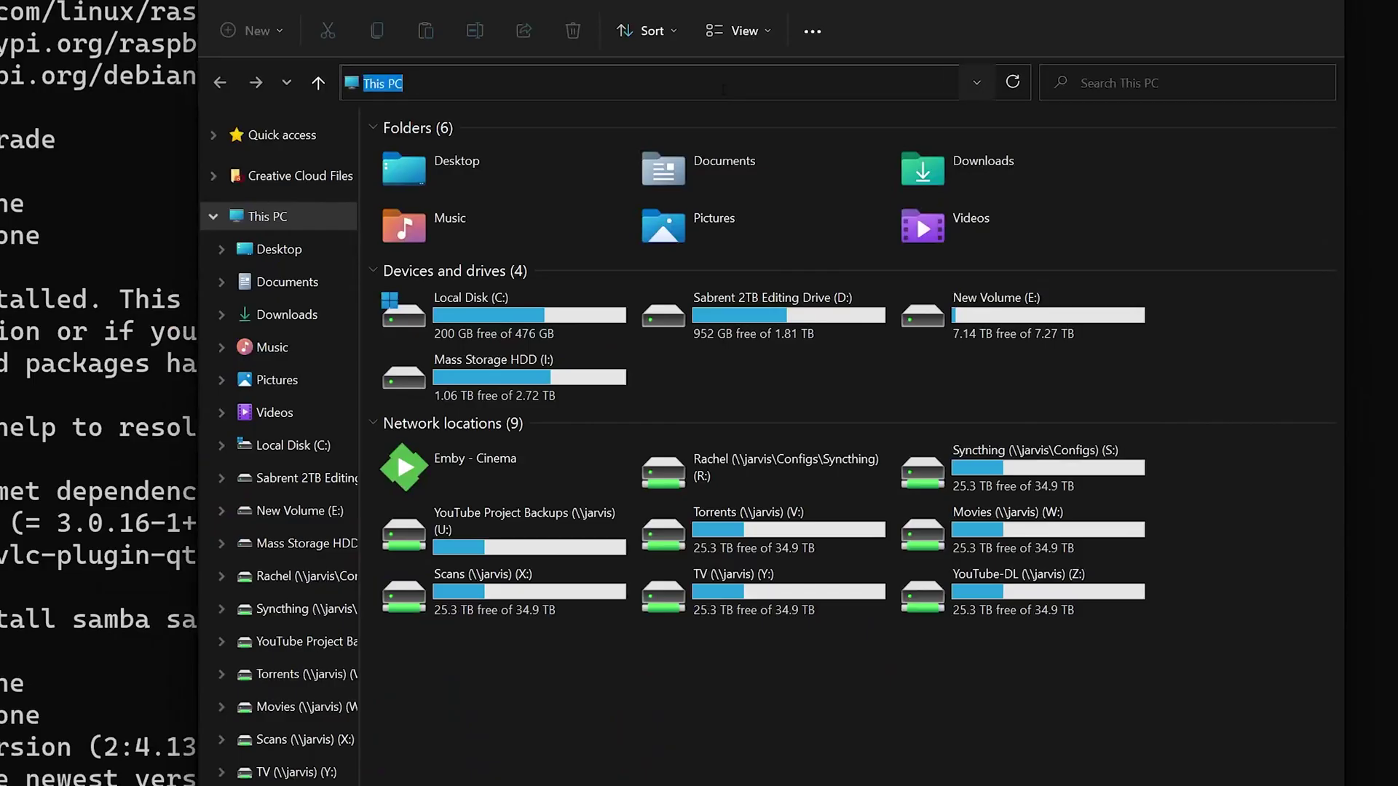
text(\\192)
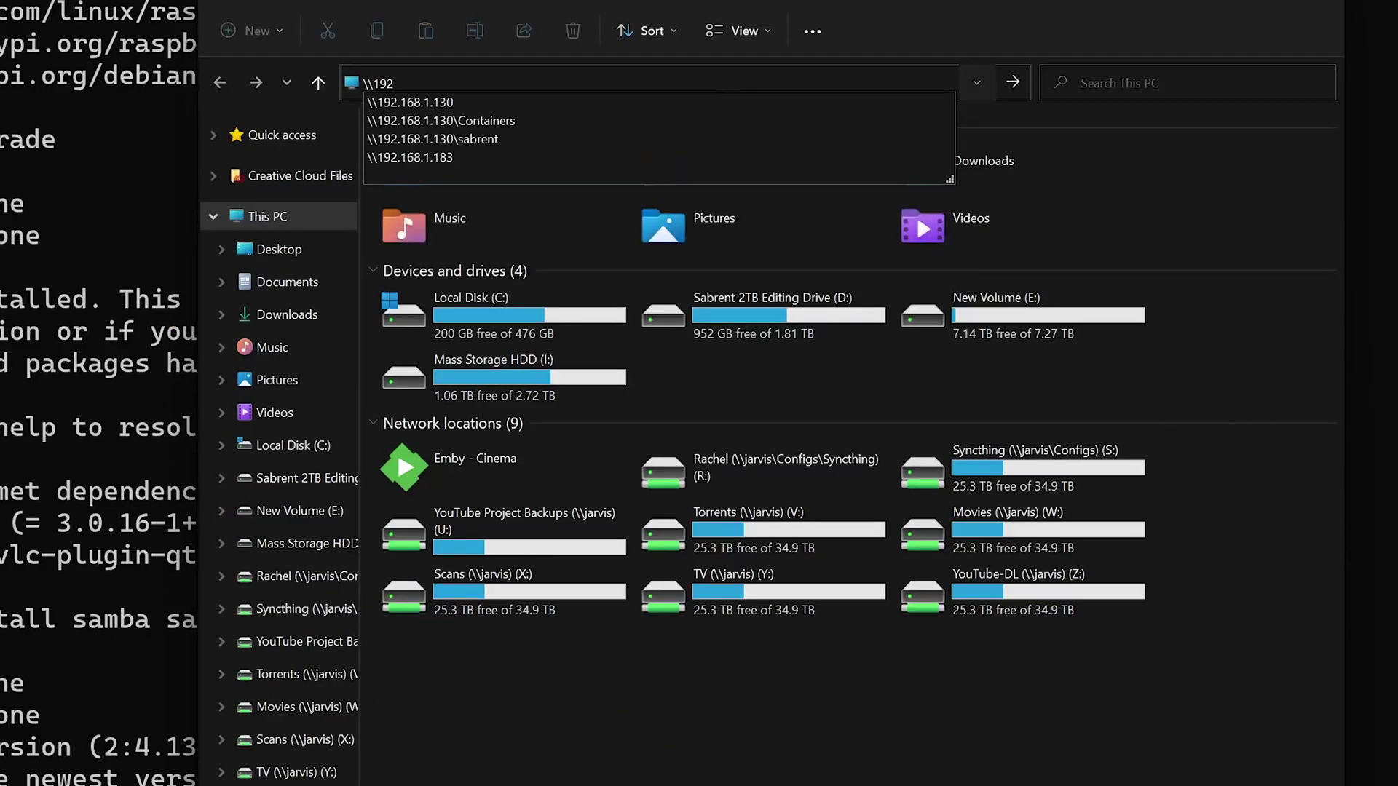
key(Down)
key(Down)
key(Down)
key(Return)
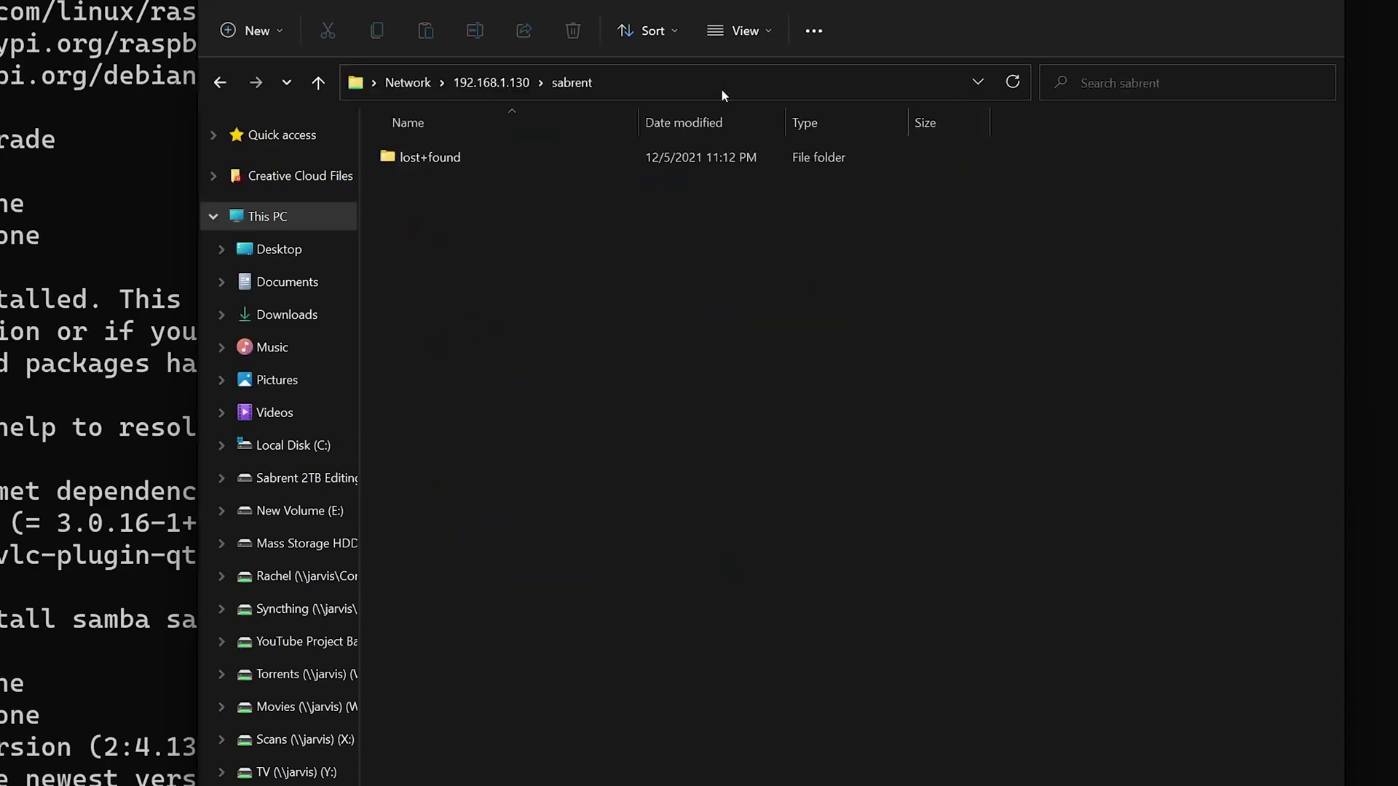
Try creating a new text document in the share and dismiss the Access Denied error
right_click(625, 347)
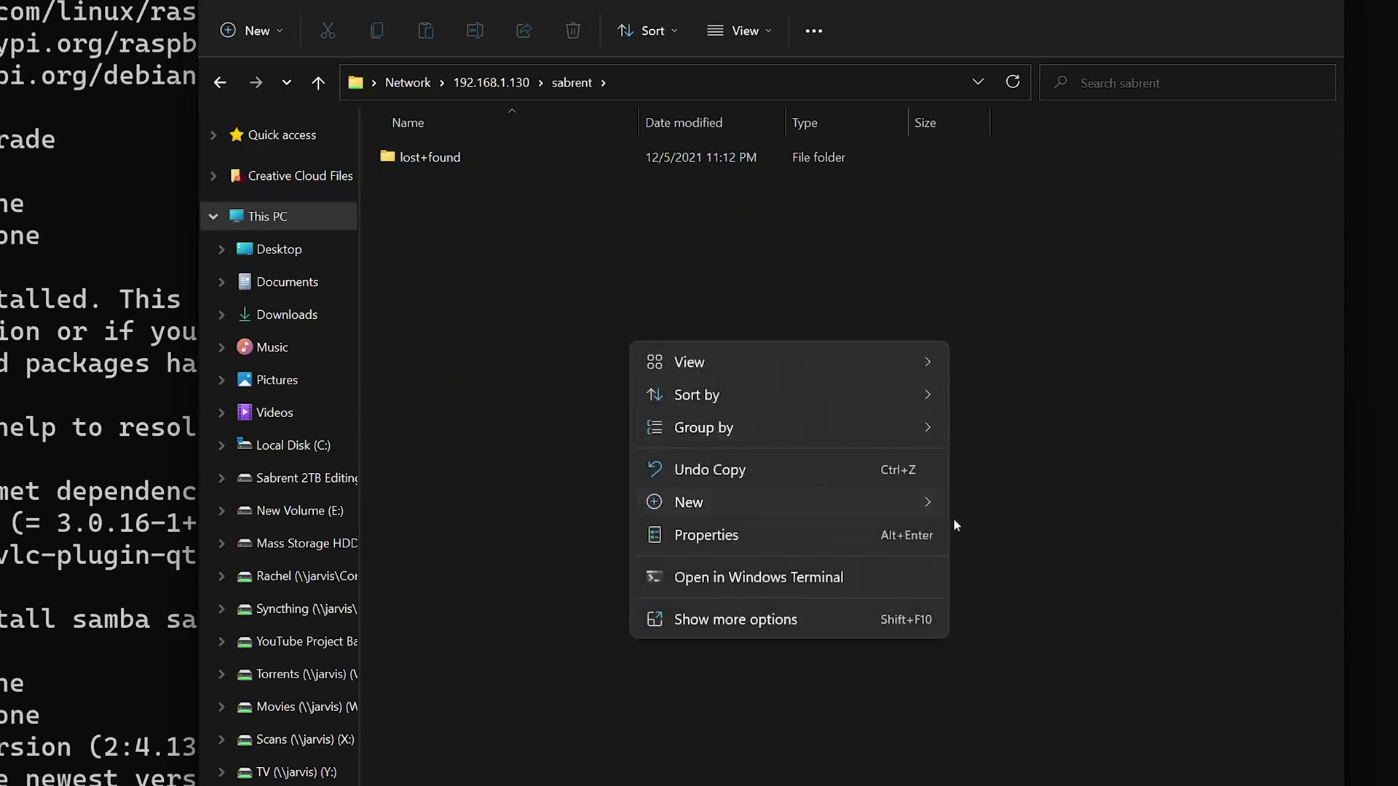
mouse_move(933, 507)
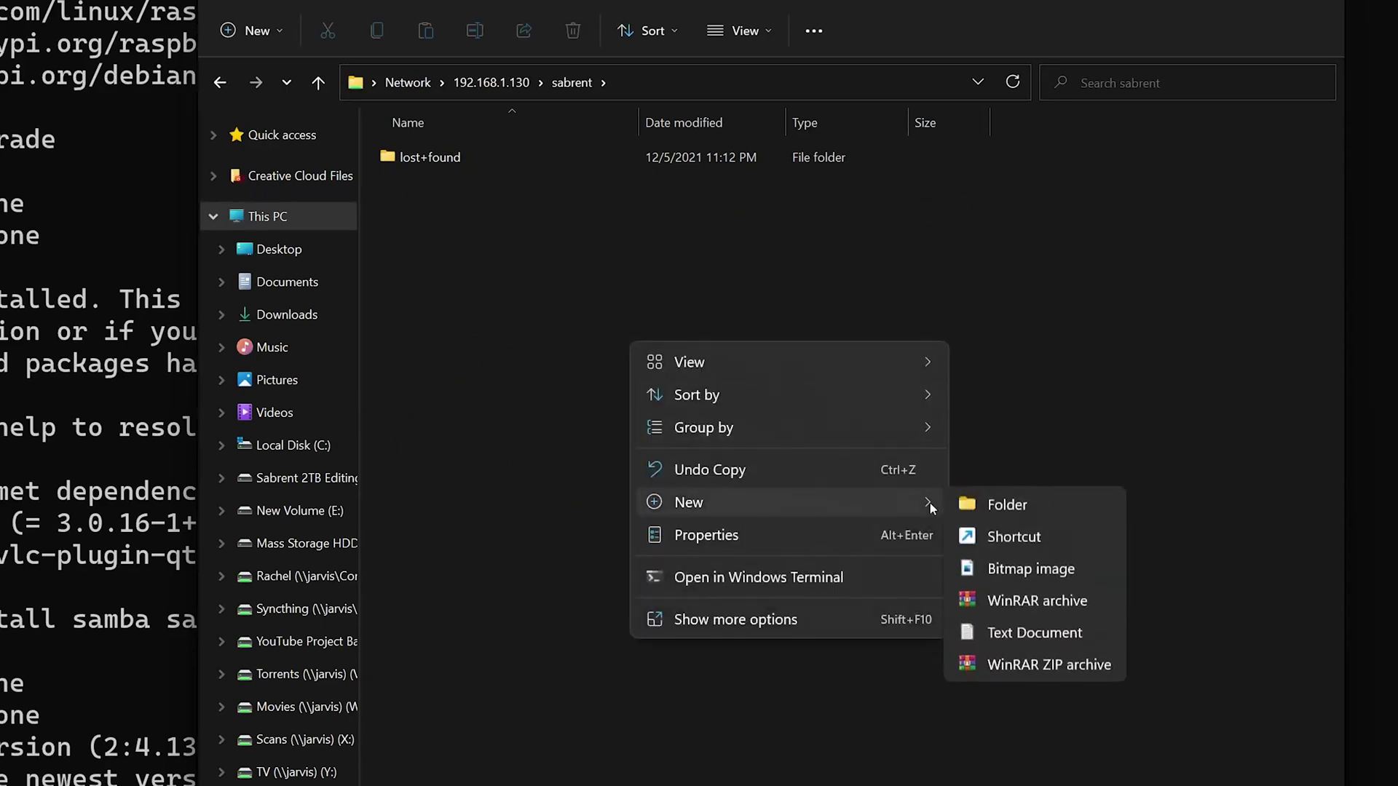
click(1009, 630)
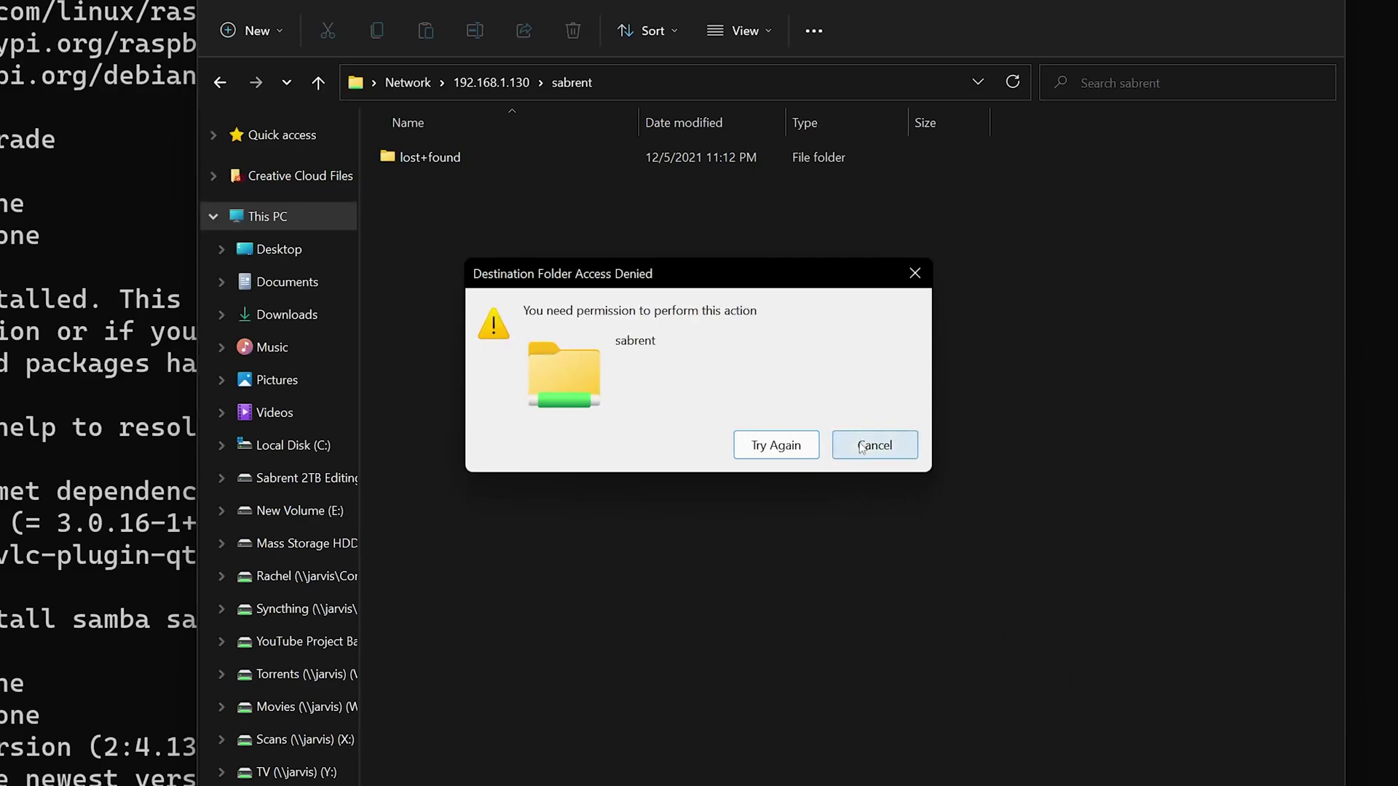
click(860, 447)
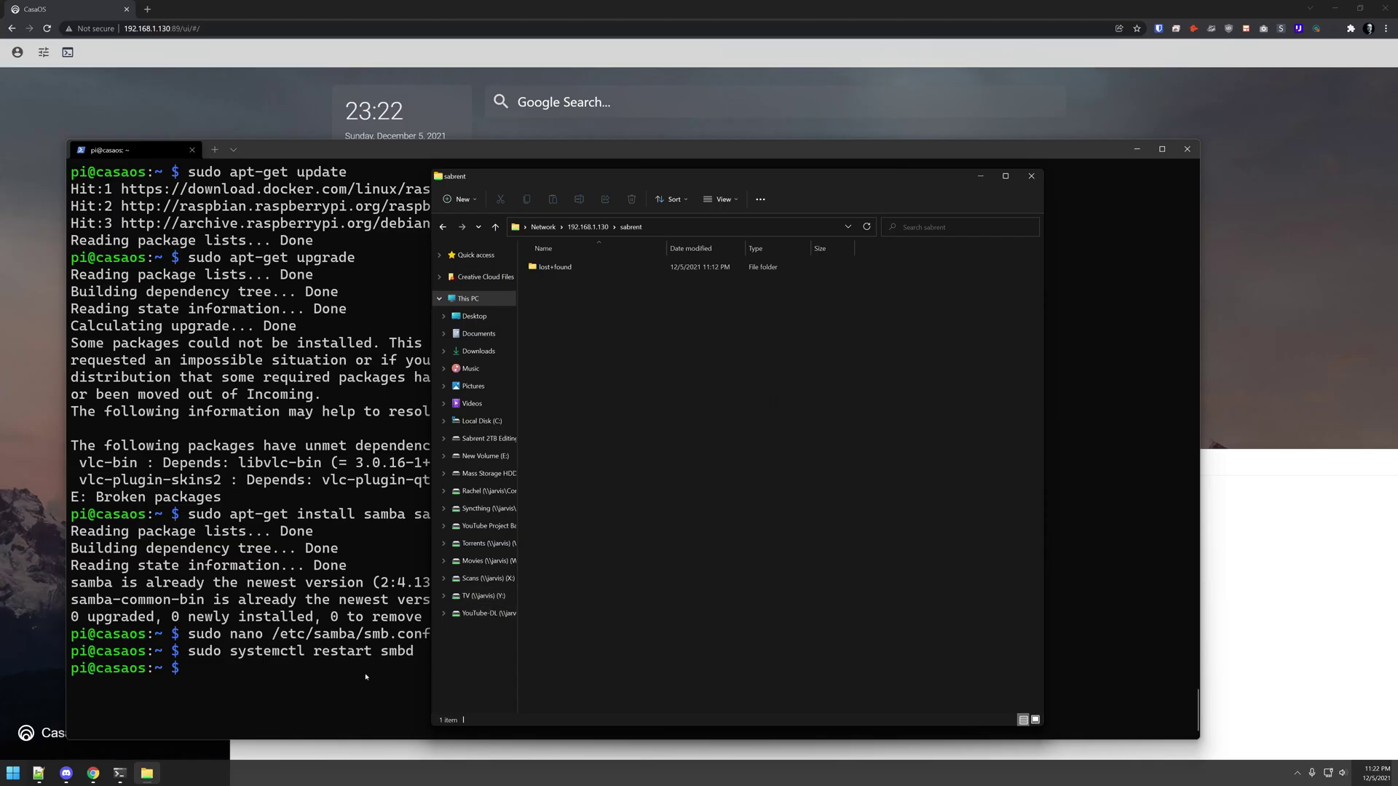
click(365, 676)
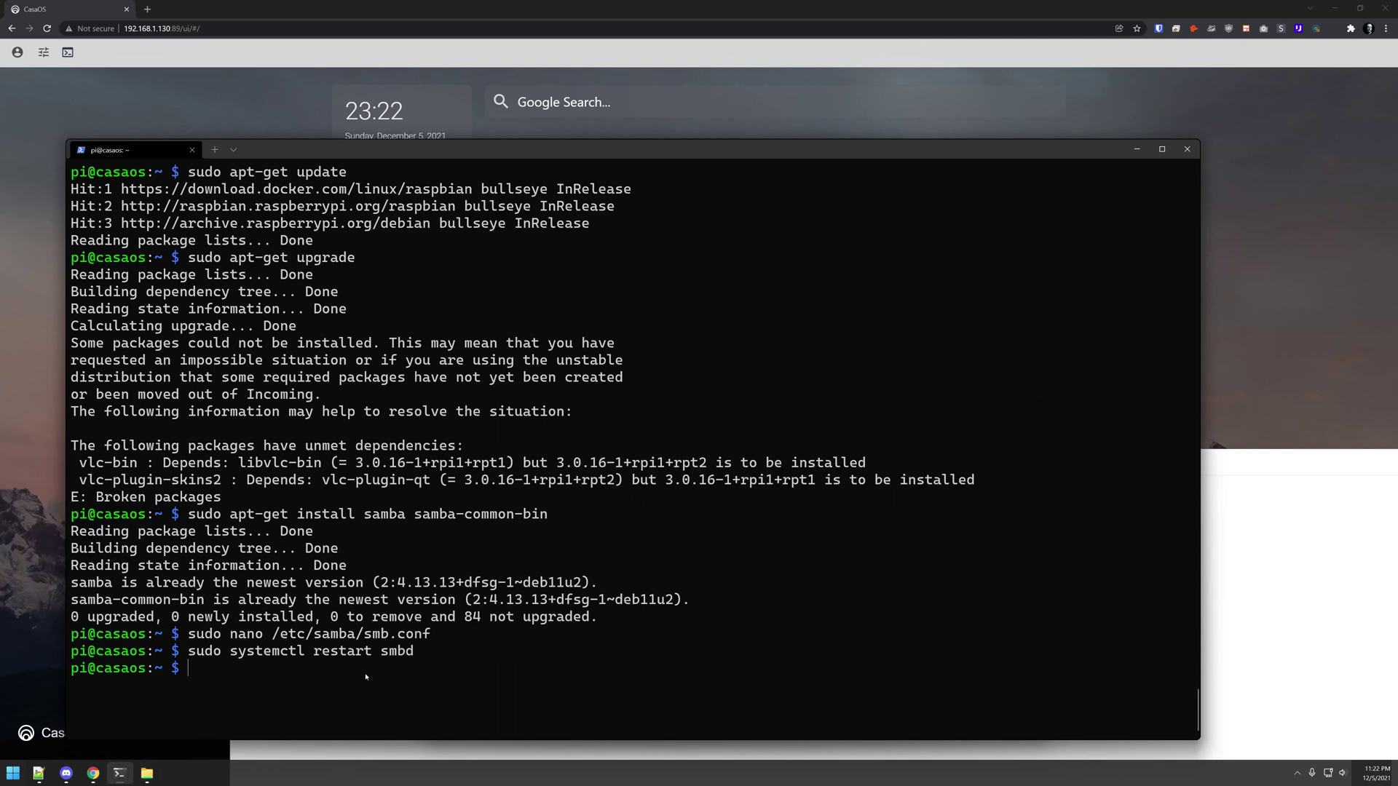
Run sudo chmod 777 /mnt/sabrent to give everyone full access to the drive
text(sudo chmod 777)
text(/mnt)
key(BackSpace)
key(BackSpace)
text(sabrent)
key(Return)
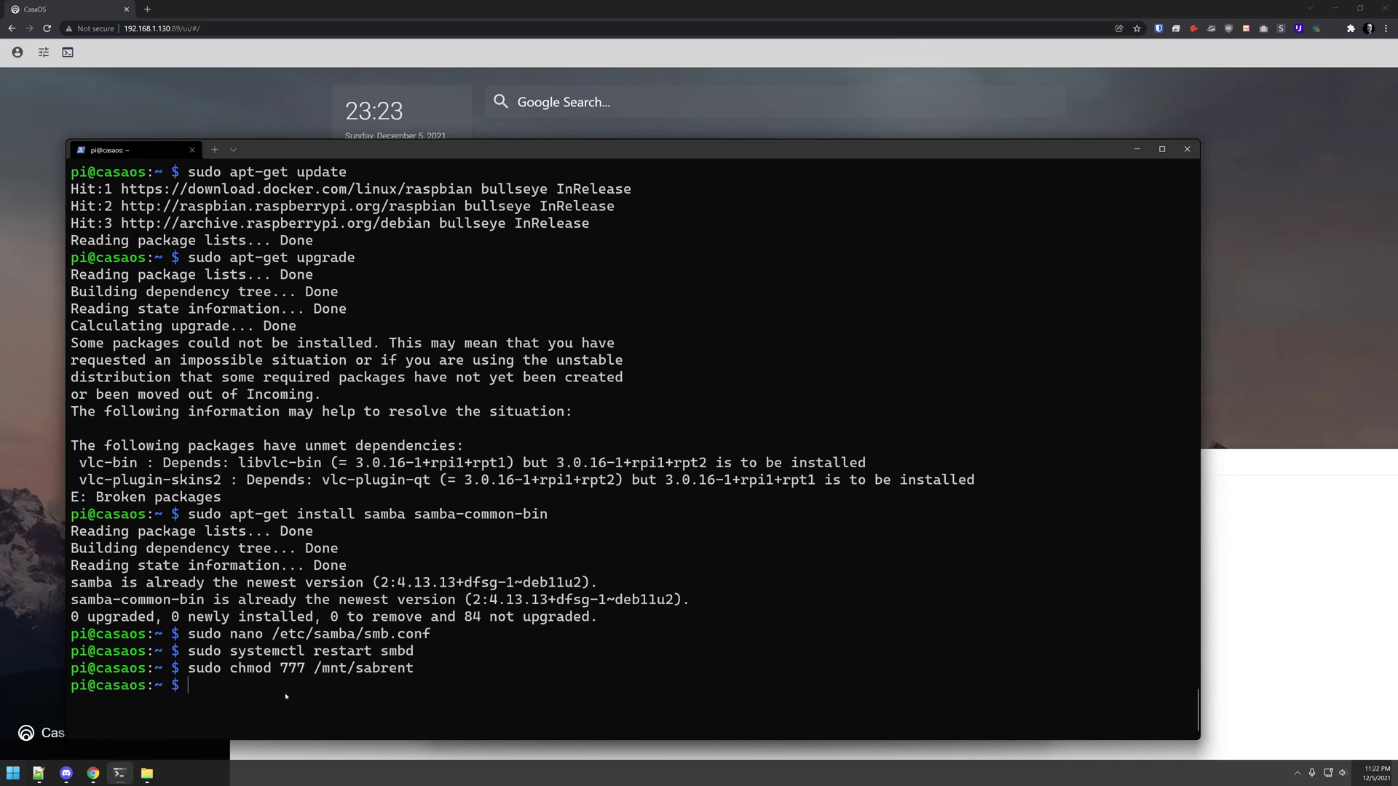
Create a test text document with the default name in the sabrent share, then permanently delete it
click(147, 773)
right_click(658, 509)
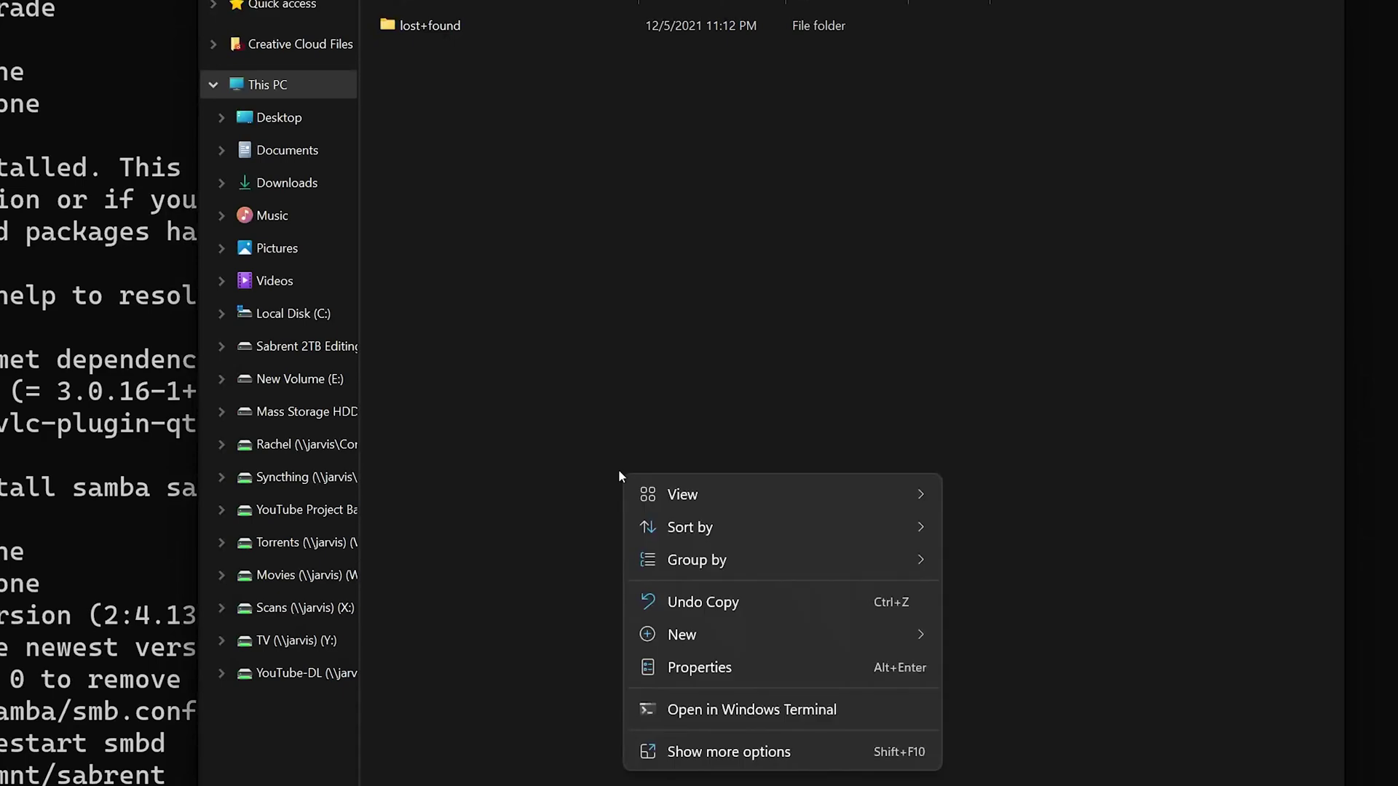
mouse_move(840, 638)
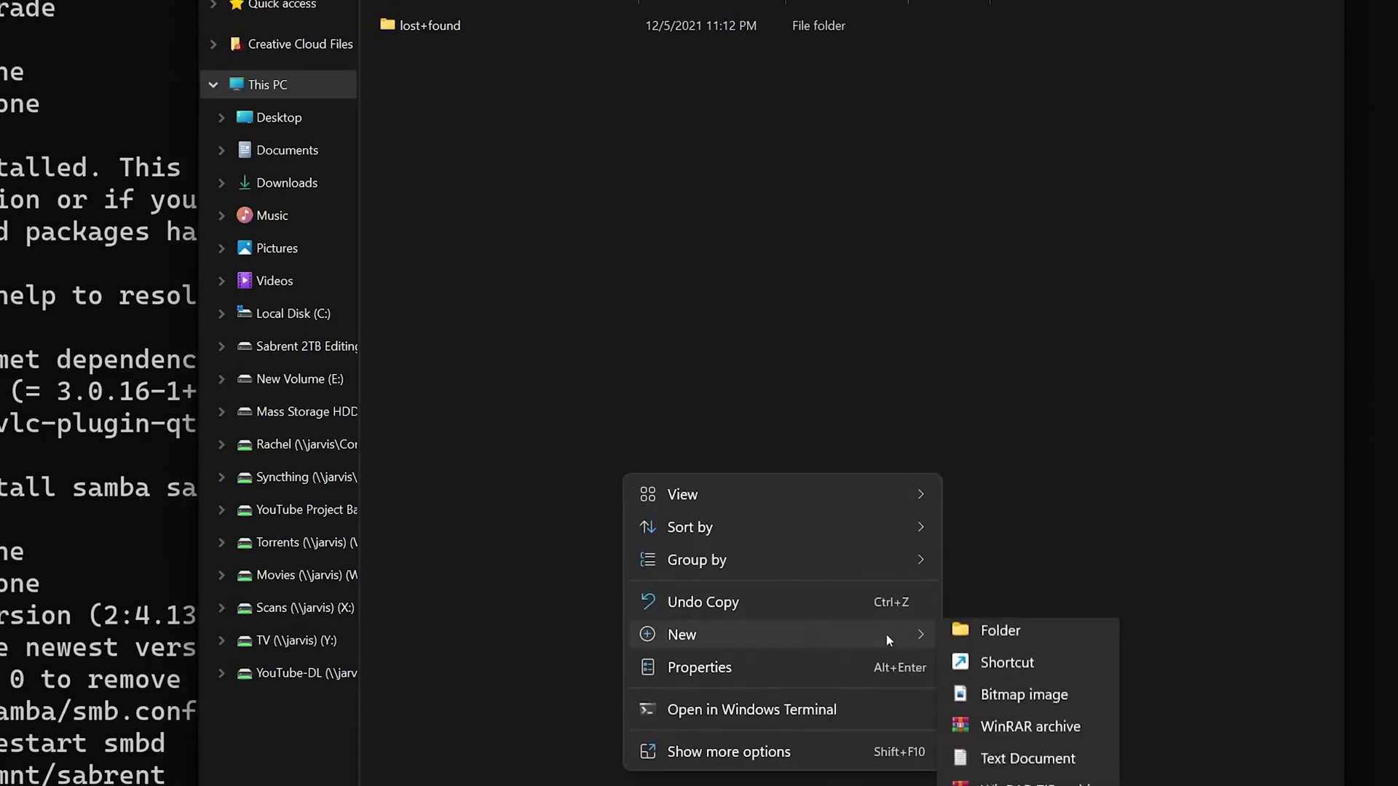
click(1002, 763)
key(Return)
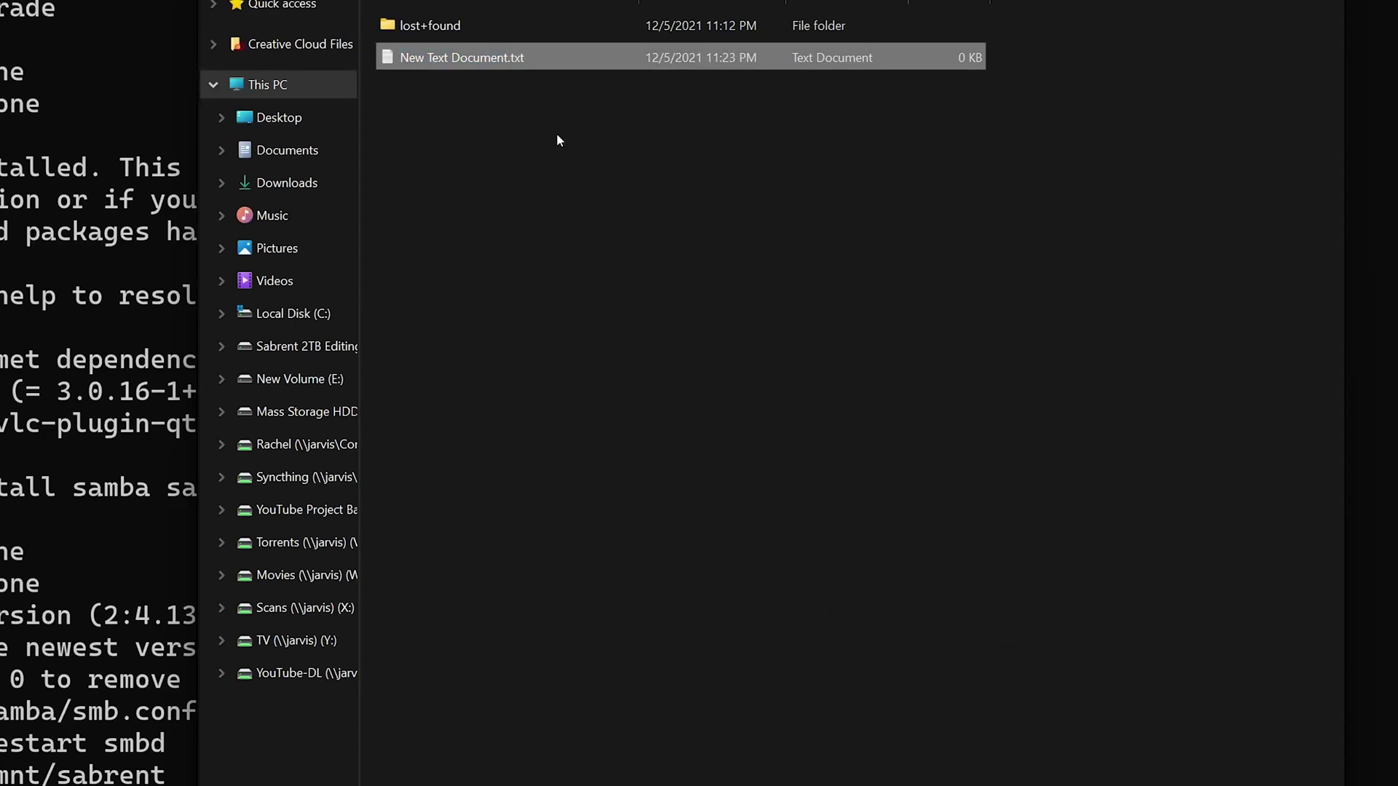
key(shift+Delete)
key(Return)
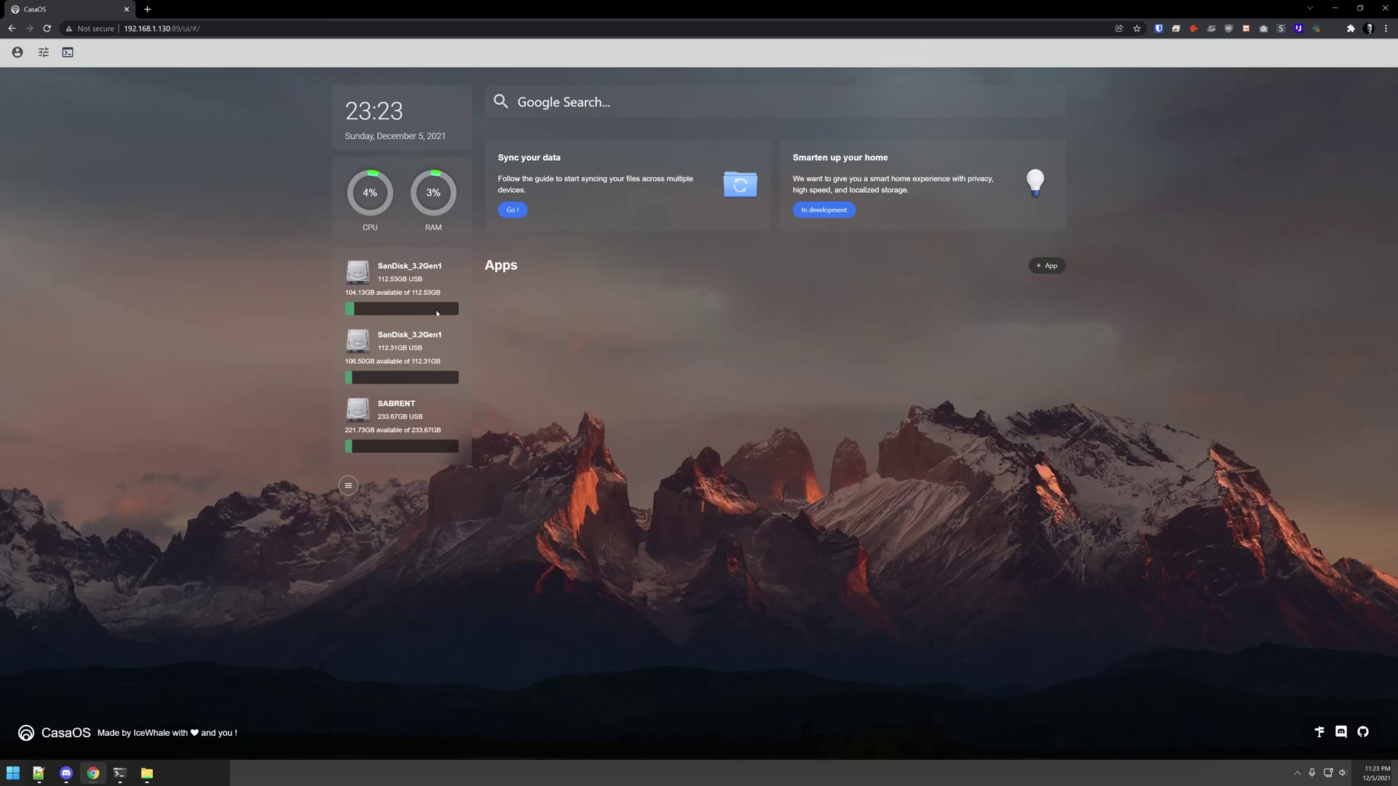
Start a custom app install with Docker image nginx, app name ngxin, and Web UI port 80
click(1049, 265)
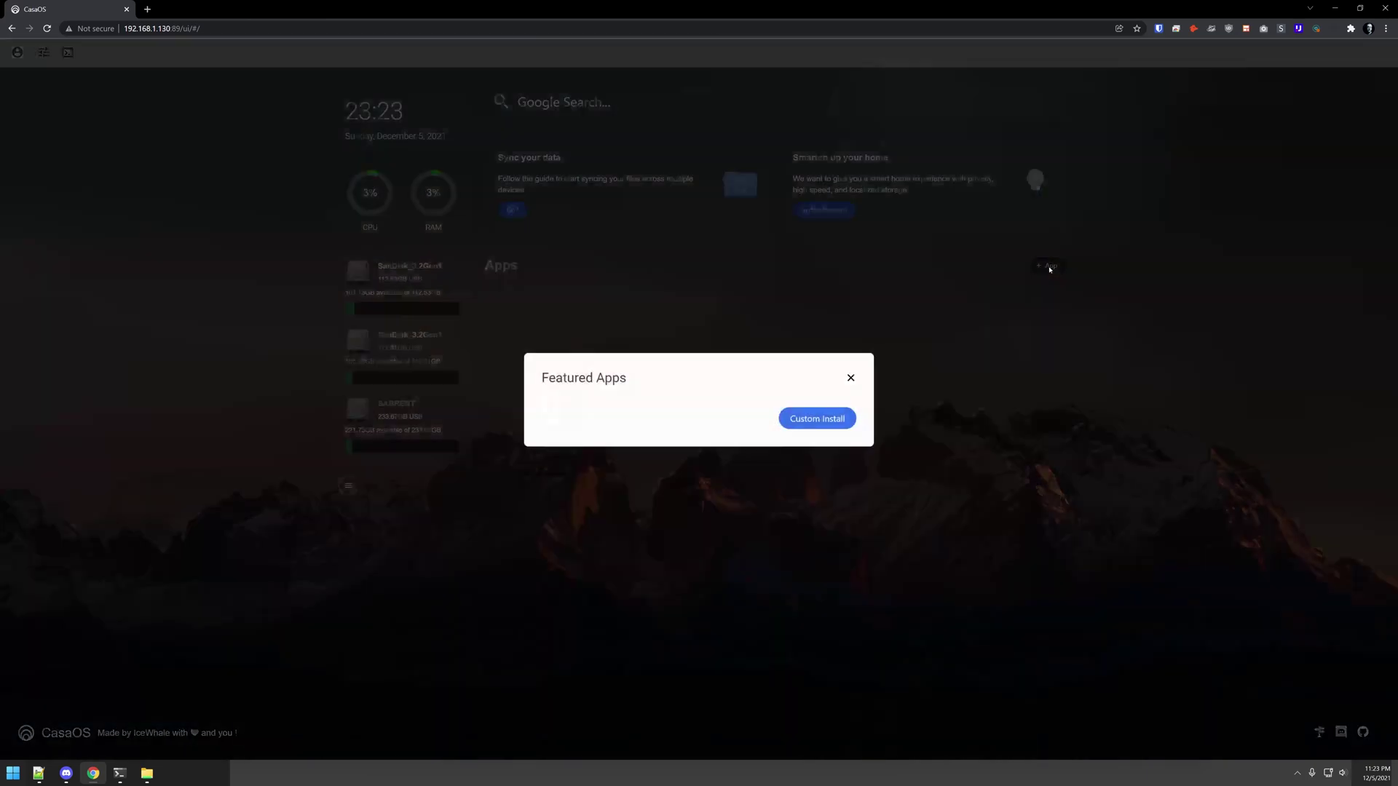
click(819, 584)
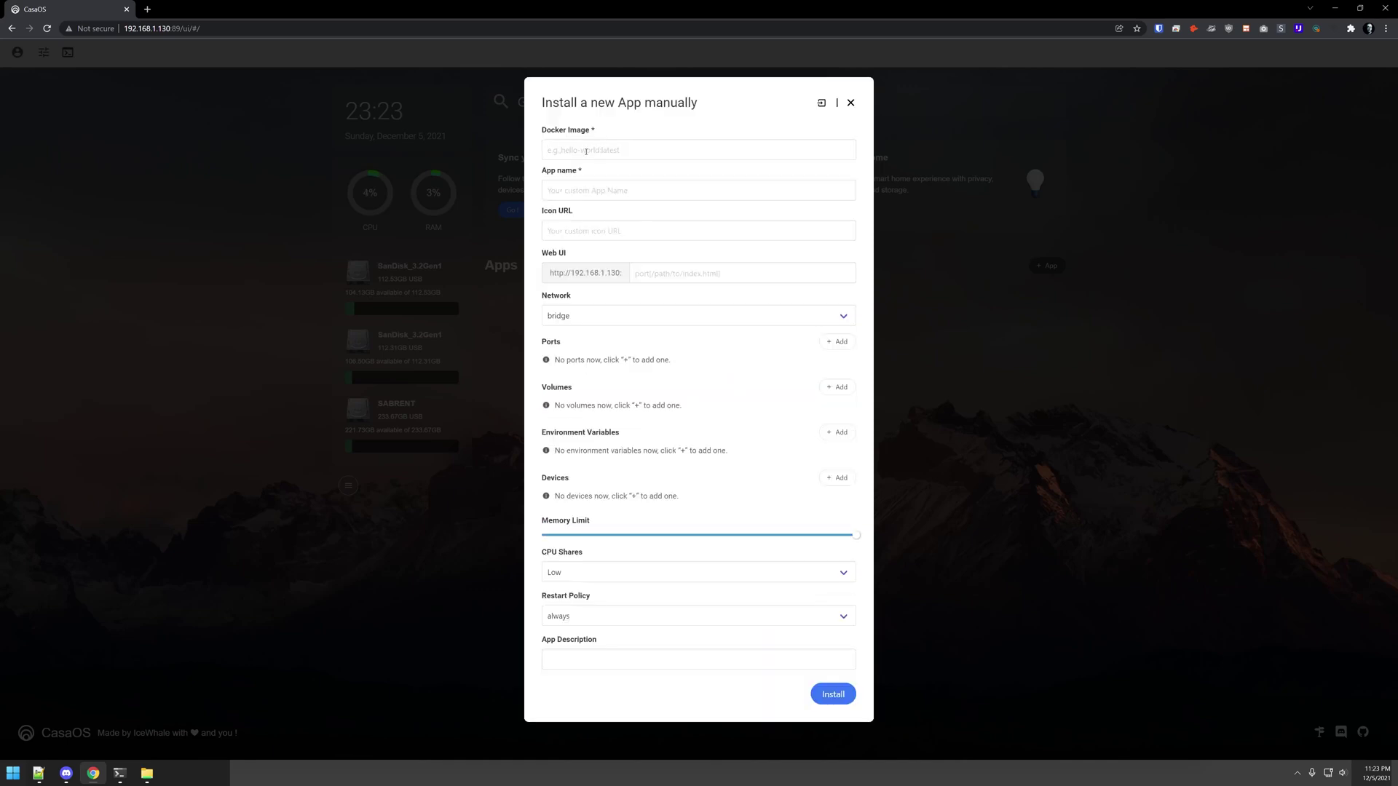
text(nginx)
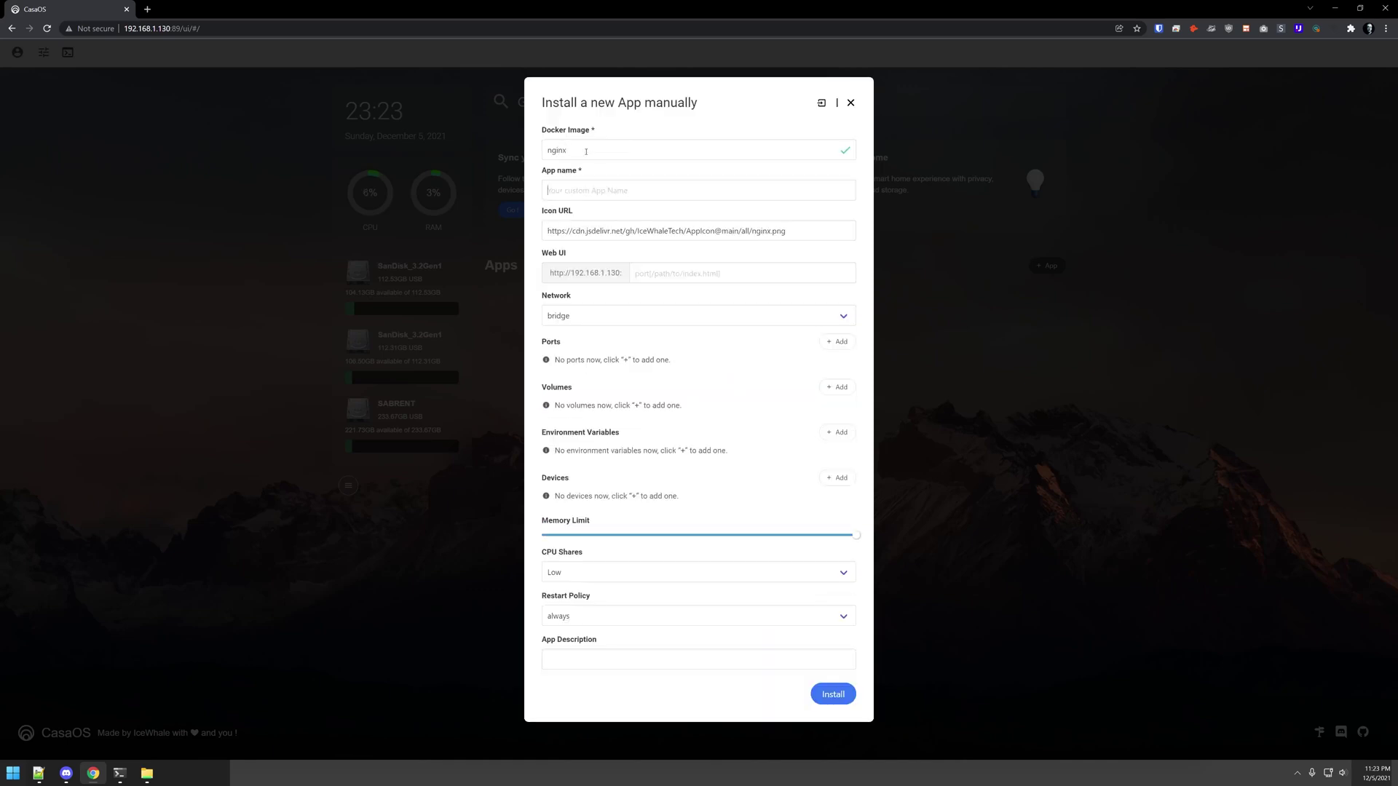
text(ngxin)
key(Tab)
key(Tab)
text(80)
Add a port mapping 80:80 and a volume with host path /mnt/sabrent
click(831, 340)
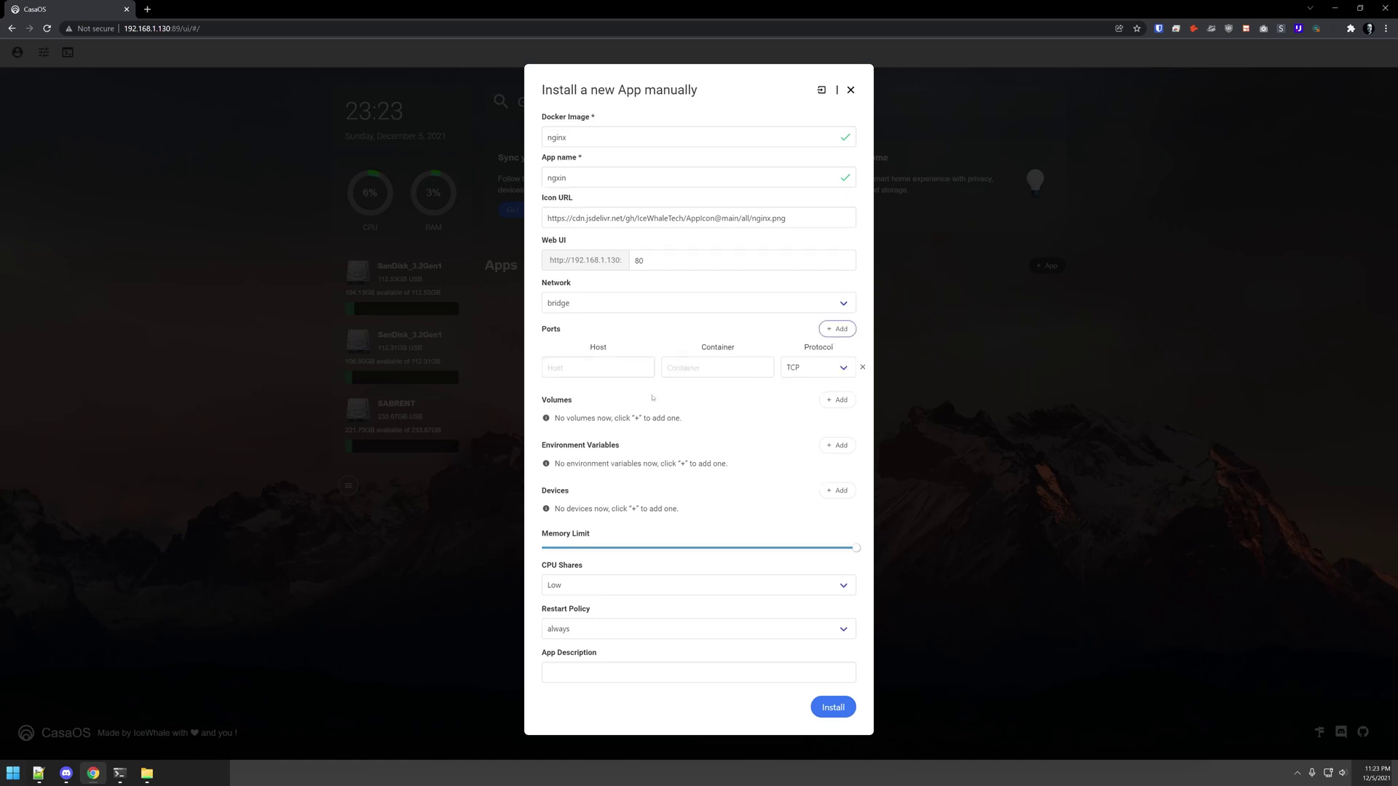
click(612, 371)
text(80)
key(Tab)
text(80)
click(838, 401)
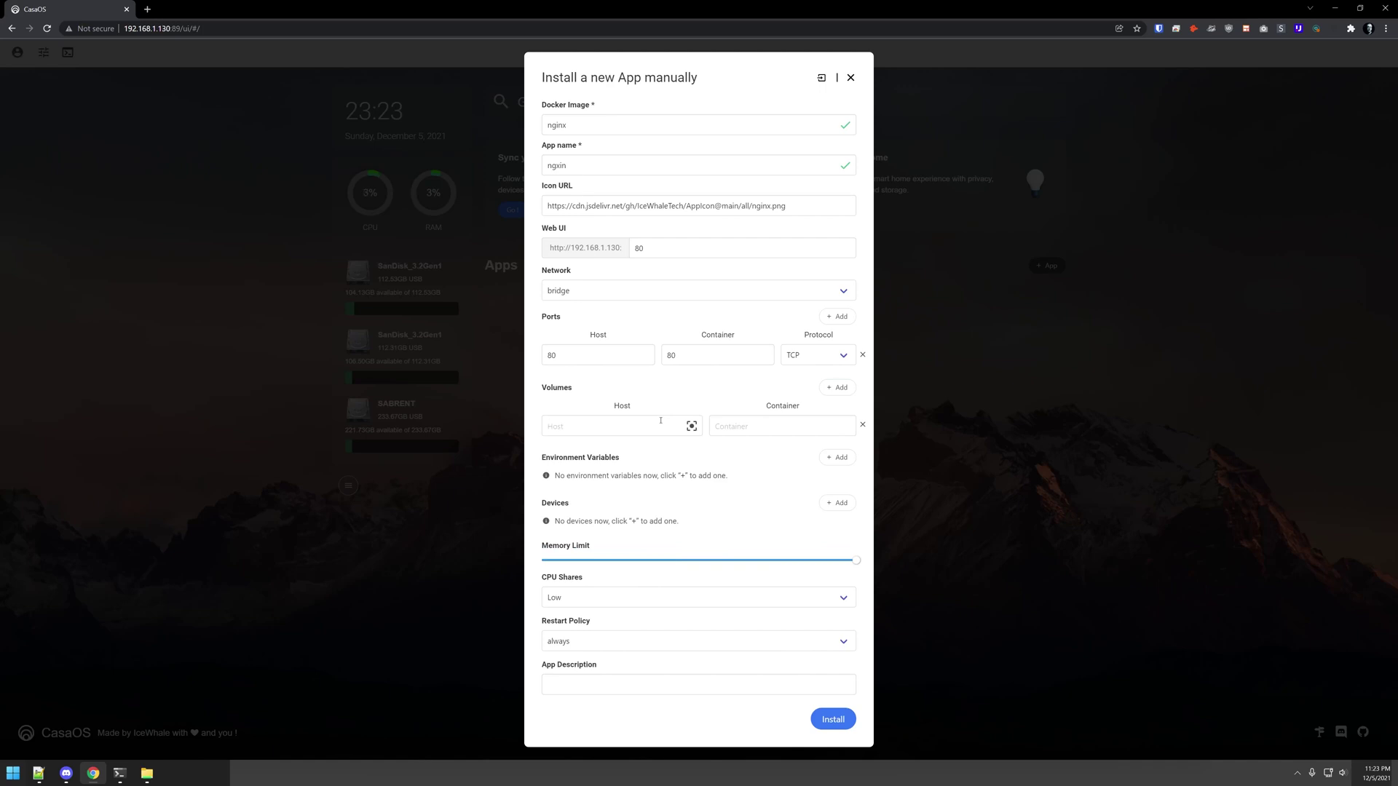
text(/mnt/sabrent)
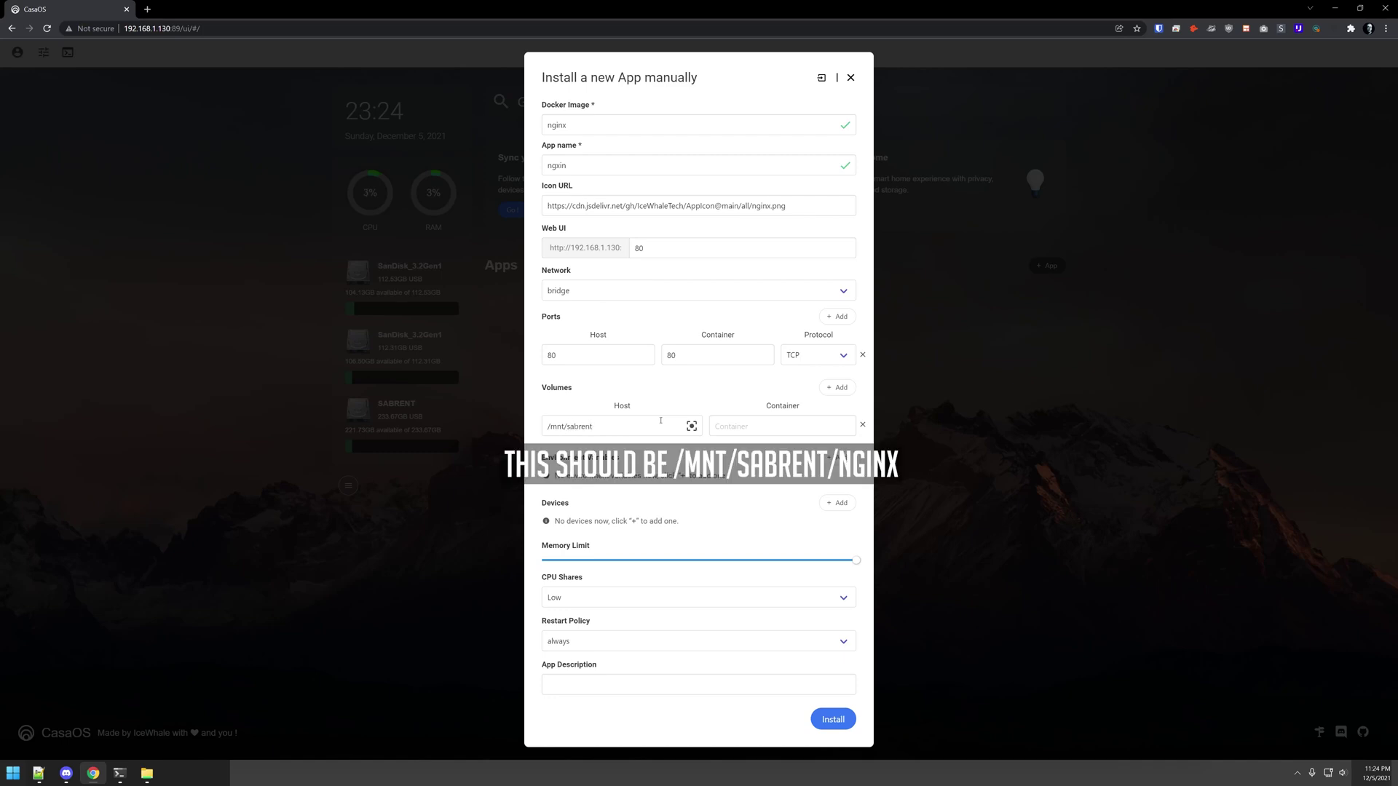
Copy the nginx image name and go to hub.docker.com in a new tab
double_click(556, 124)
key(ctrl+t)
text(hub.docker.com/search?q=nginx&type=image)
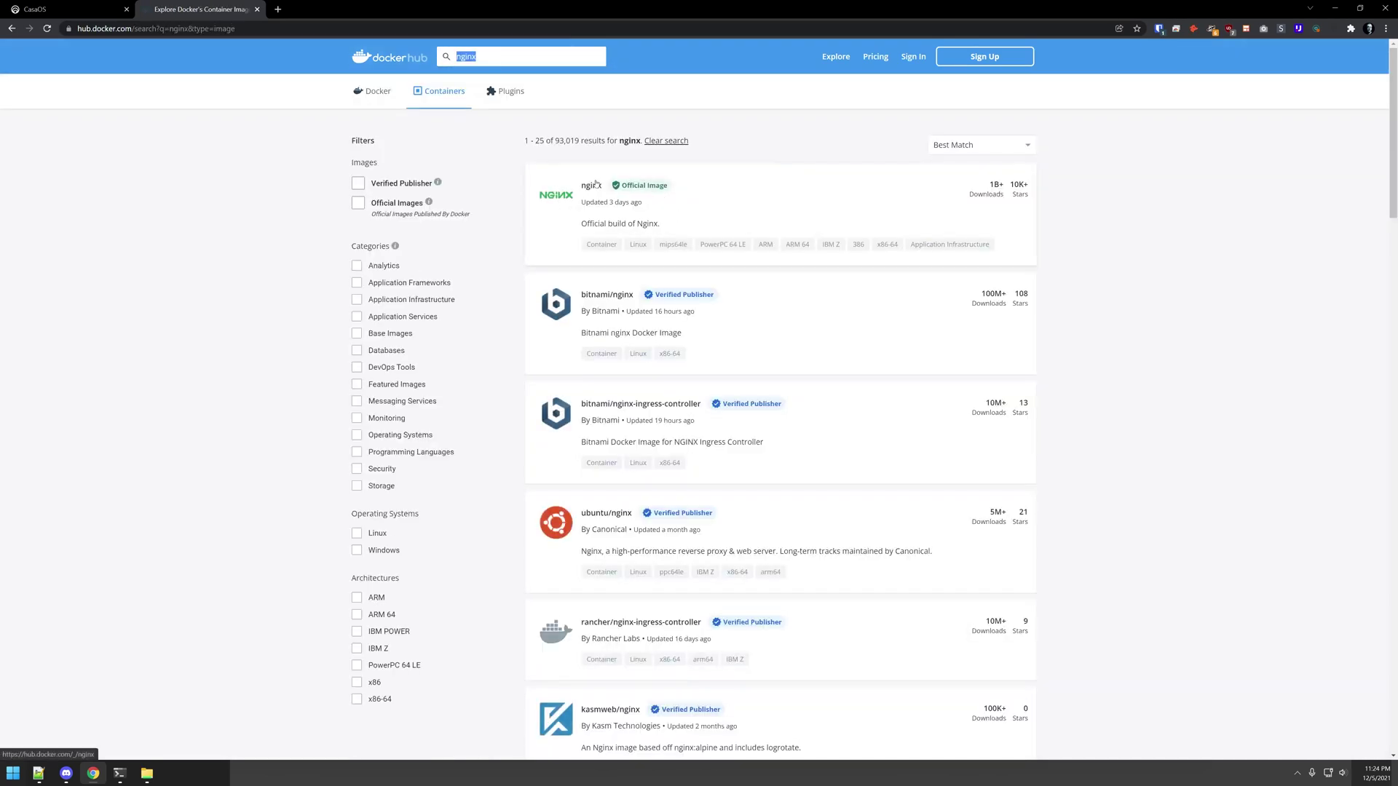
Open the official nginx image page and select /usr/share/nginx/html from its docker run example
click(596, 185)
scroll(689, 343, down, 8)
scroll(690, 344, down, 5)
scroll(690, 343, up, 3)
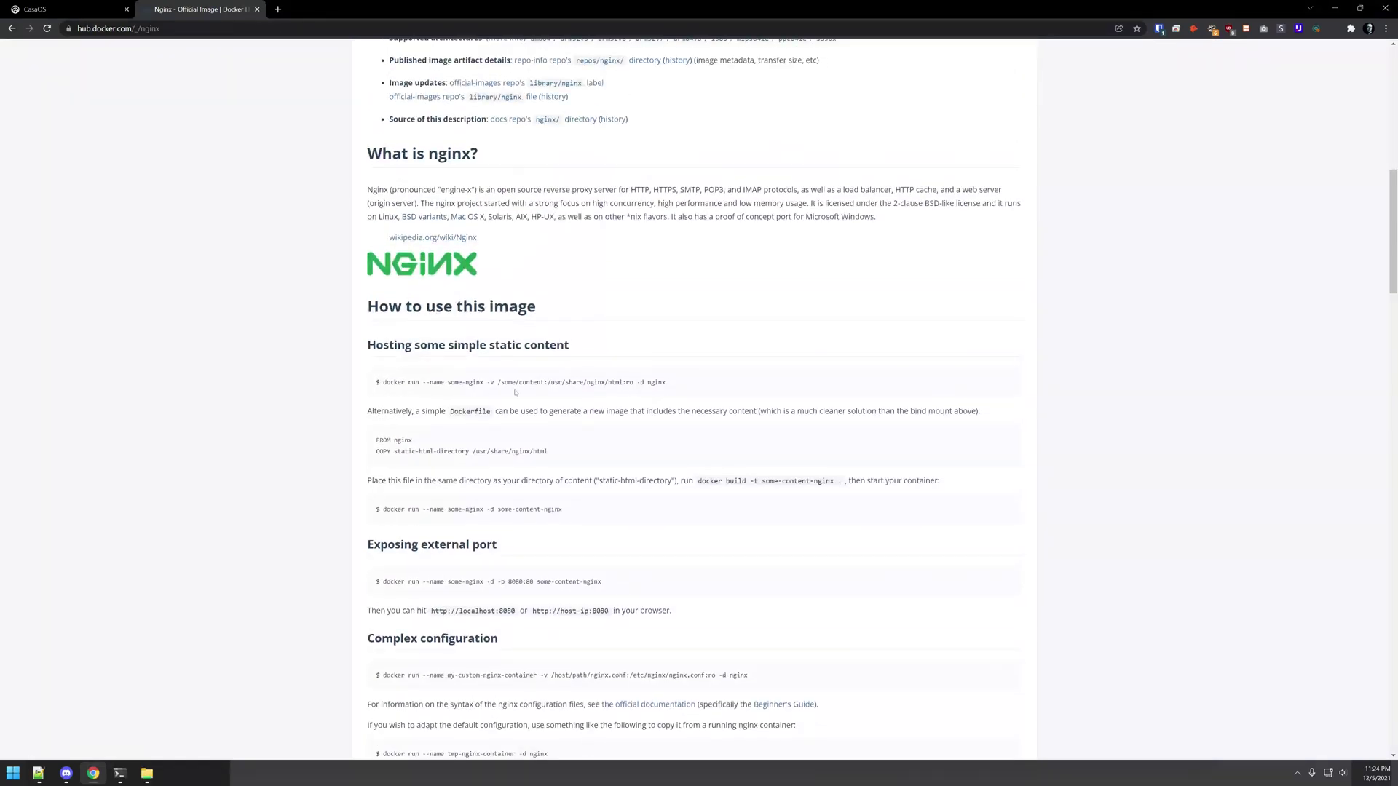
drag(549, 382, 627, 382)
key(ctrl+c)
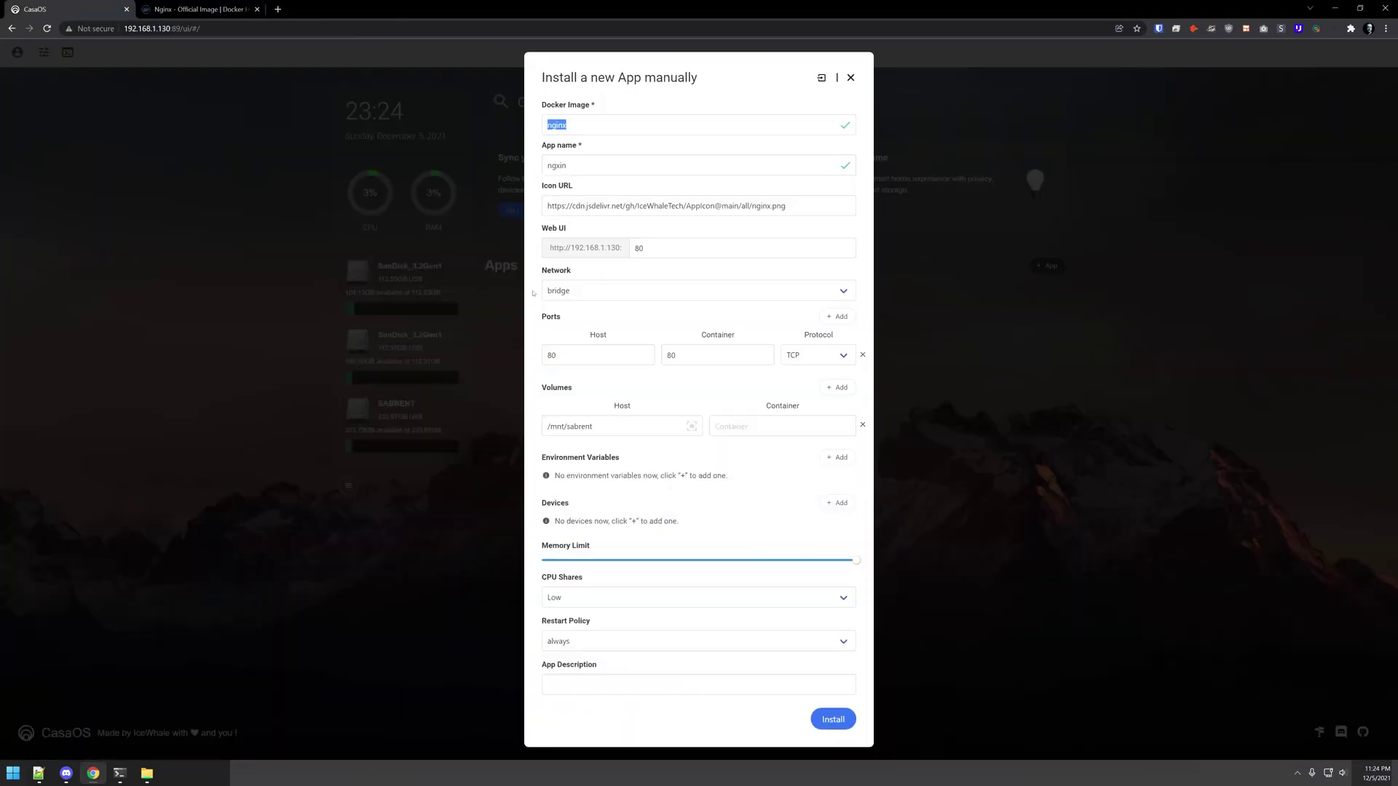
Paste /usr/share/nginx/html into the volume's container field and install the nginx app
click(76, 9)
click(720, 426)
key(ctrl+v)
click(827, 718)
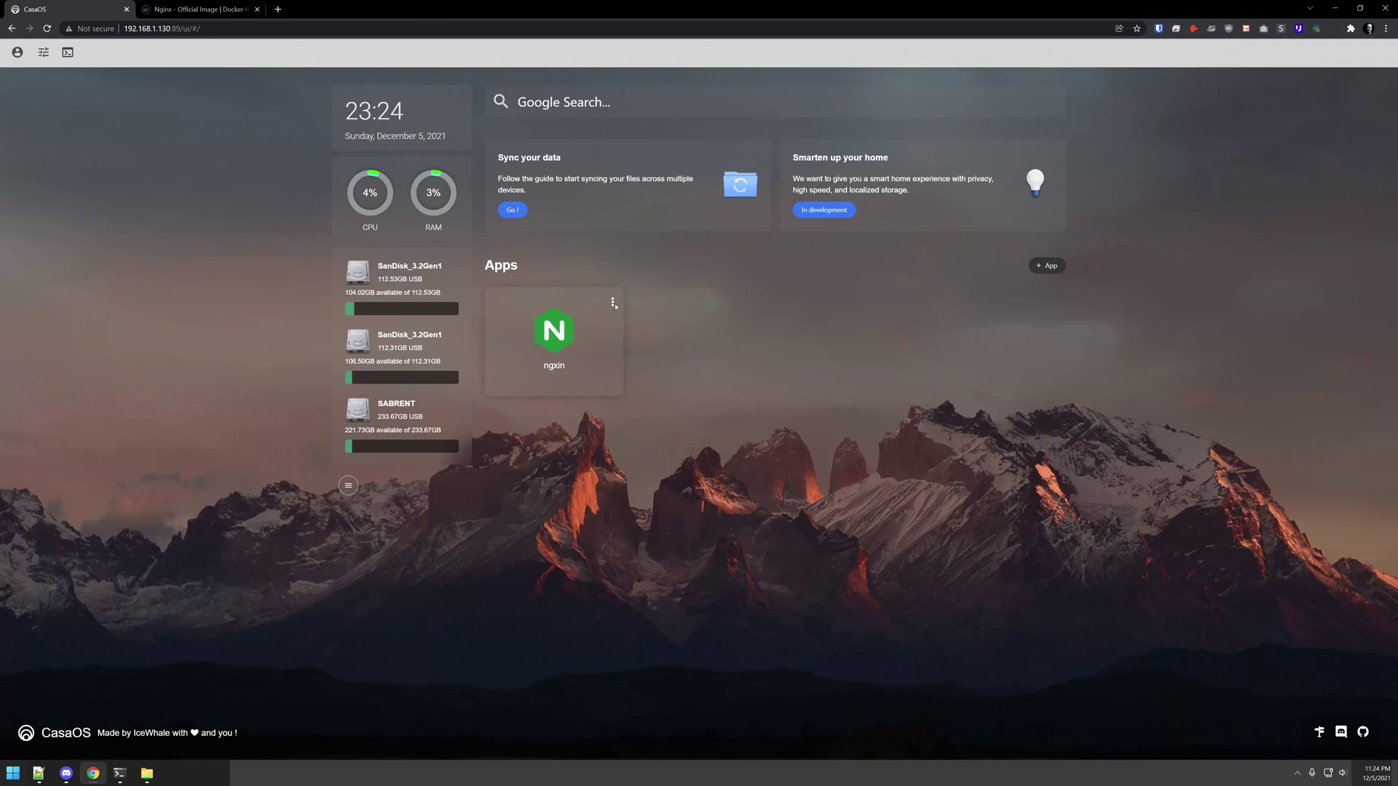
Check the ngxin web page, which returns 403 Forbidden, then open the app's settings
click(572, 337)
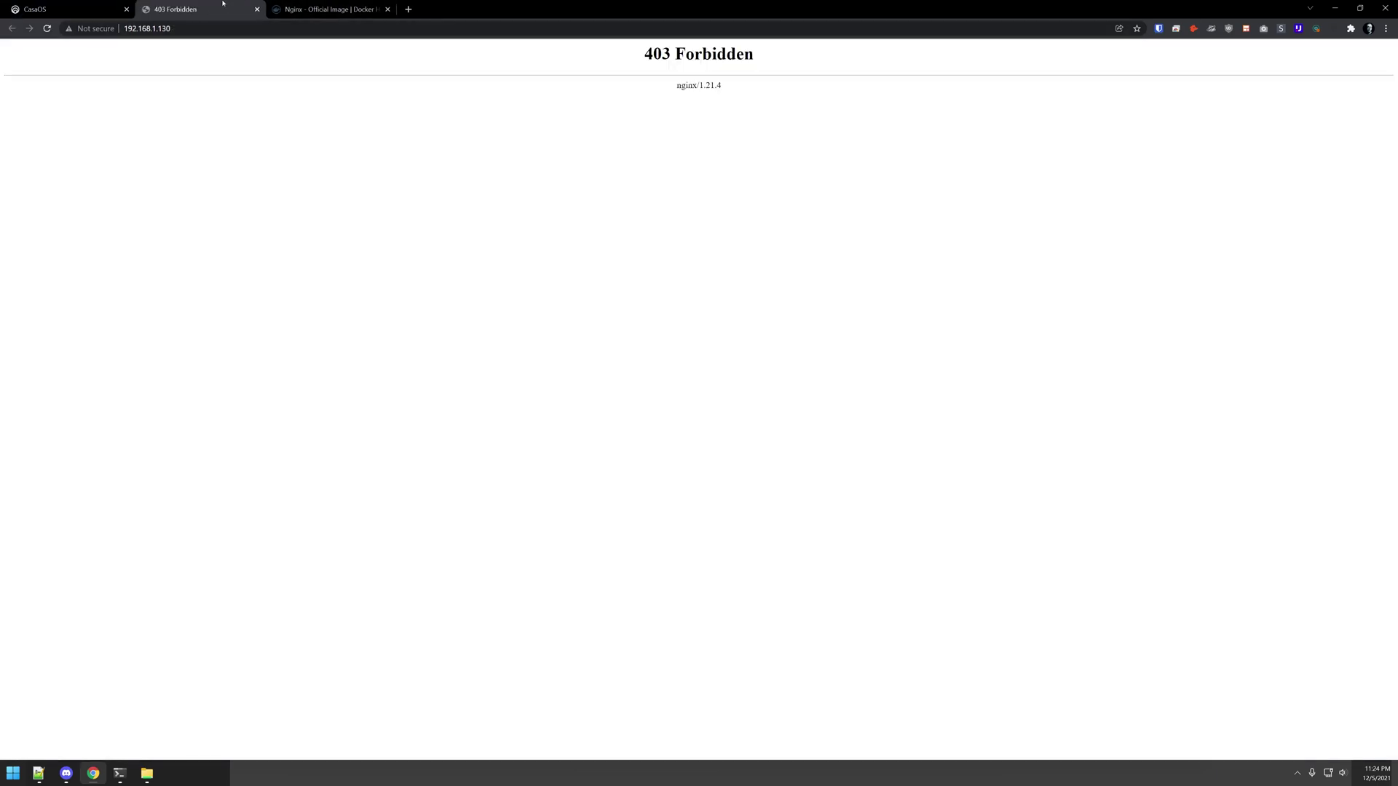
click(256, 9)
click(612, 303)
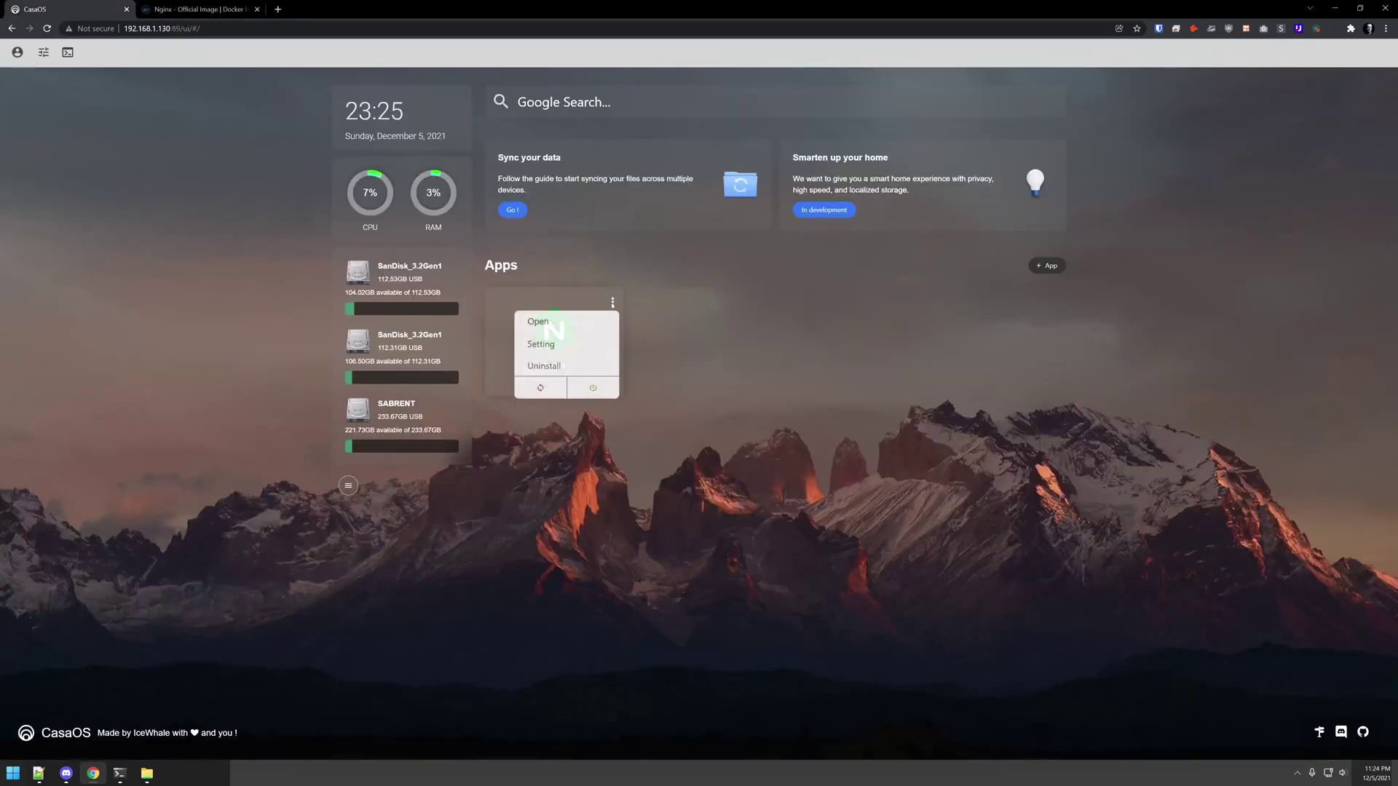
click(589, 345)
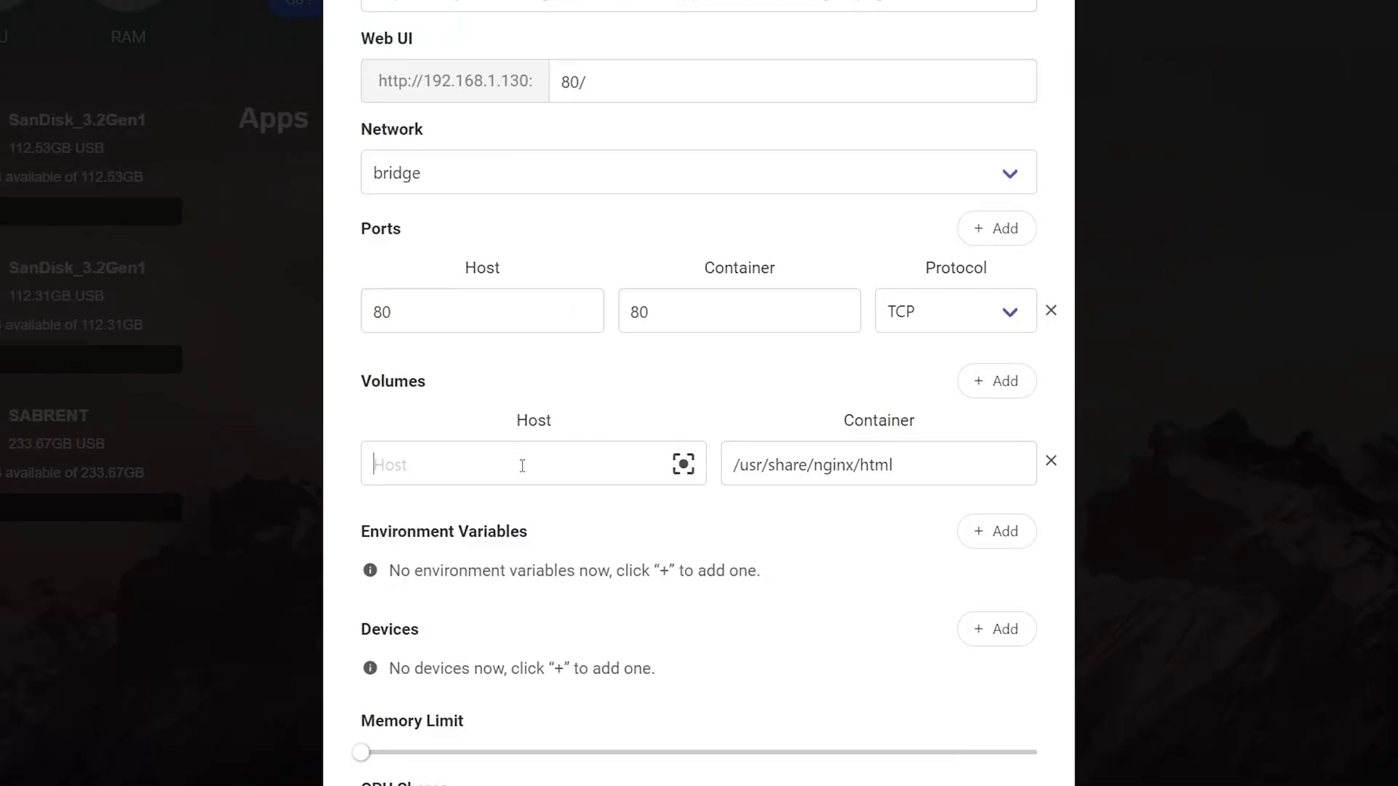
Set the volume host path to /mnt/sabrent and save the ngxin settings
text(/mnt/sabrent)
click(668, 466)
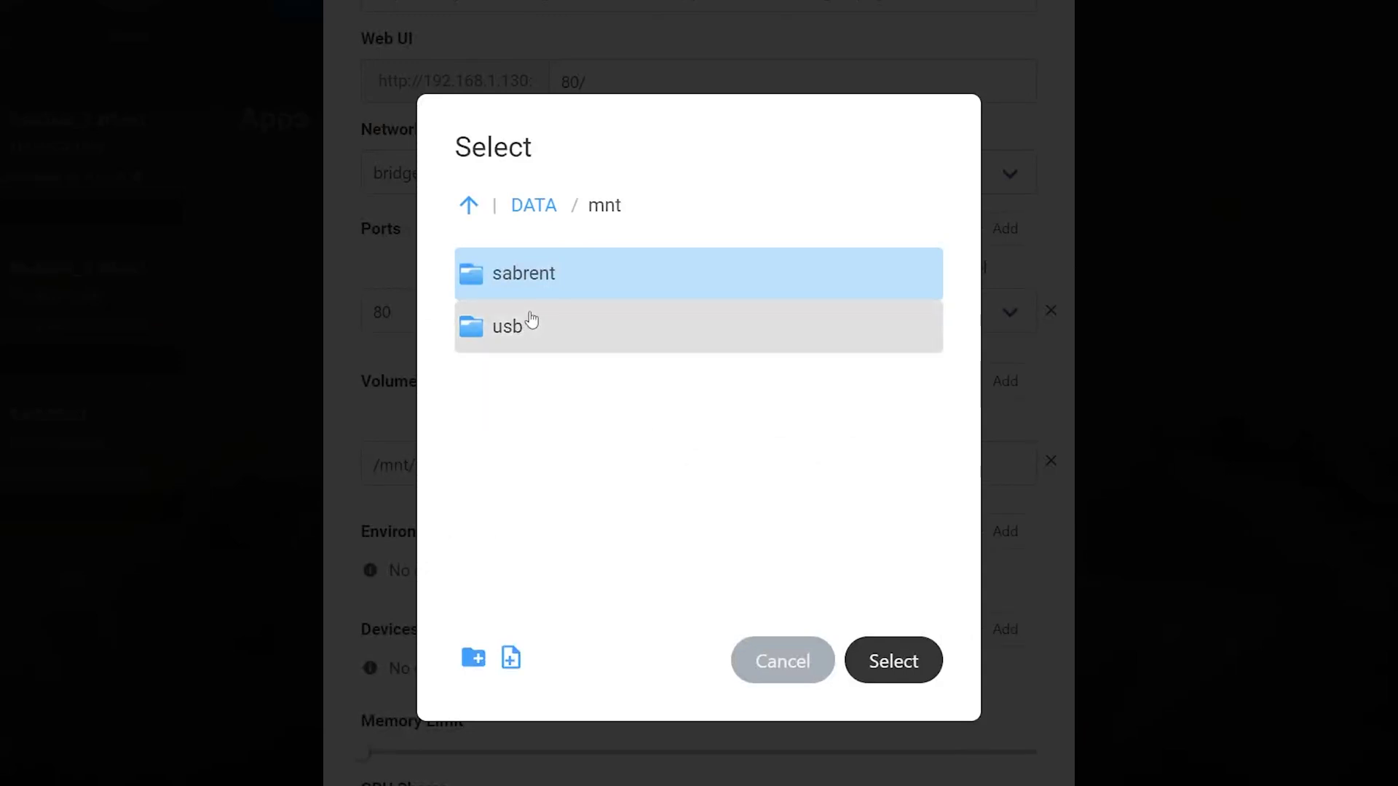
double_click(520, 289)
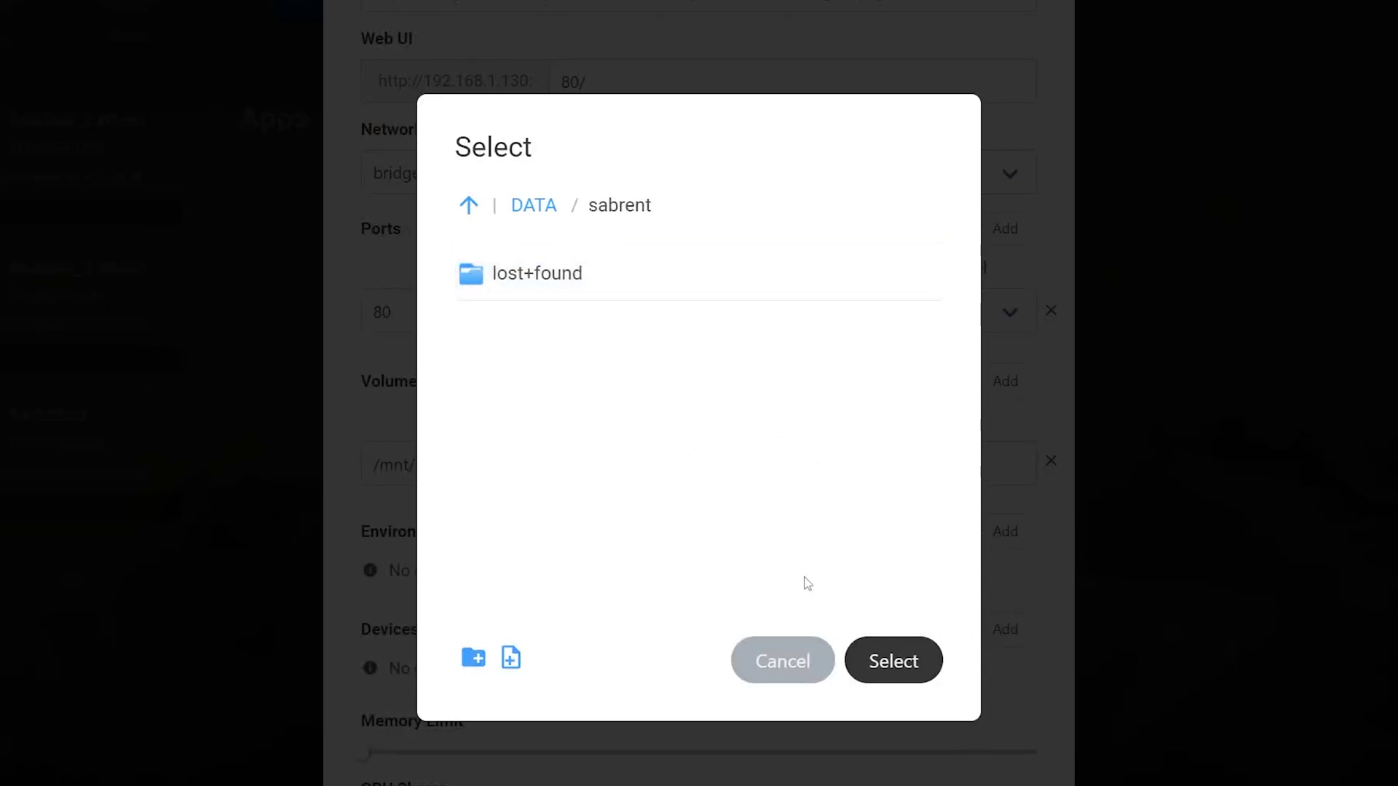
click(888, 665)
click(494, 474)
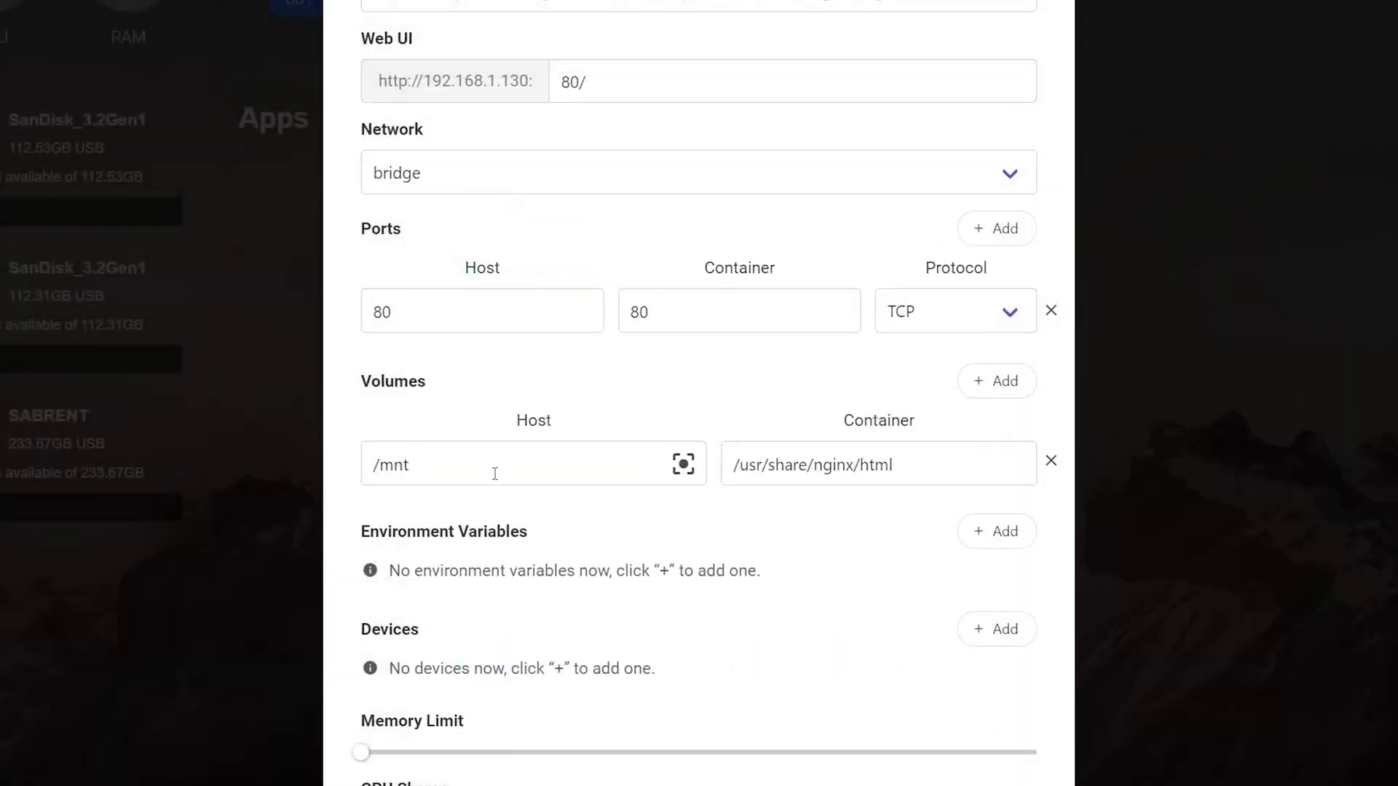
text(/sabrent)
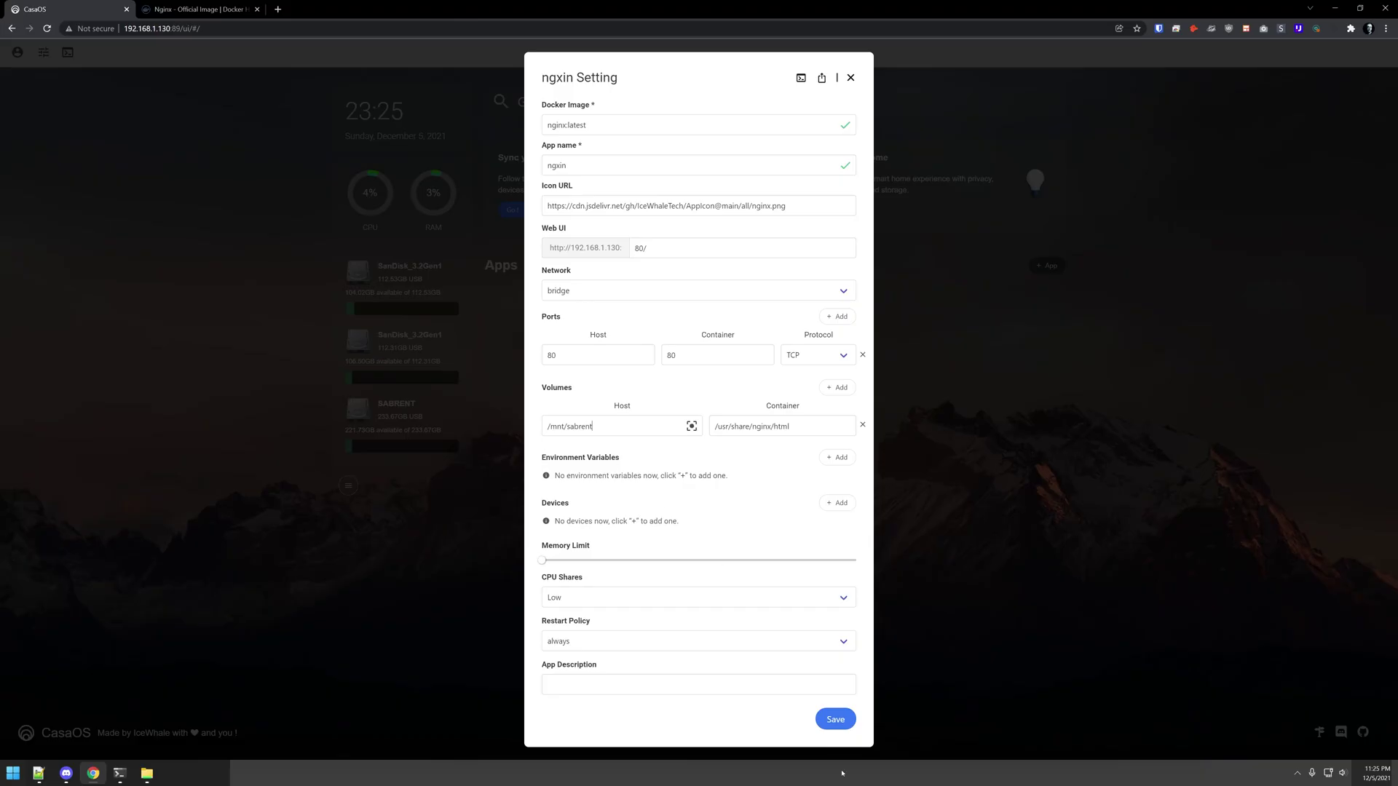
click(835, 720)
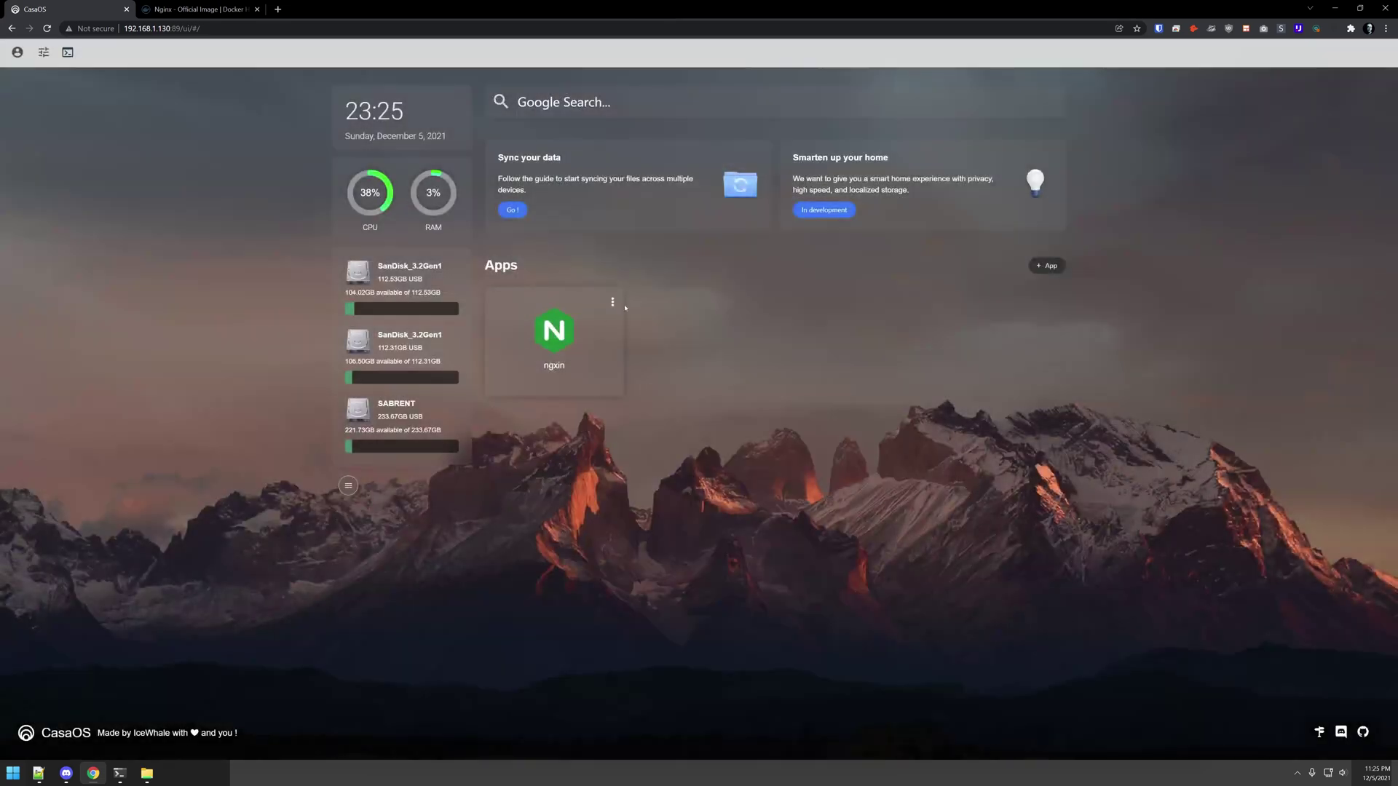
Append /nginx to the ngxin app's volume host path so it reads /mnt/sabrent/nginx, and save
click(613, 302)
click(599, 344)
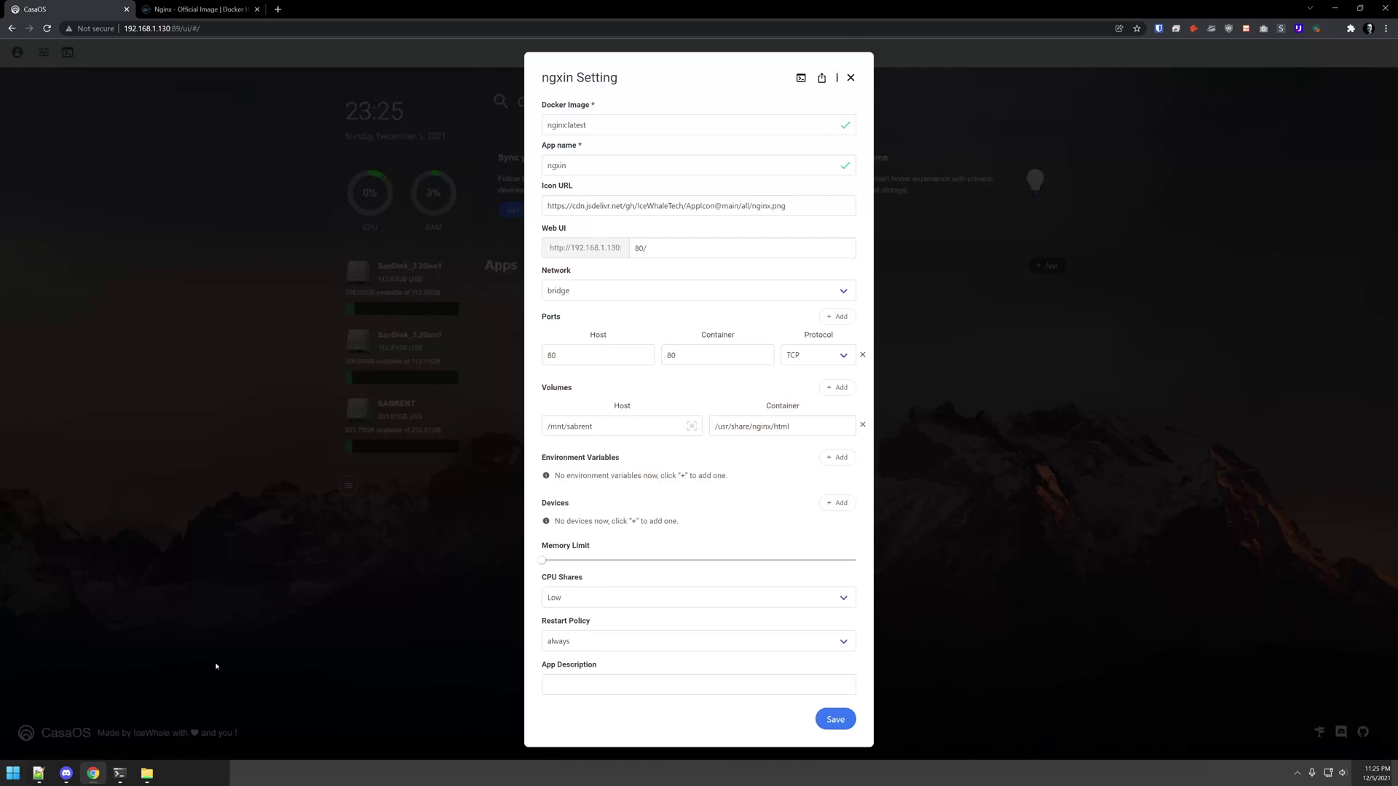
click(147, 773)
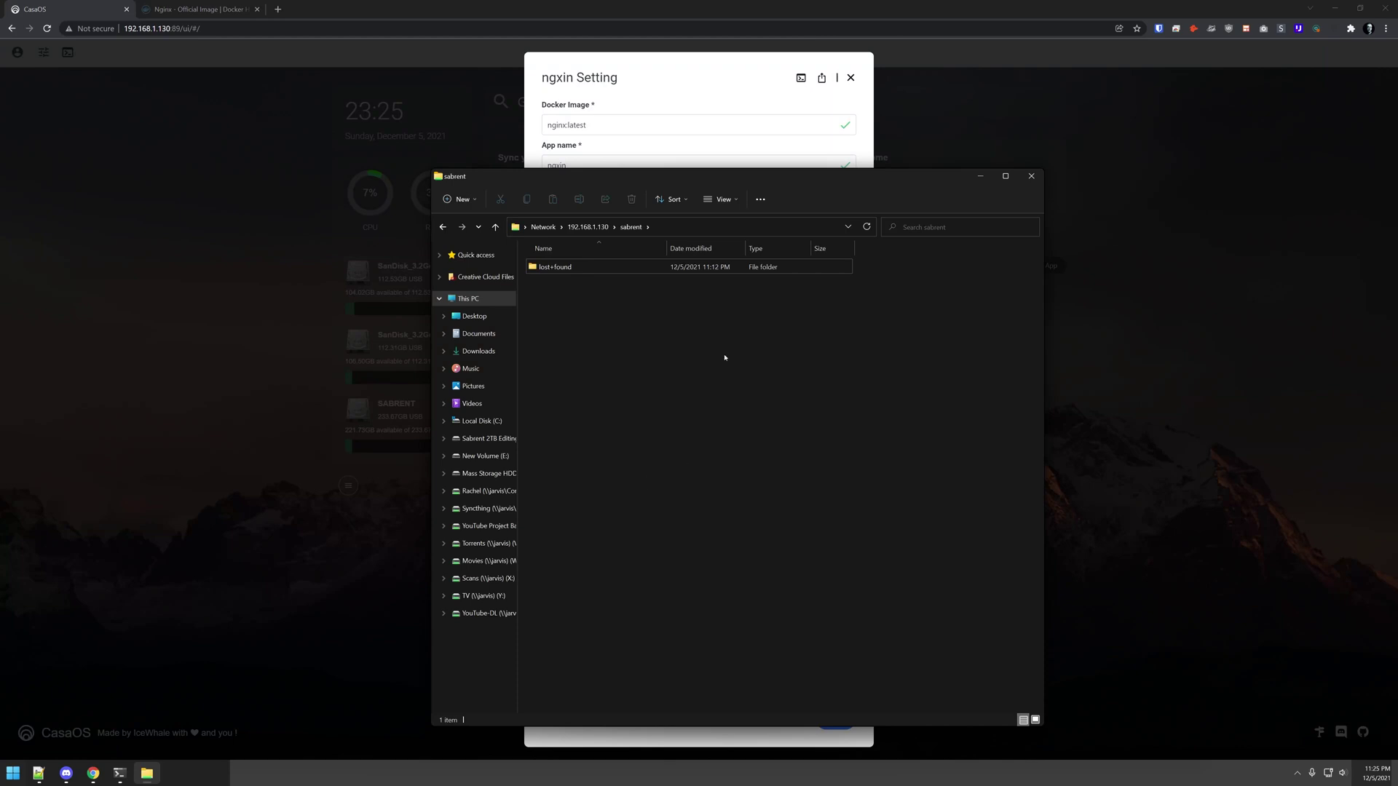
click(667, 99)
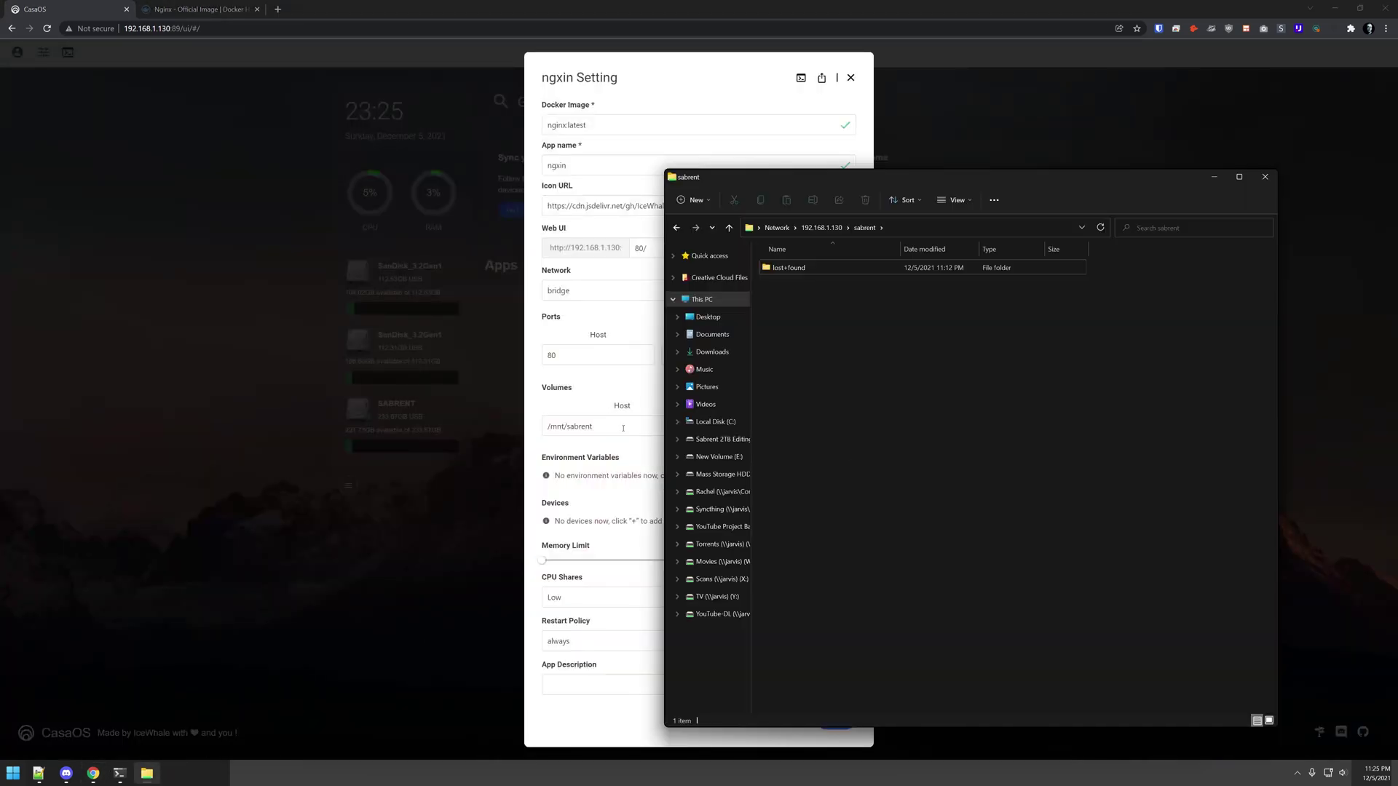
click(624, 423)
text(/)
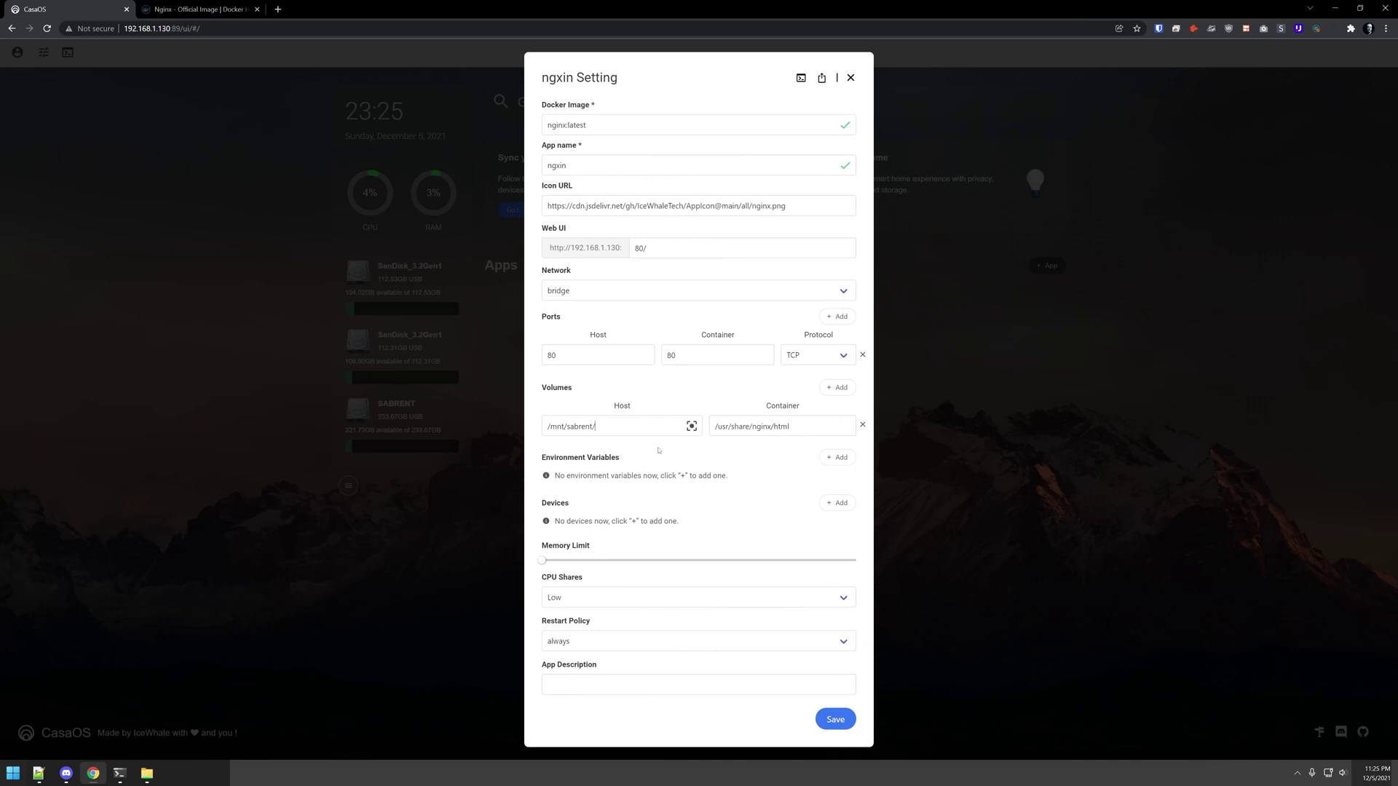
text(nginx)
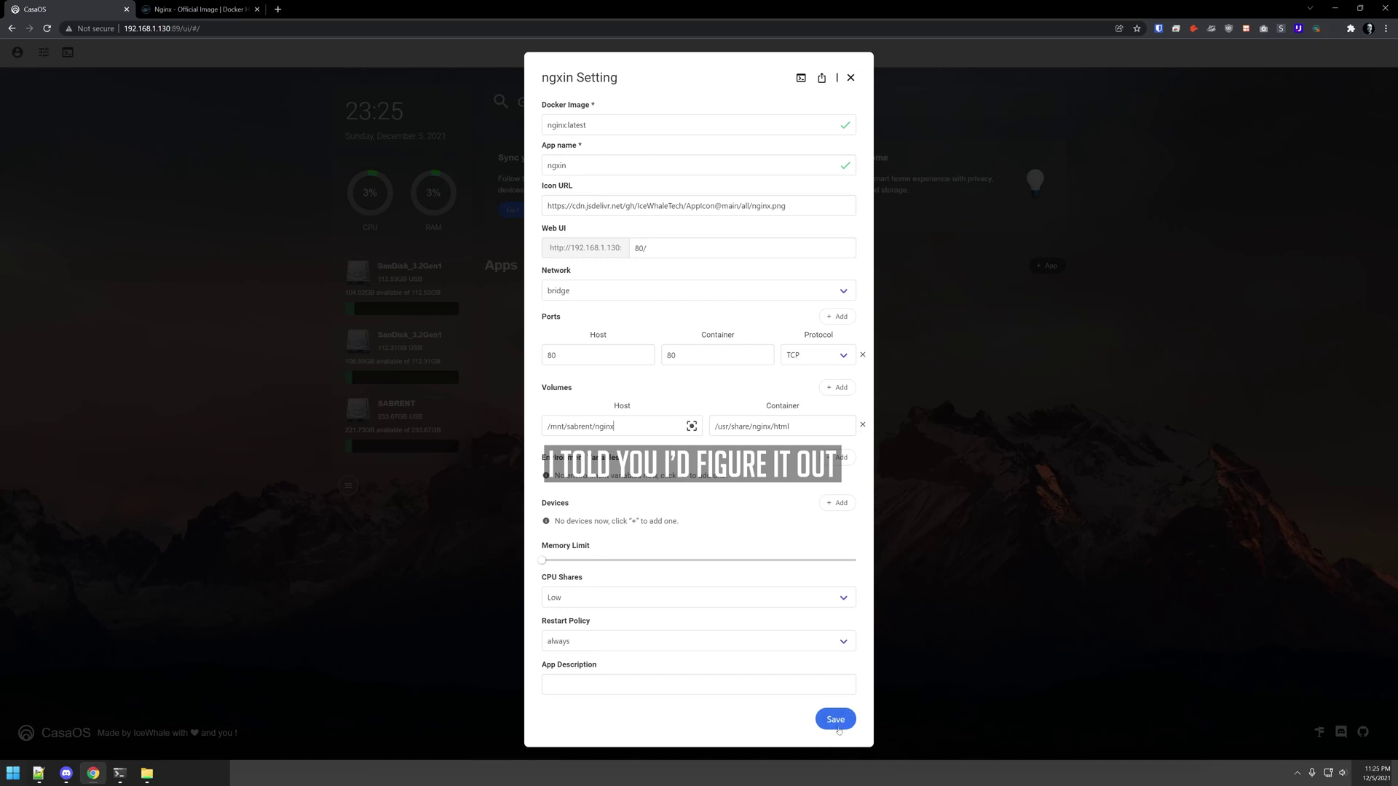
click(838, 724)
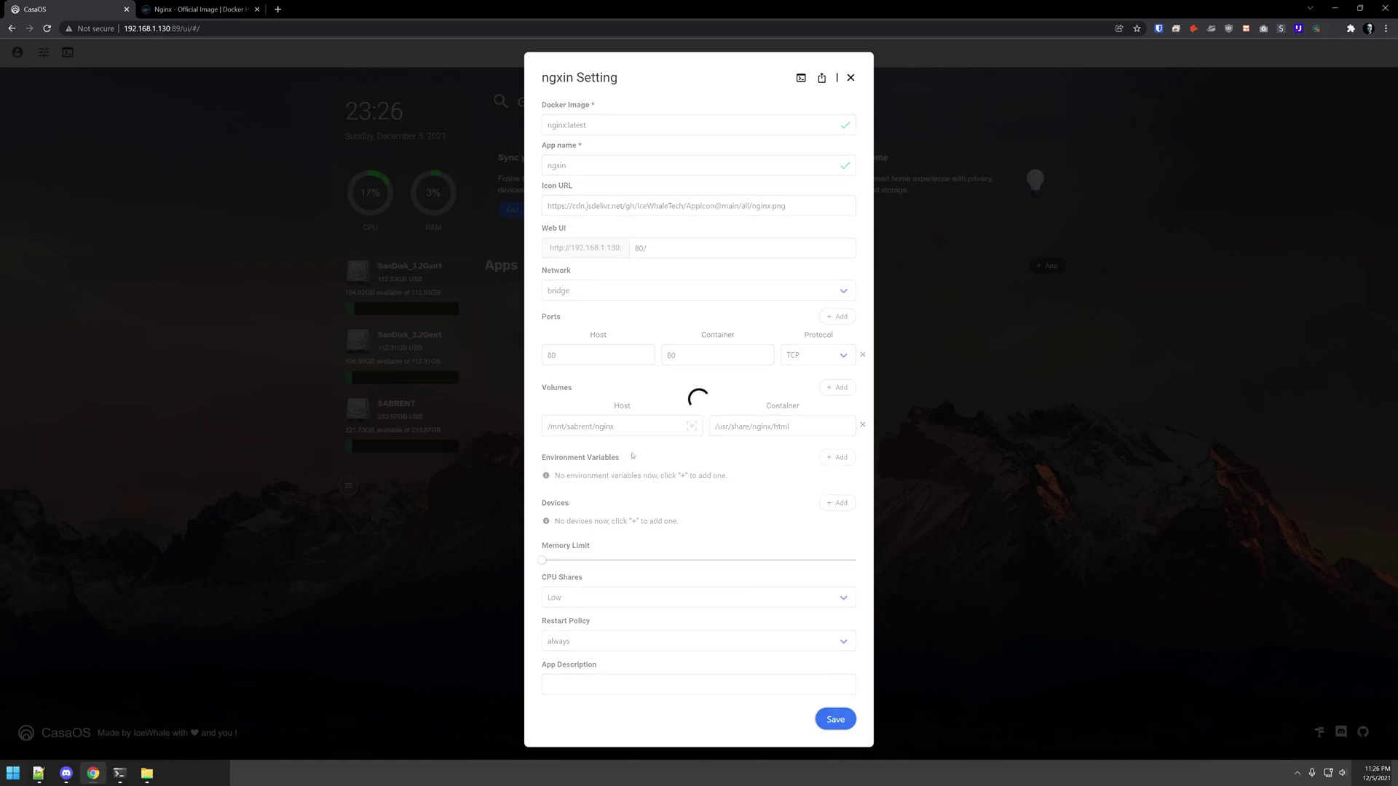
Confirm the new empty nginx folder exists in the sabrent share, then reopen the ngxin app's settings
key(alt+Tab)
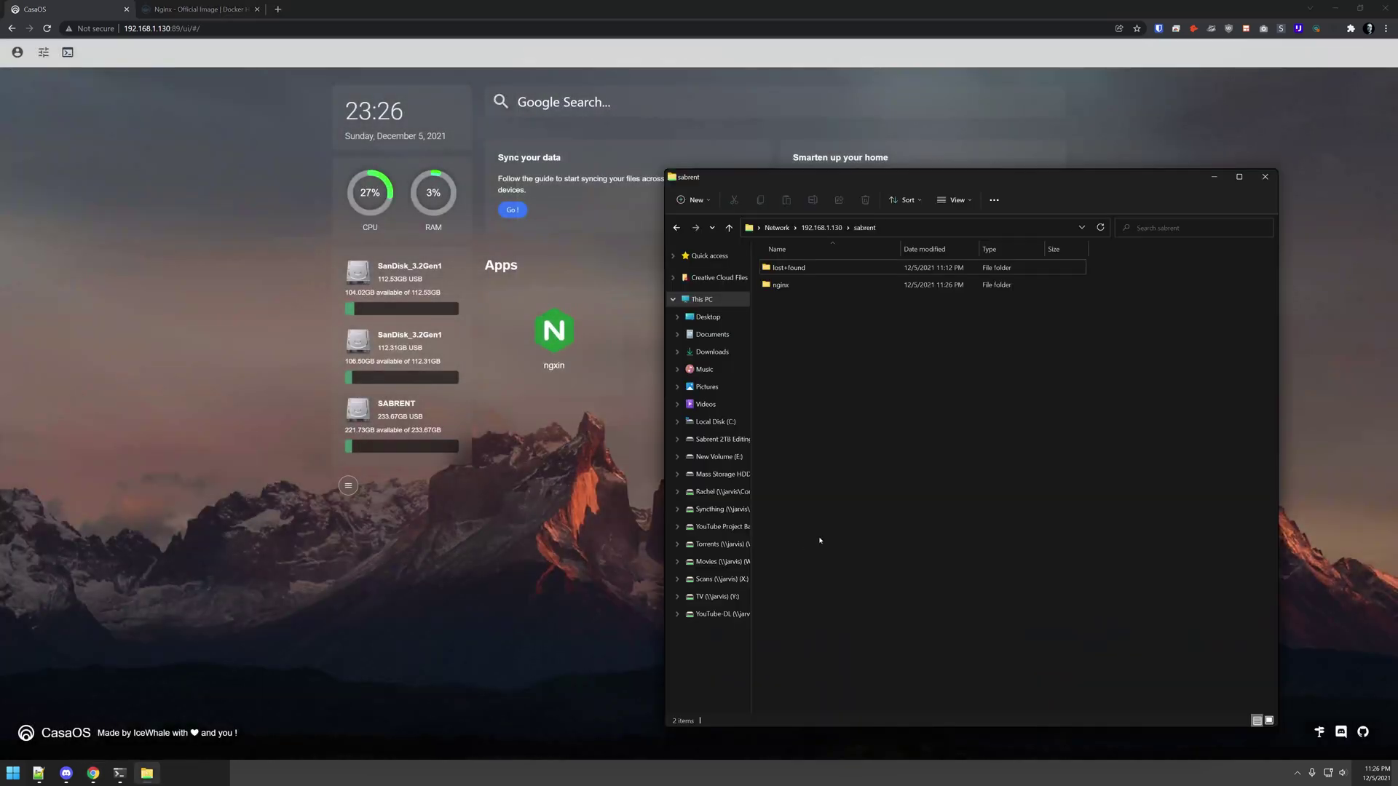
double_click(786, 286)
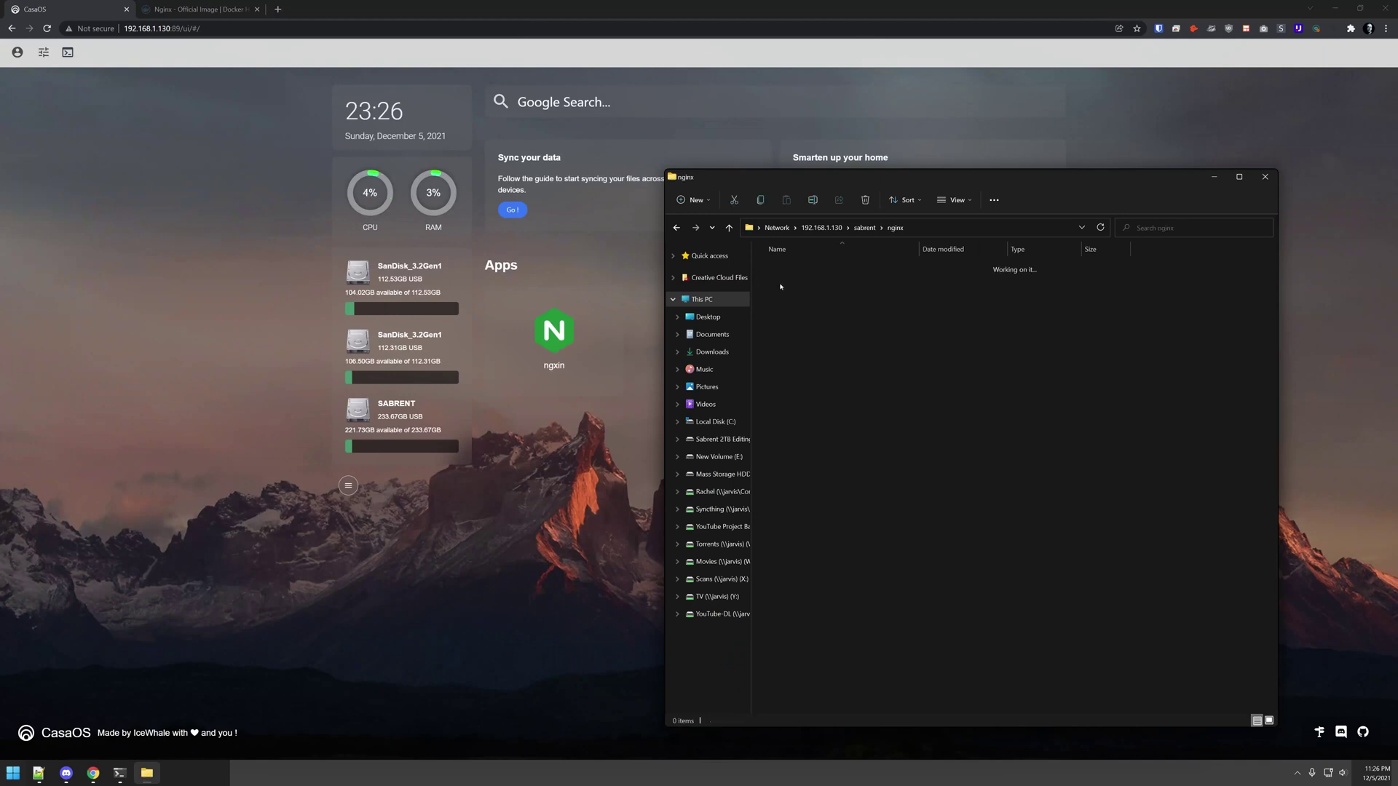
key(BackSpace)
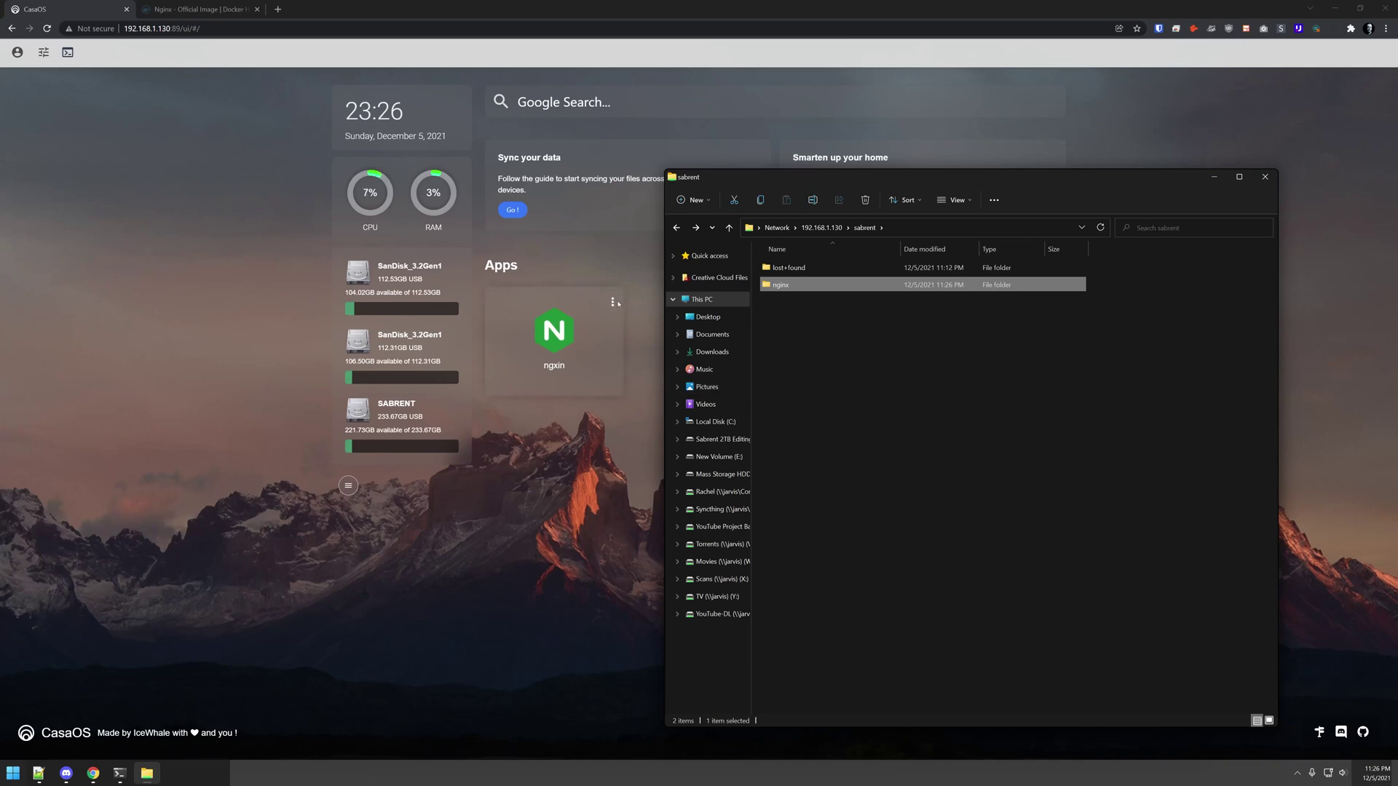
click(613, 303)
click(601, 342)
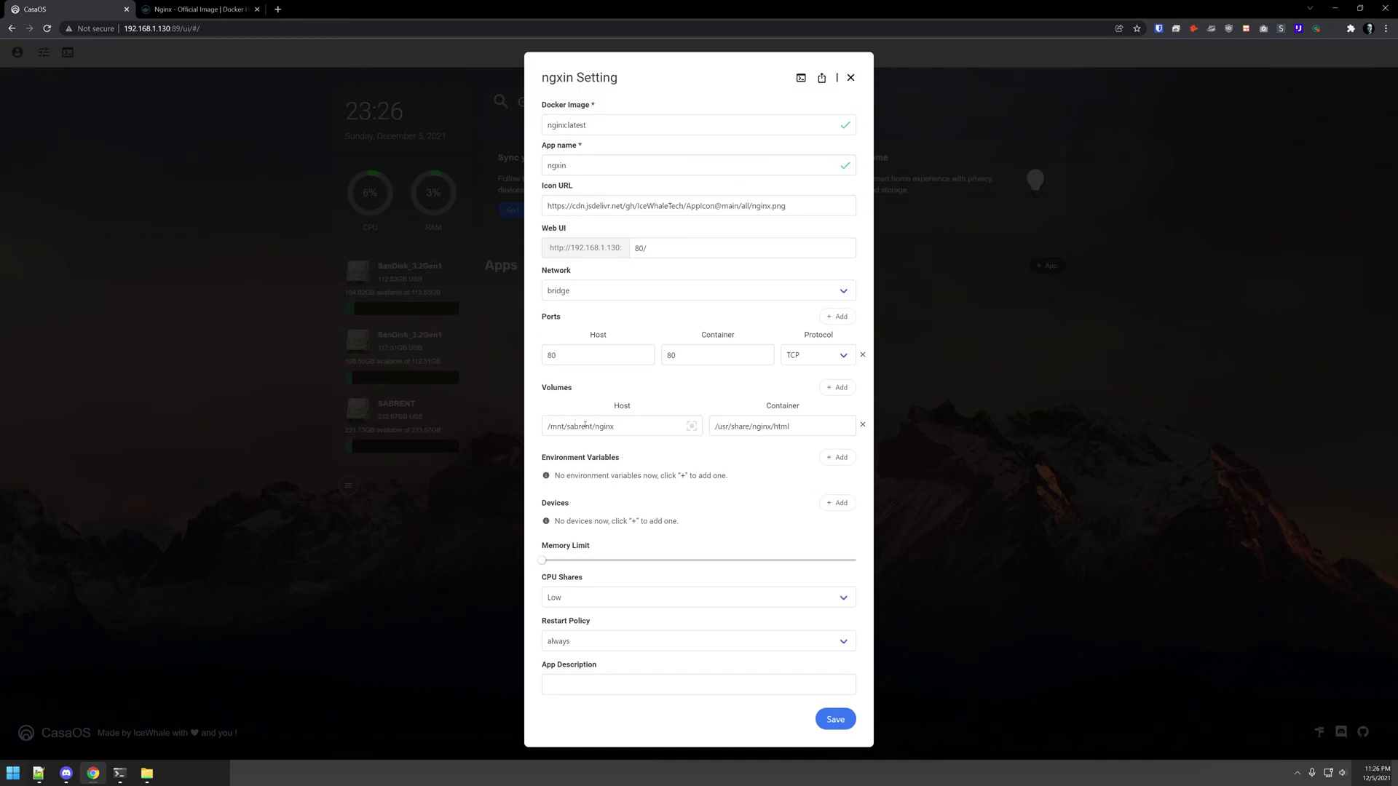
Select the whole volume host path and try typing /DATA/ in its place
drag(615, 427, 533, 439)
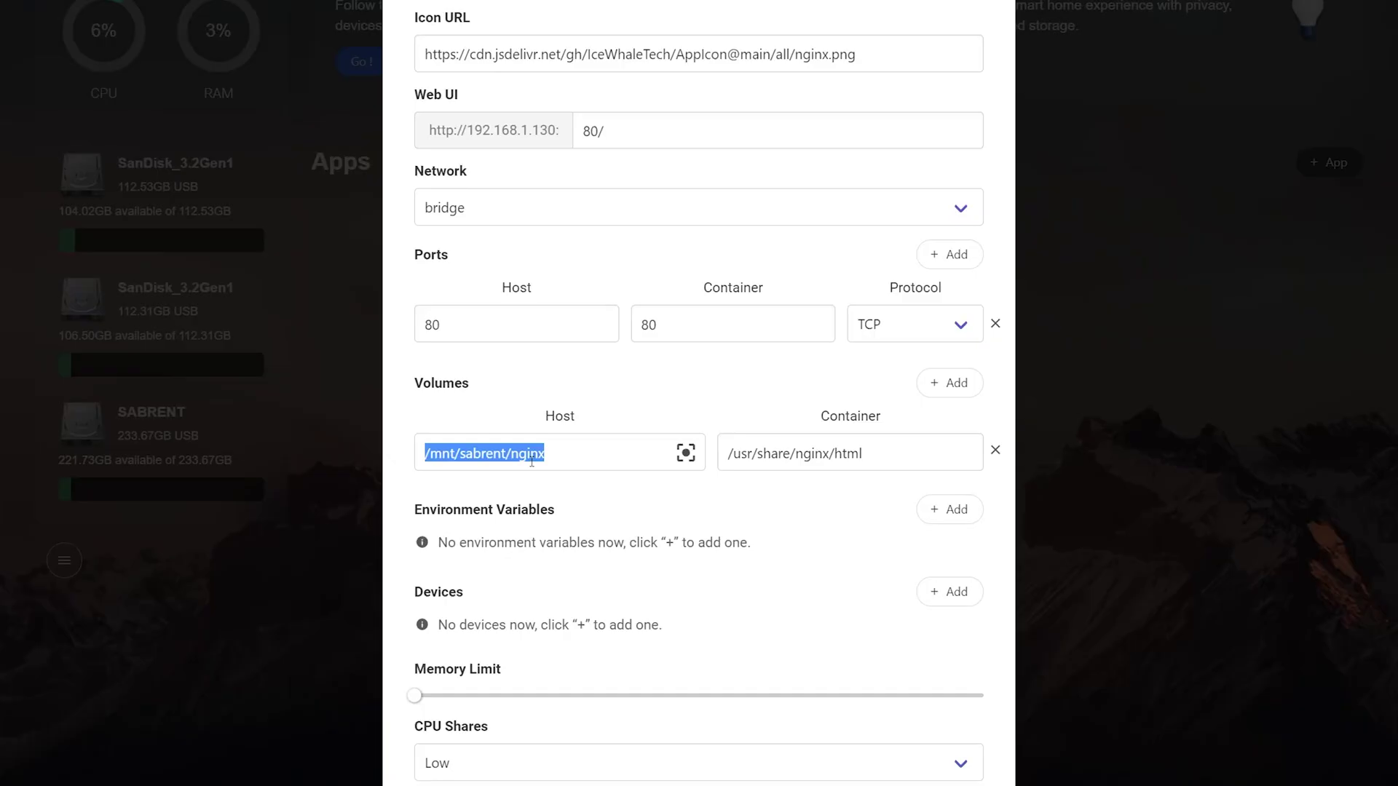
text(/DATA/)
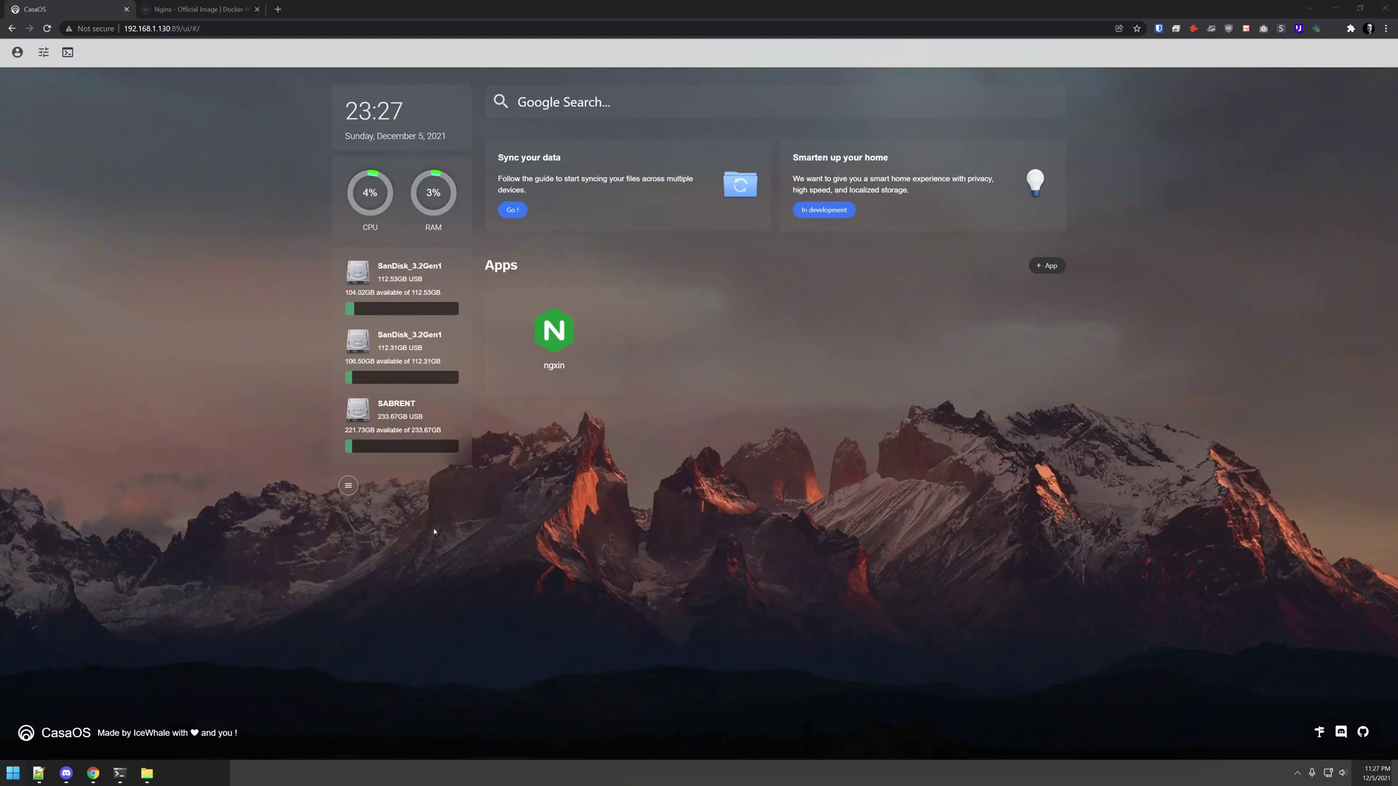
Highlight port 89 in the CasaOS dashboard's browser address
mouse_move(120, 773)
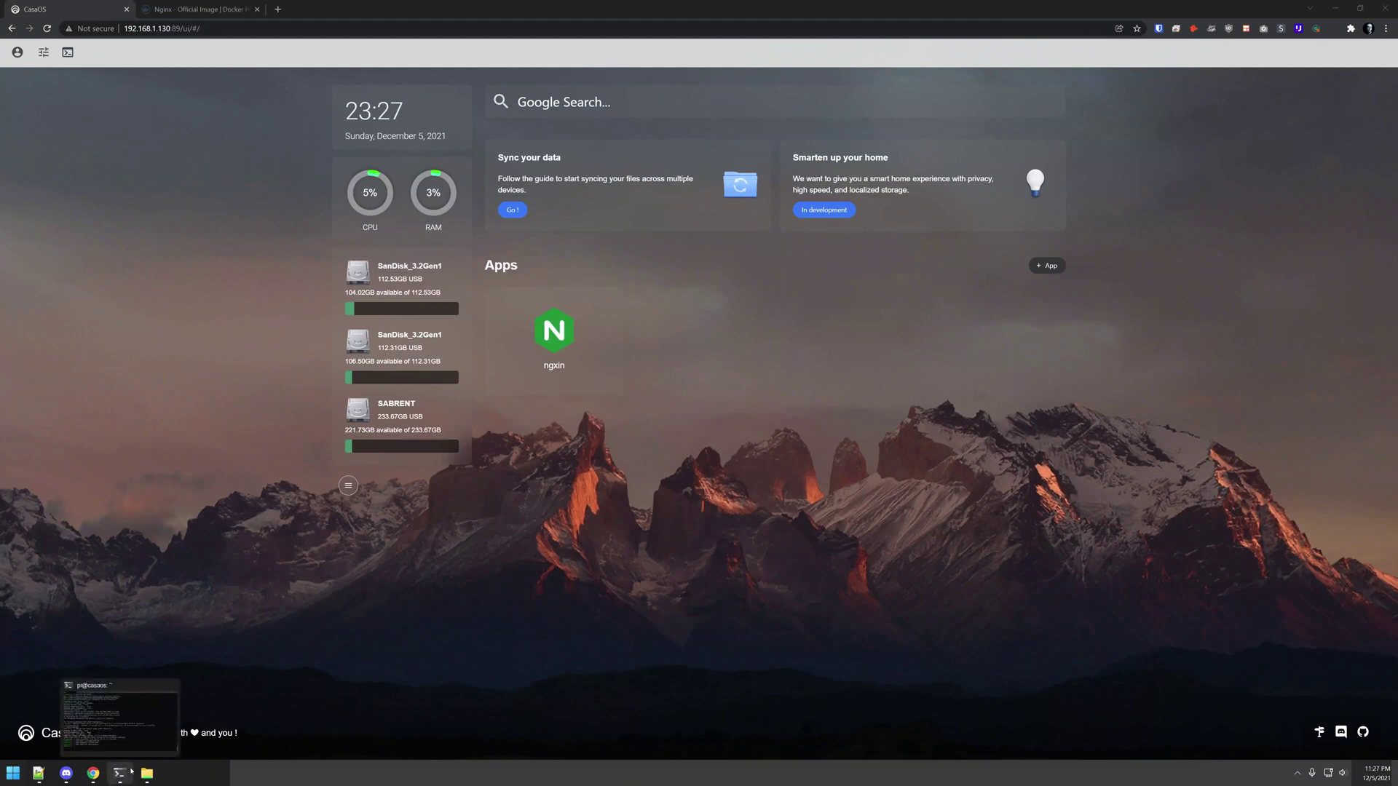
mouse_move(162, 737)
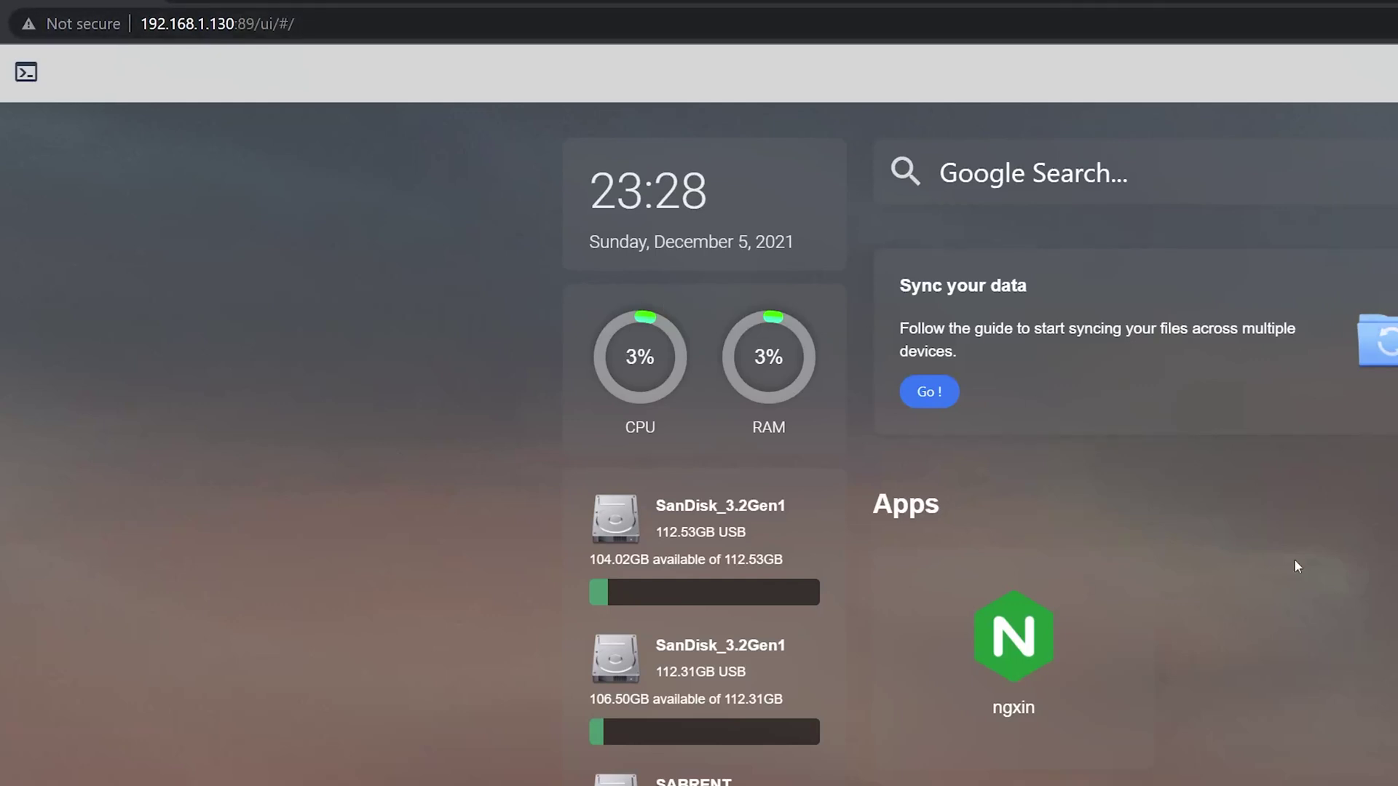
drag(295, 24, 217, 24)
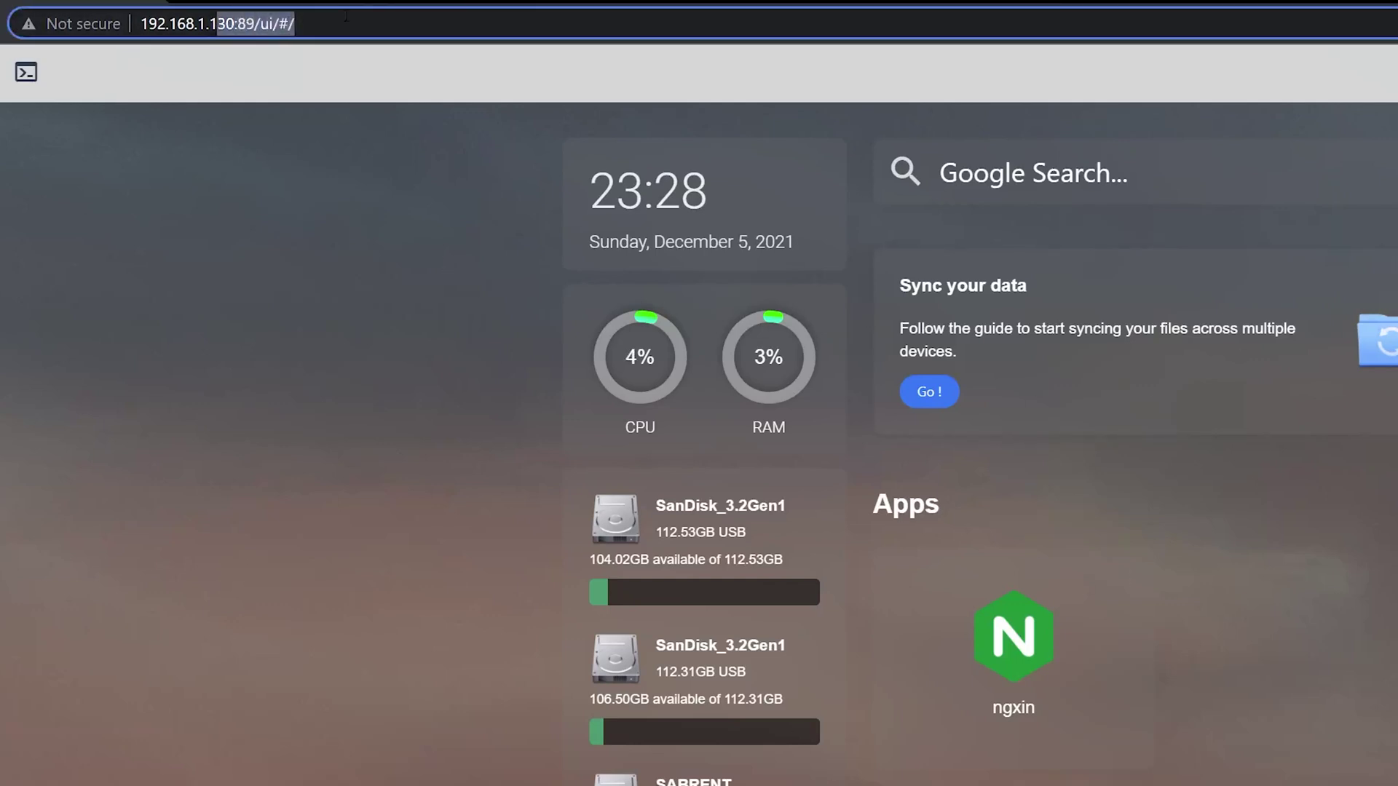
double_click(246, 24)
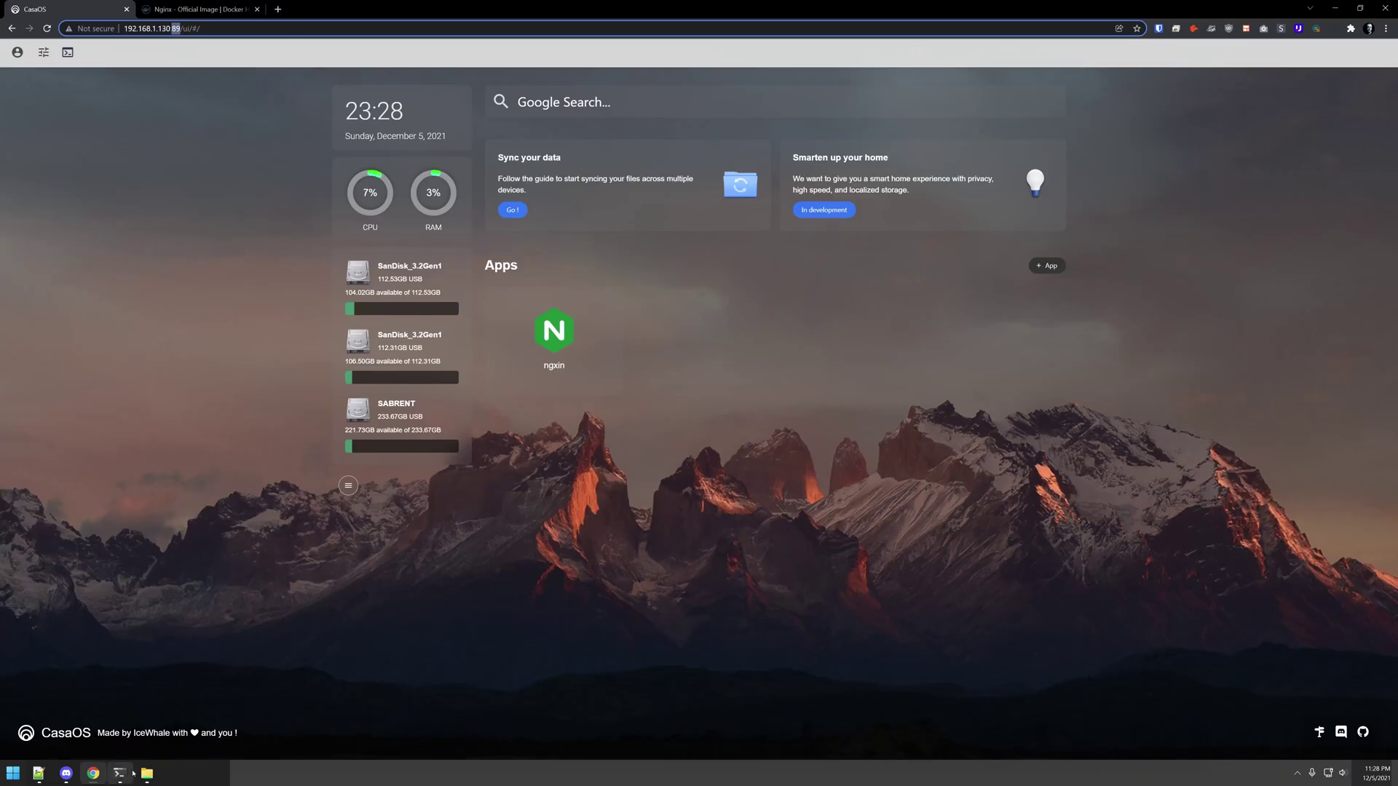
Open /casaOS/server/conf/conf.ini in nano with sudo on the server
mouse_move(133, 773)
click(121, 773)
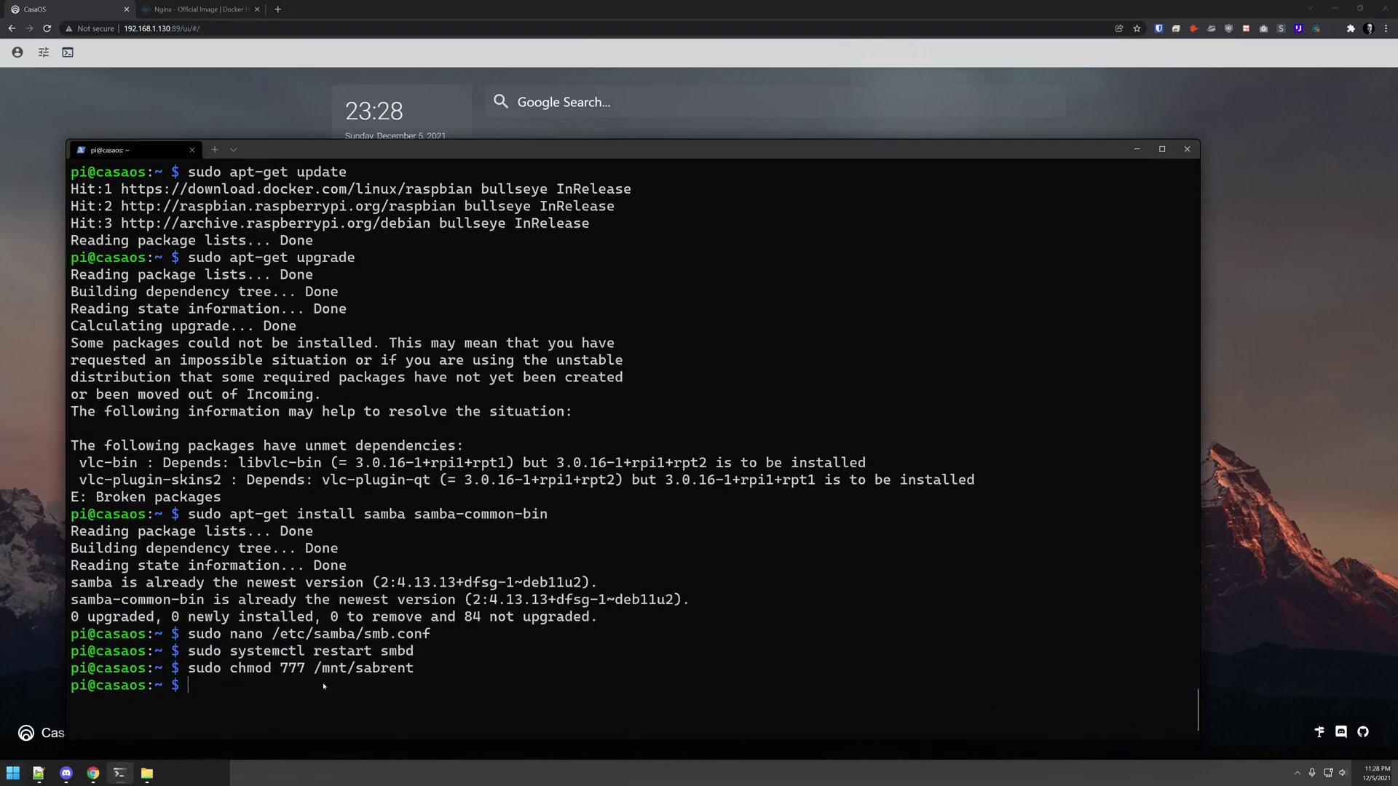
text(/casaOS/server/conf/conf.ini)
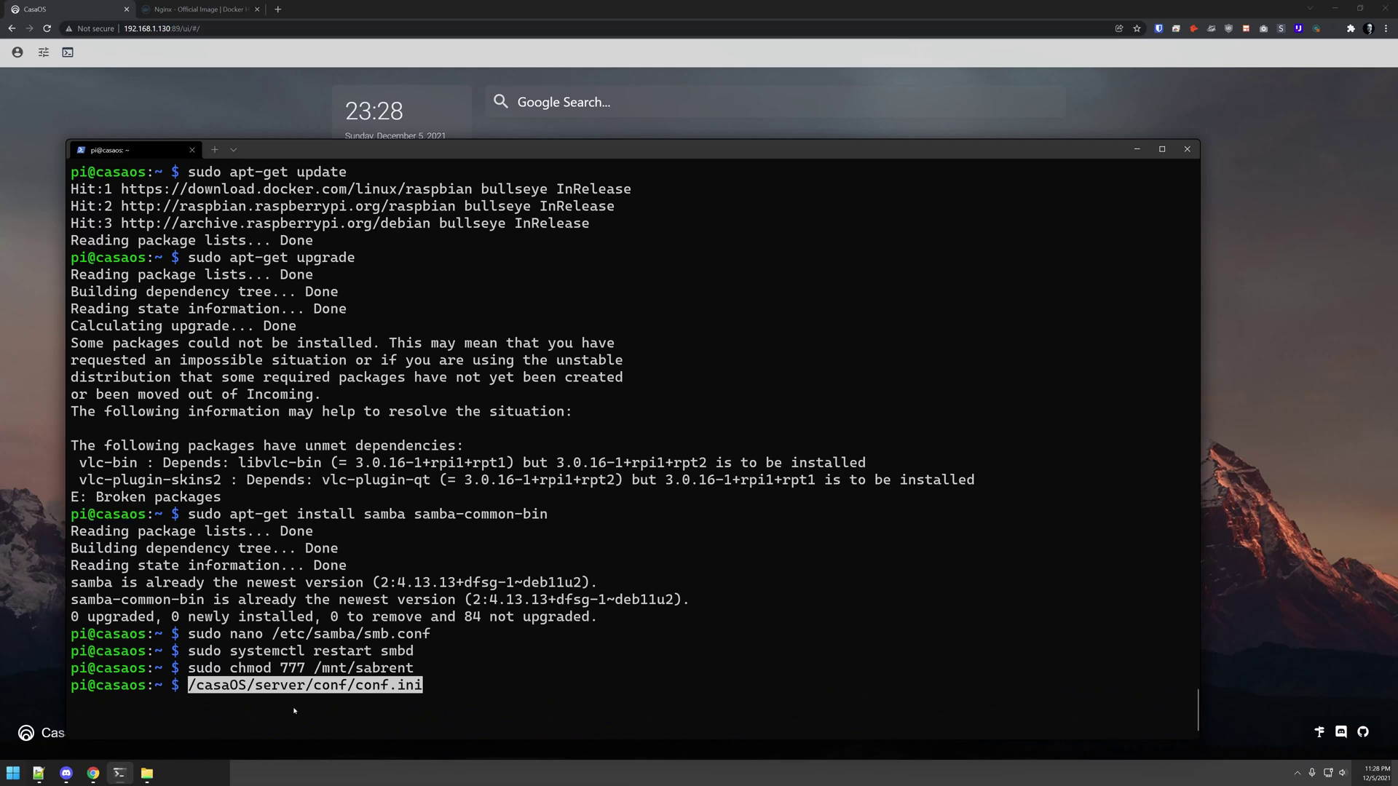
key(Home)
text(sudo nano)
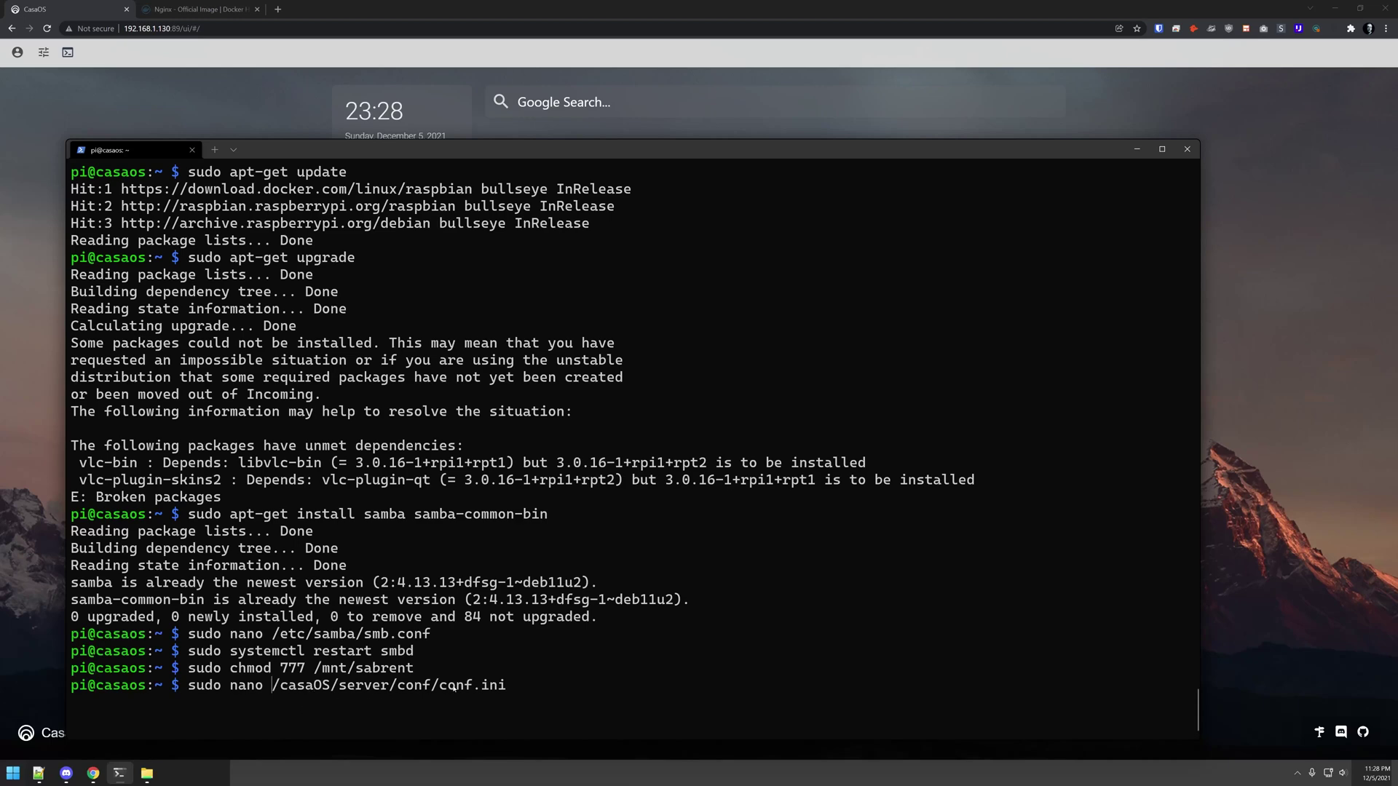
key(Return)
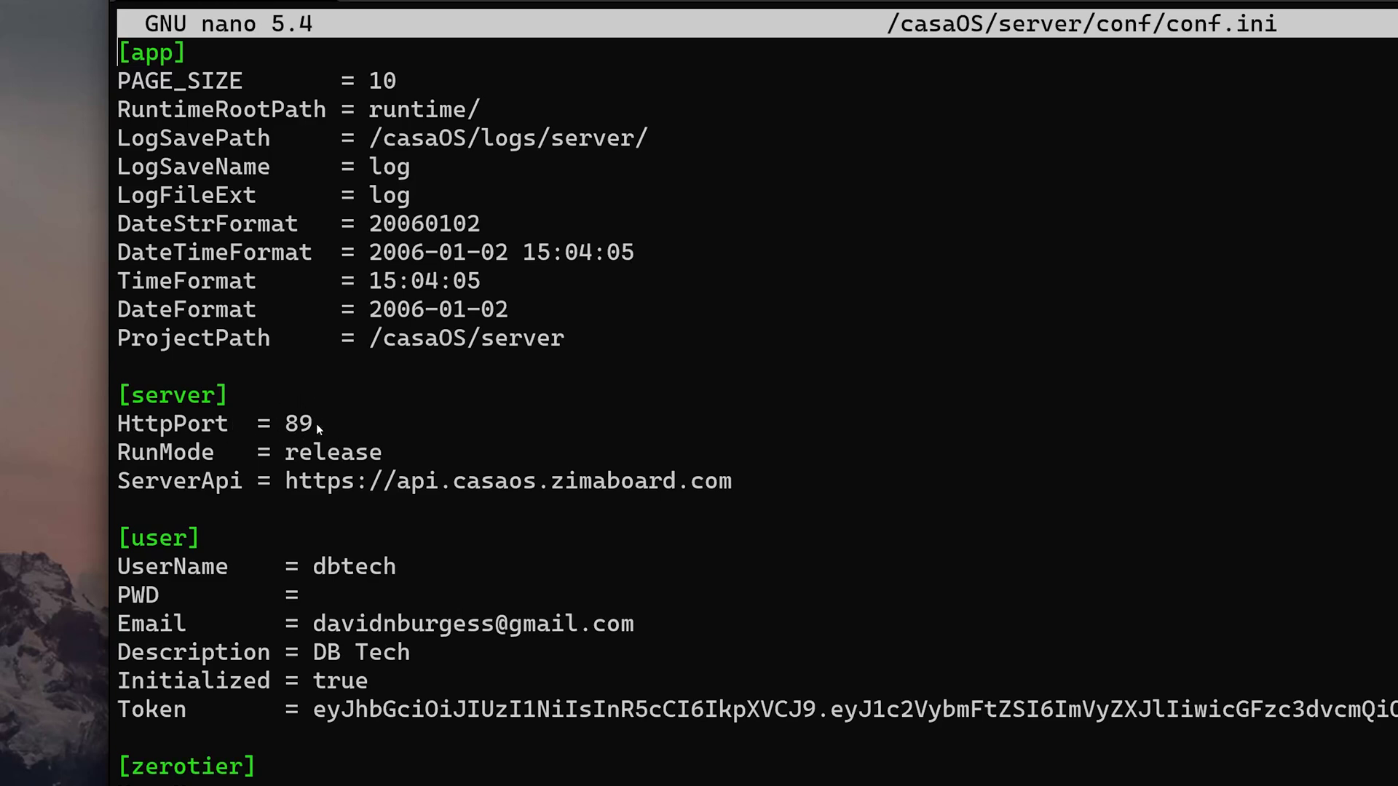
Change HttpPort from 89 to 90 in conf.ini, save, and exit nano
key(Down)
key(Down)
key(Down)
key(Down)
key(Down)
key(Down)
key(Down)
key(Down)
key(Down)
key(Down)
key(Down)
key(Down)
key(Down)
key(End)
key(BackSpace)
key(BackSpace)
text(90)
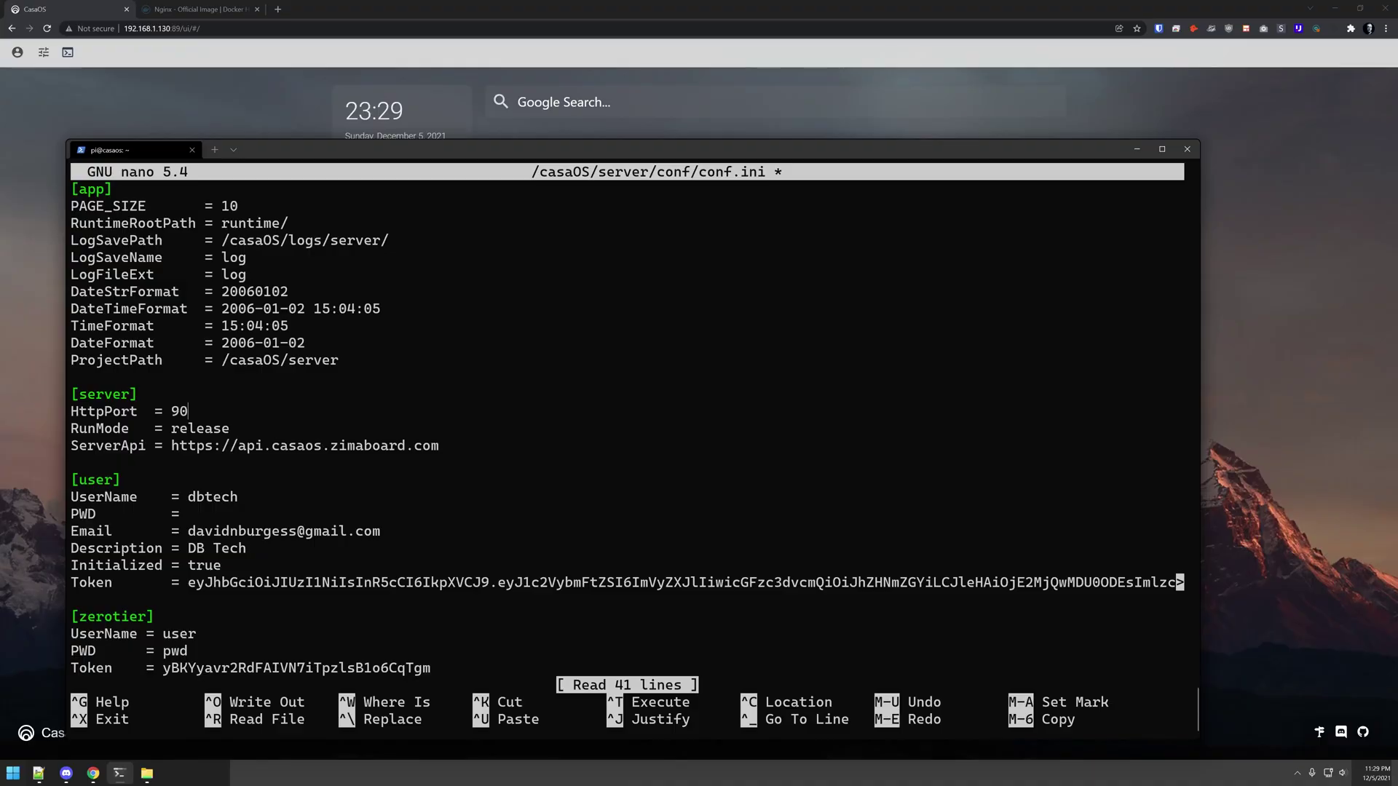
key(ctrl+o)
key(Return)
key(ctrl+x)
Reboot the server with sudo reboot now
text(sudo reboot now)
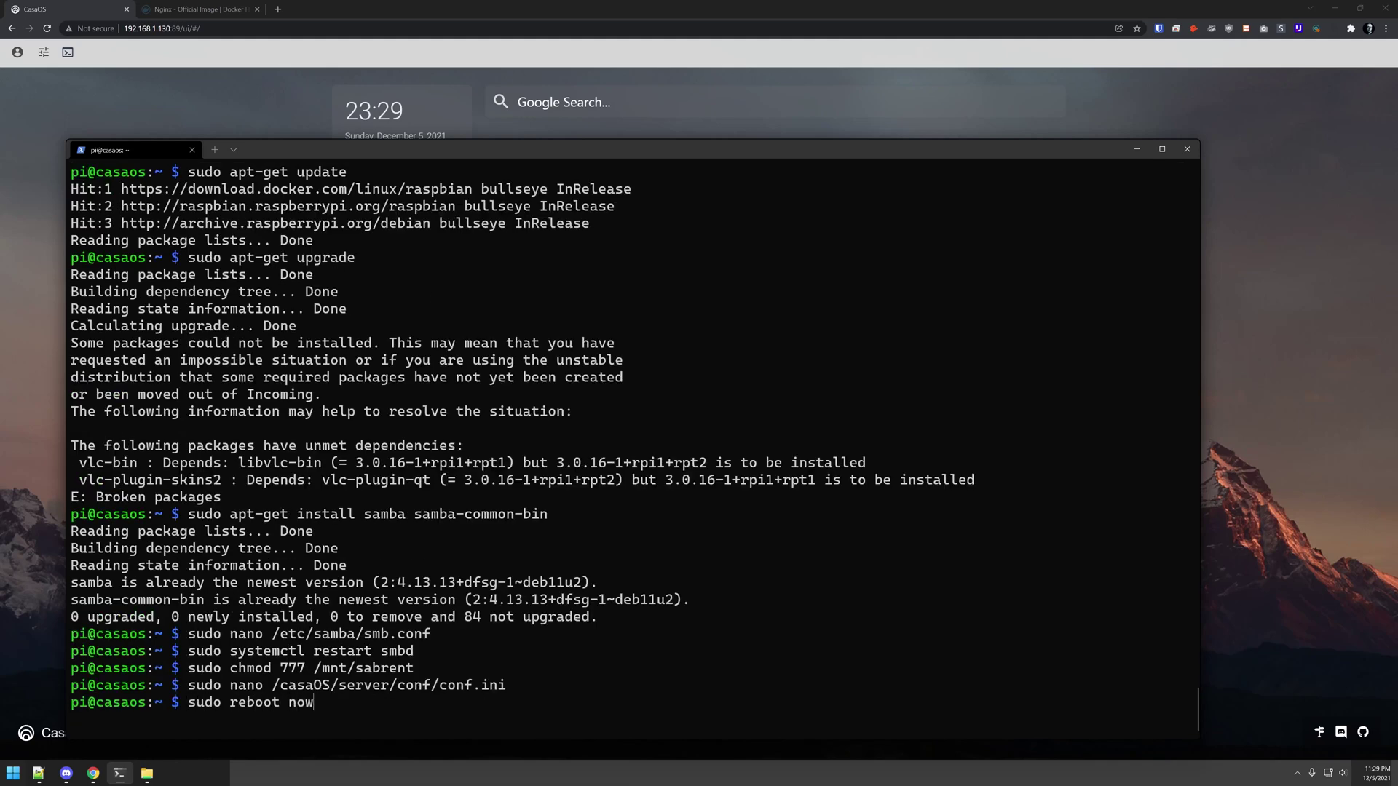
click(217, 49)
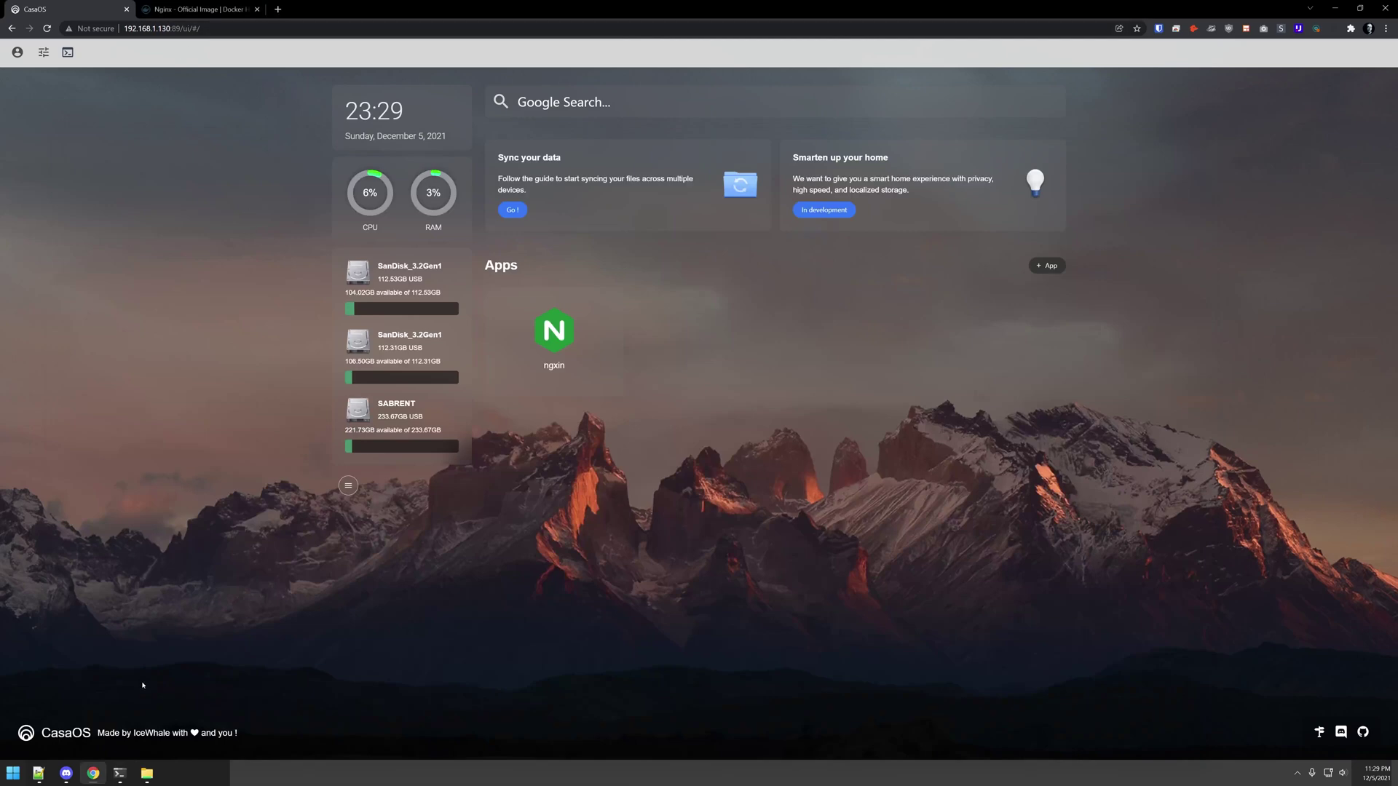
Ping 192.168.1.130 continuously until the rebooted server replies, then stop it
click(120, 773)
key(ctrl+v)
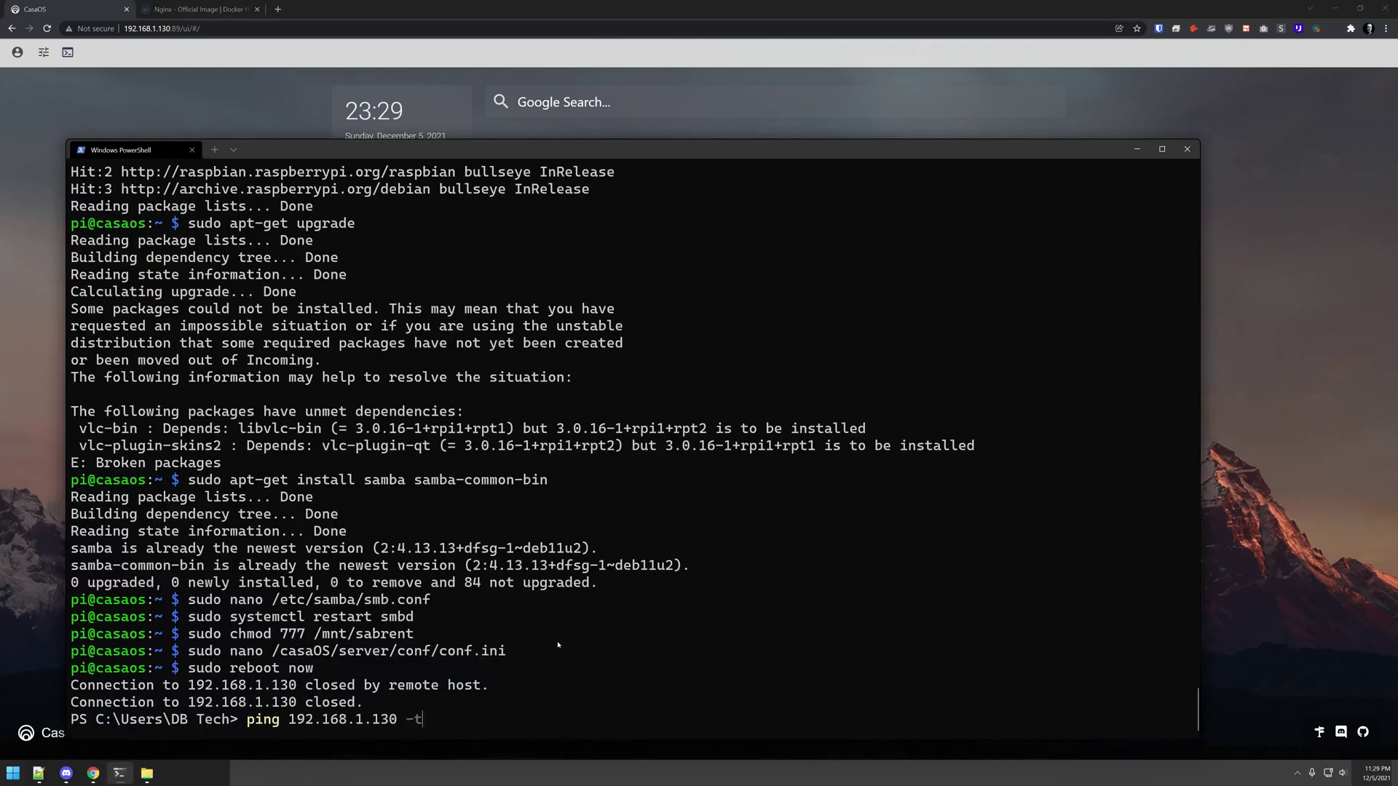
key(Return)
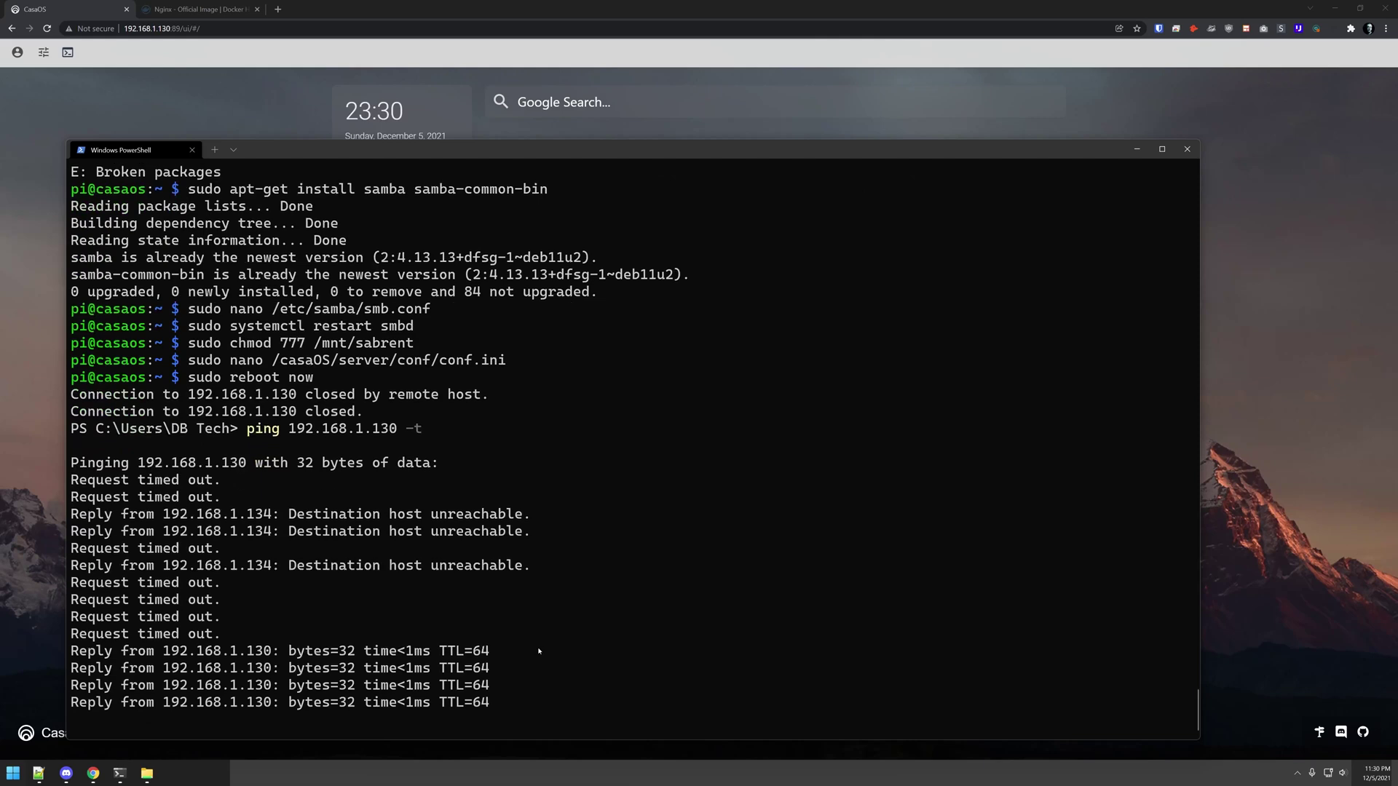
key(ctrl+c)
text(ssh pi@192.168.1.130)
key(Return)
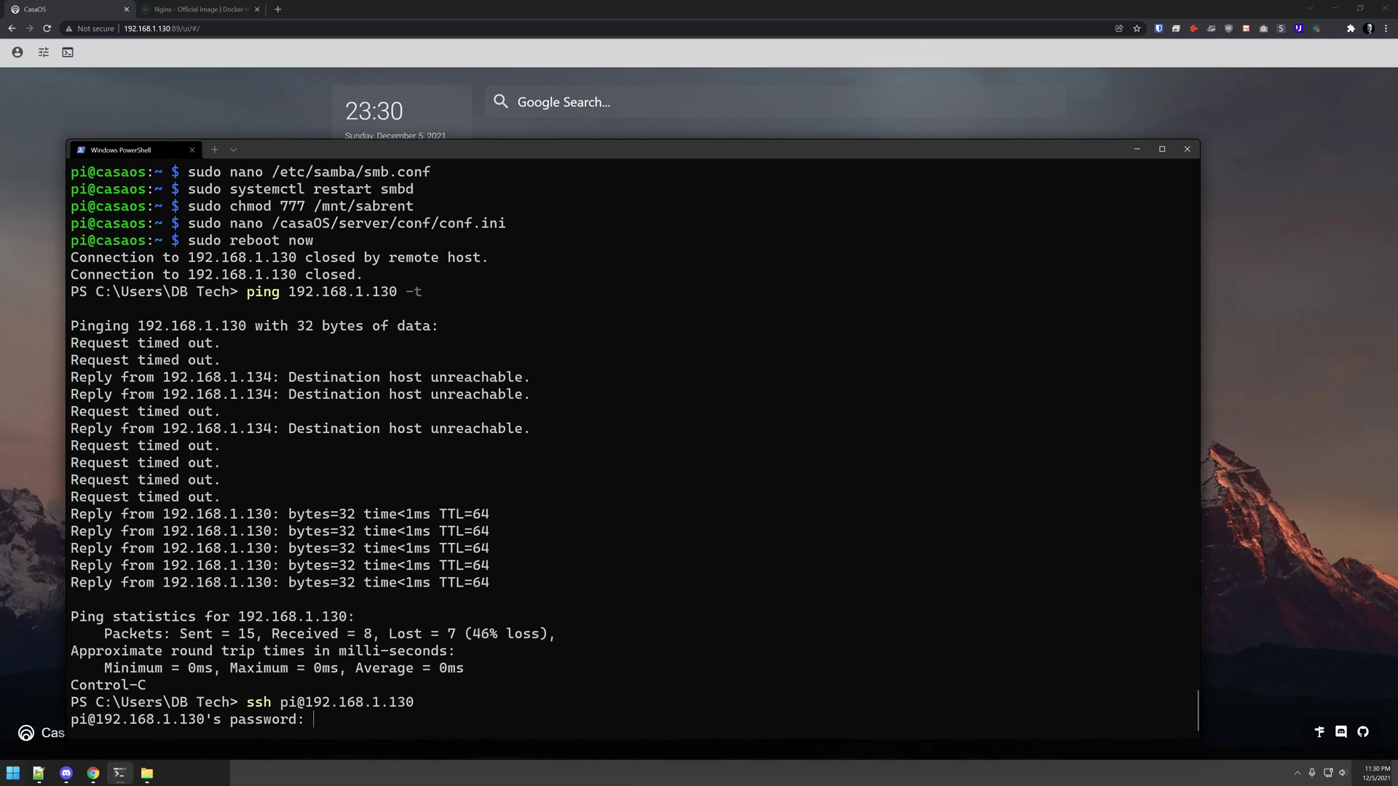
key(Return)
key(Return)
key(alt+Tab)
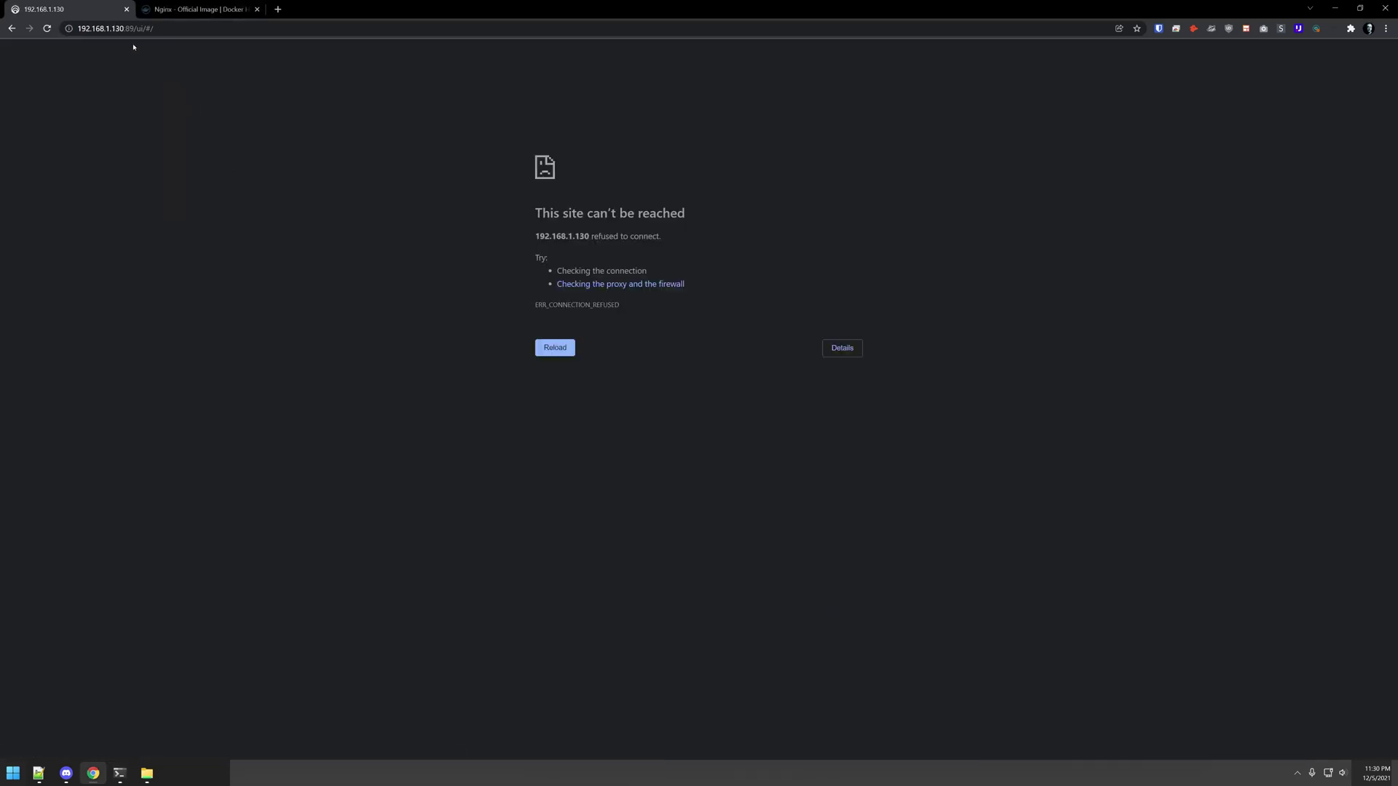
Load CasaOS at 192.168.1.130:90 and log in with the account password
drag(126, 28, 331, 29)
text(90)
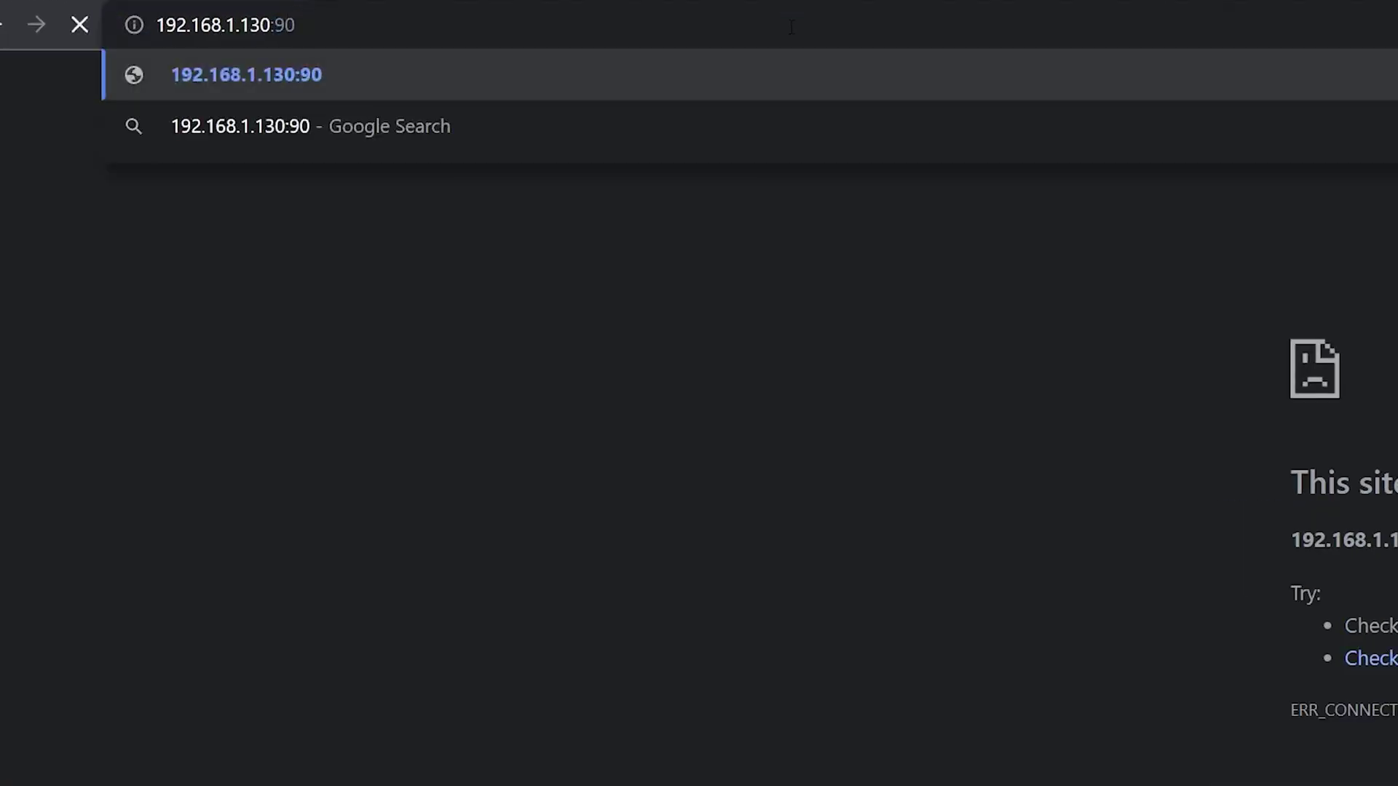
key(Return)
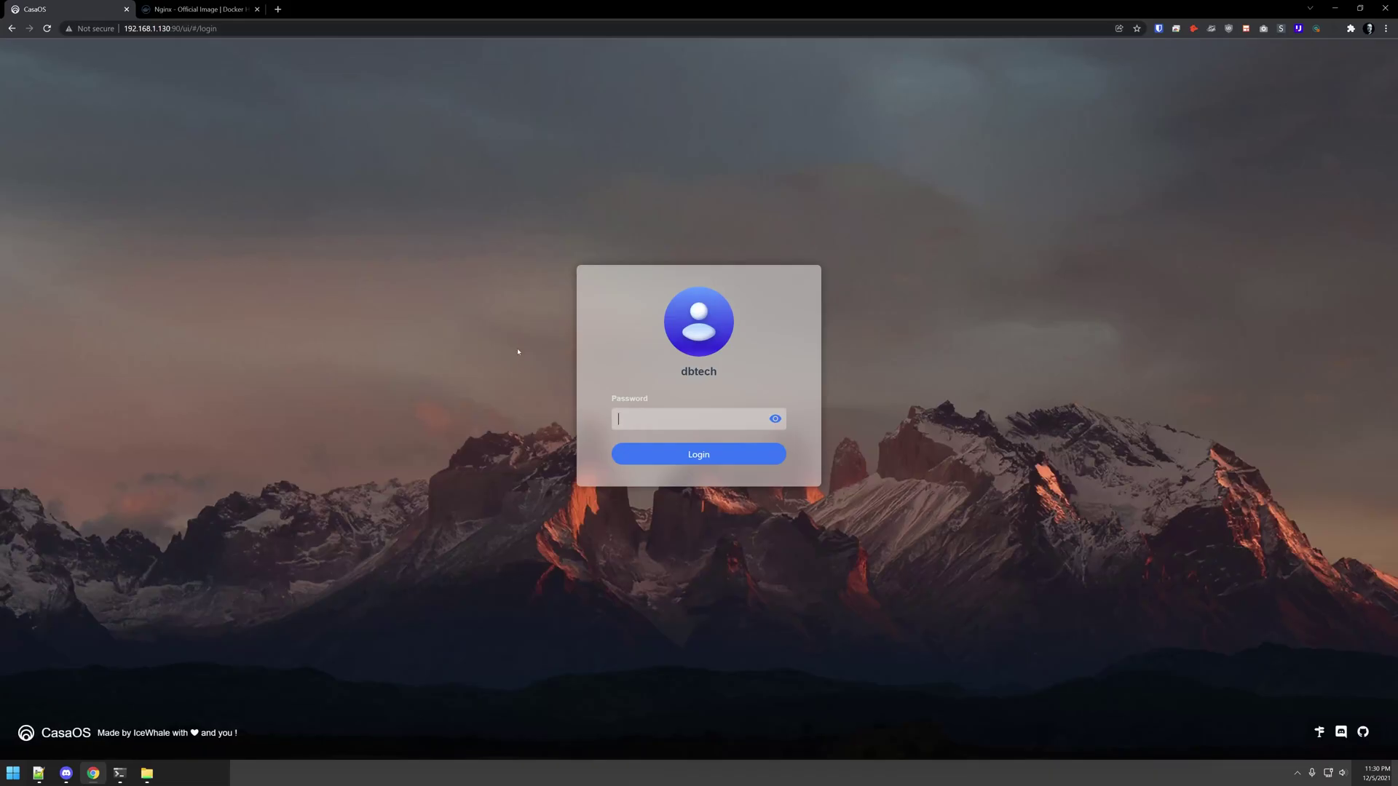
text(***********)
key(Return)
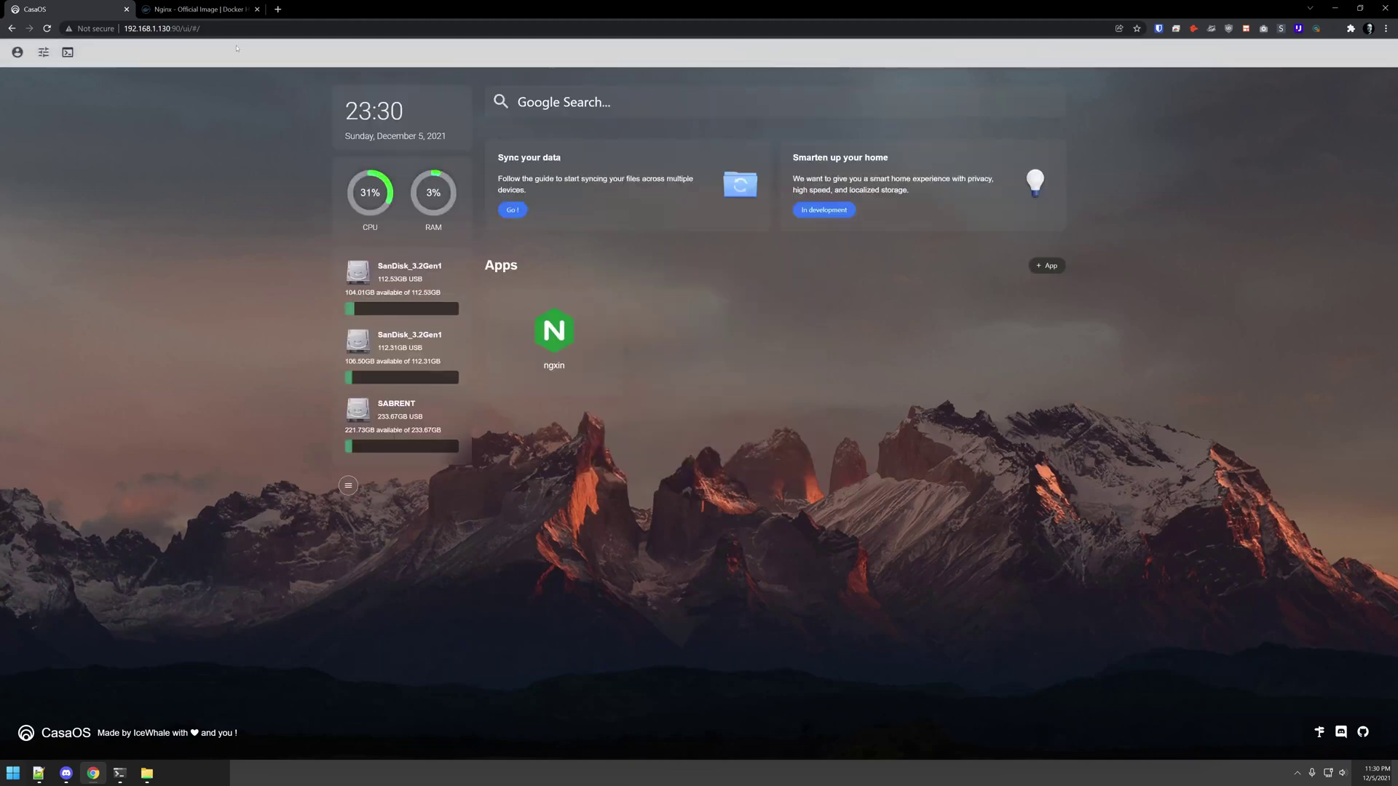